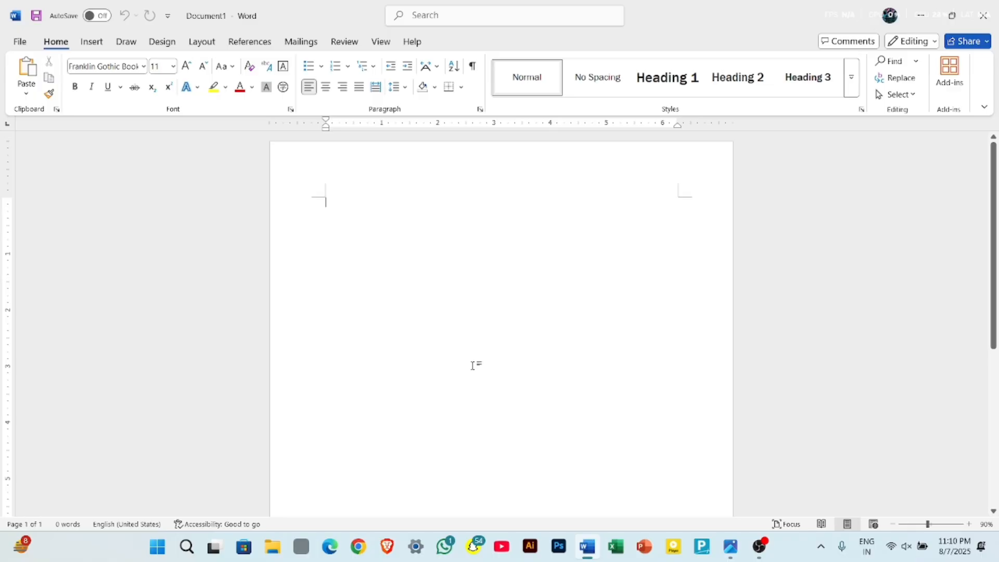
# Check the default margins by entering a few test letters at the start of the page and erasing them
pyautogui.click(199, 50)
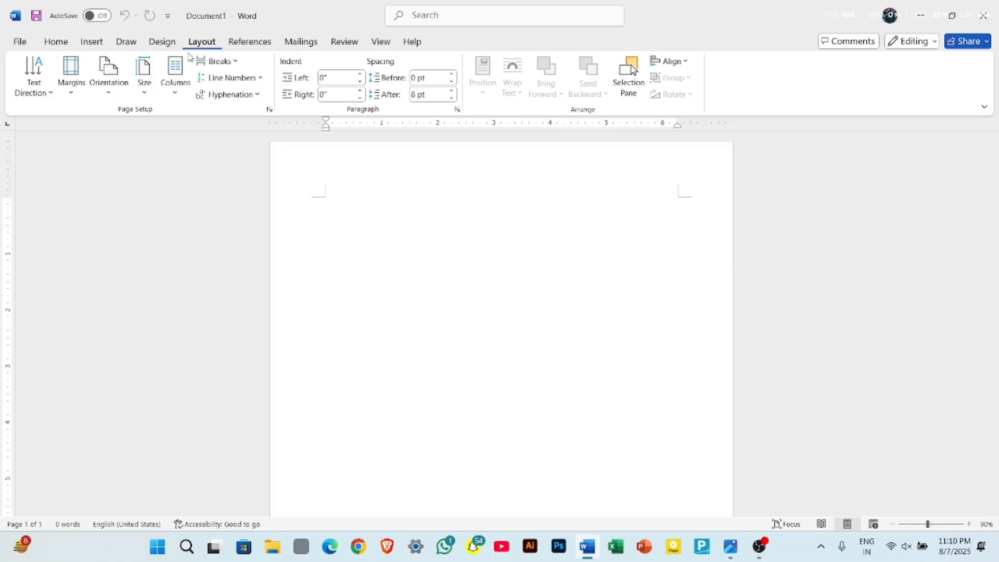
pyautogui.click(77, 93)
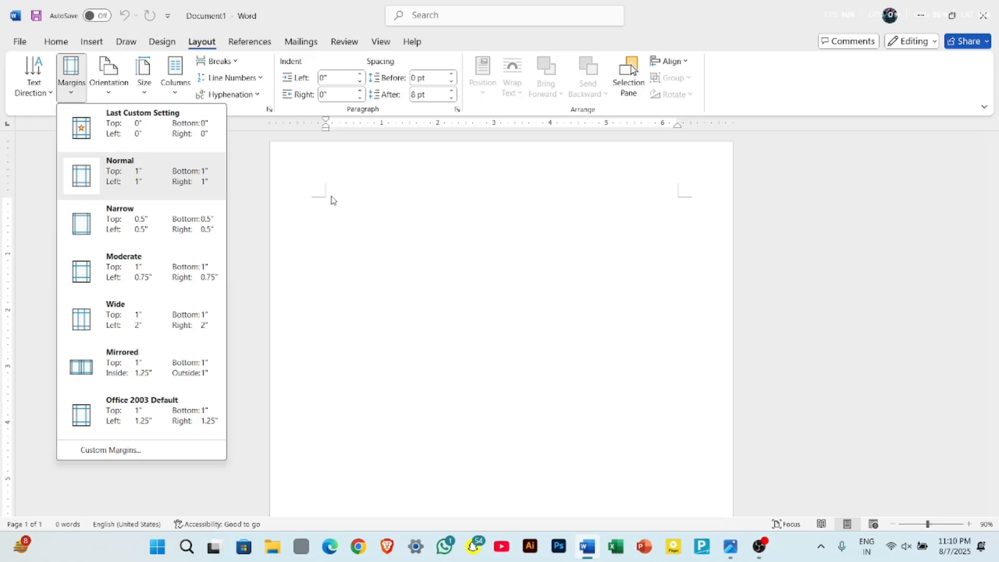
pyautogui.click(327, 203)
pyautogui.write('hdhdhdhd')
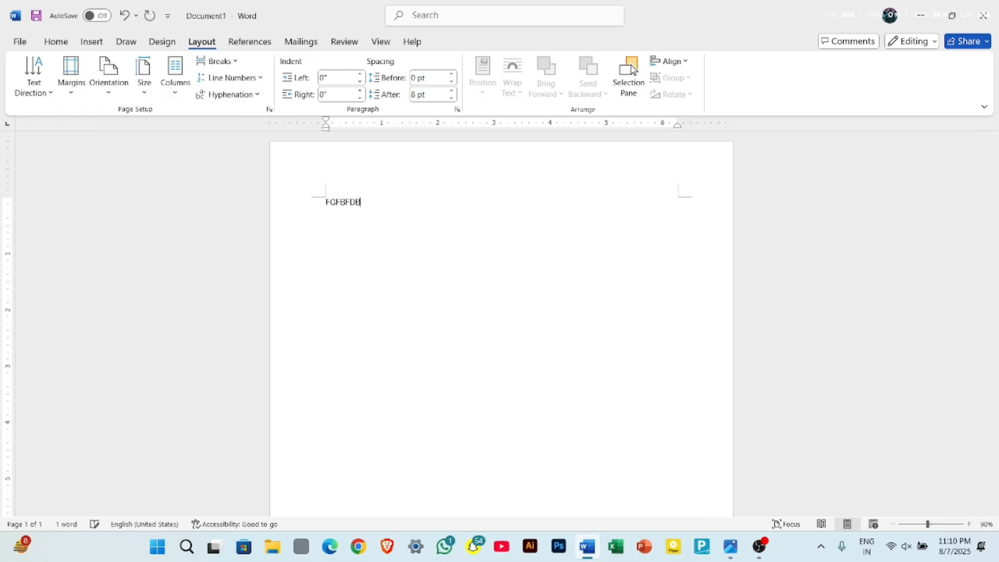
pyautogui.press('BackSpace')
pyautogui.press('BackSpace')
pyautogui.press('BackSpace')
pyautogui.press('BackSpace')
pyautogui.press('BackSpace')
pyautogui.press('BackSpace')
pyautogui.press('BackSpace')
pyautogui.press('BackSpace')
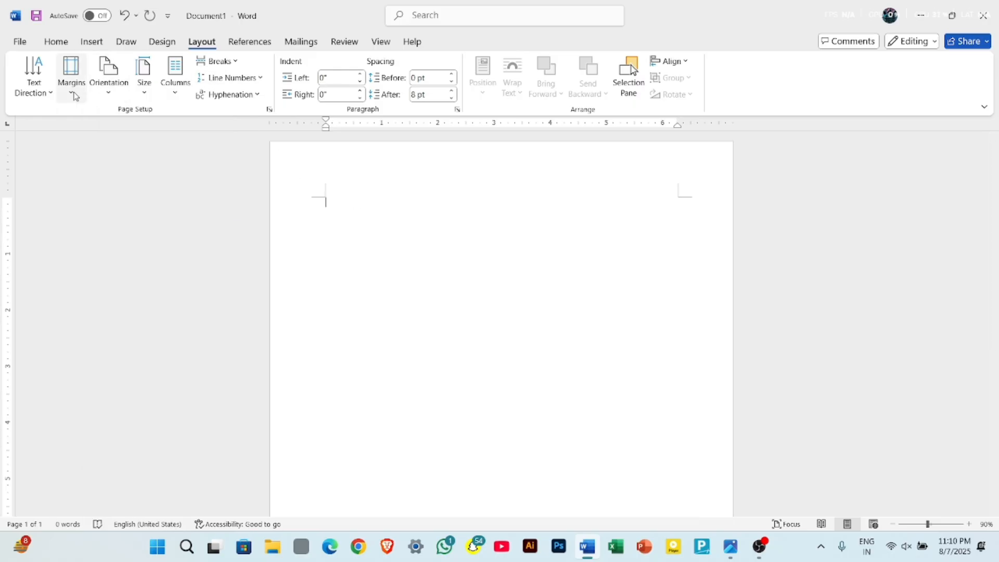
# Apply the Narrow margin preset and check it with a few test letters, erasing them again
pyautogui.click(71, 83)
pyautogui.click(115, 220)
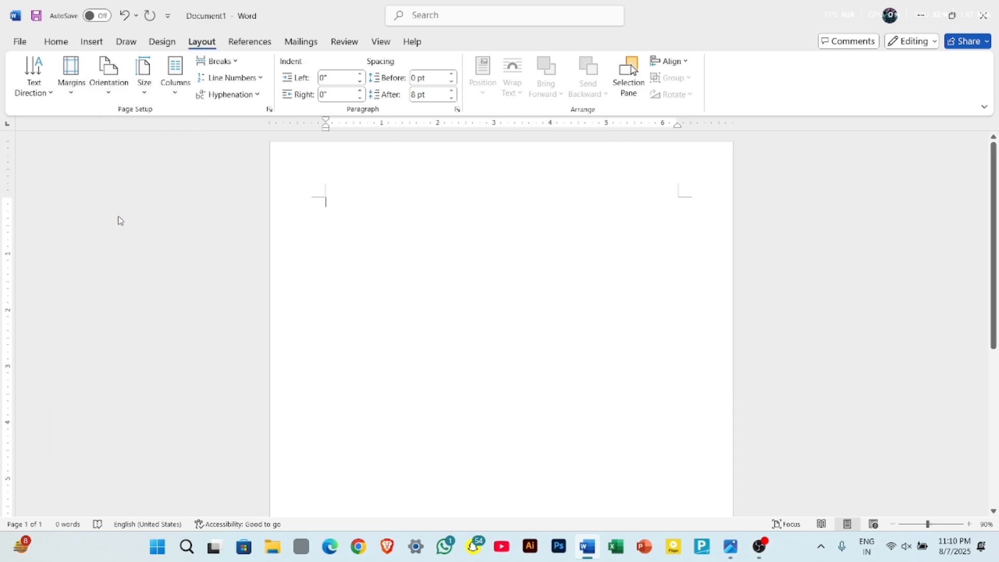
pyautogui.write('CVKDV')
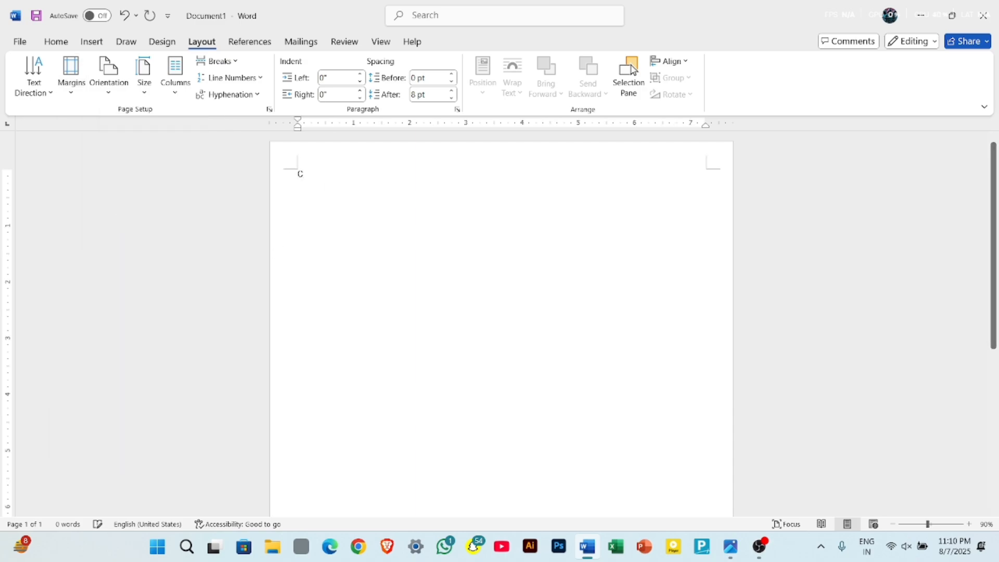
pyautogui.press('BackSpace')
pyautogui.press('BackSpace')
pyautogui.press('BackSpace')
pyautogui.press('BackSpace')
pyautogui.press('BackSpace')
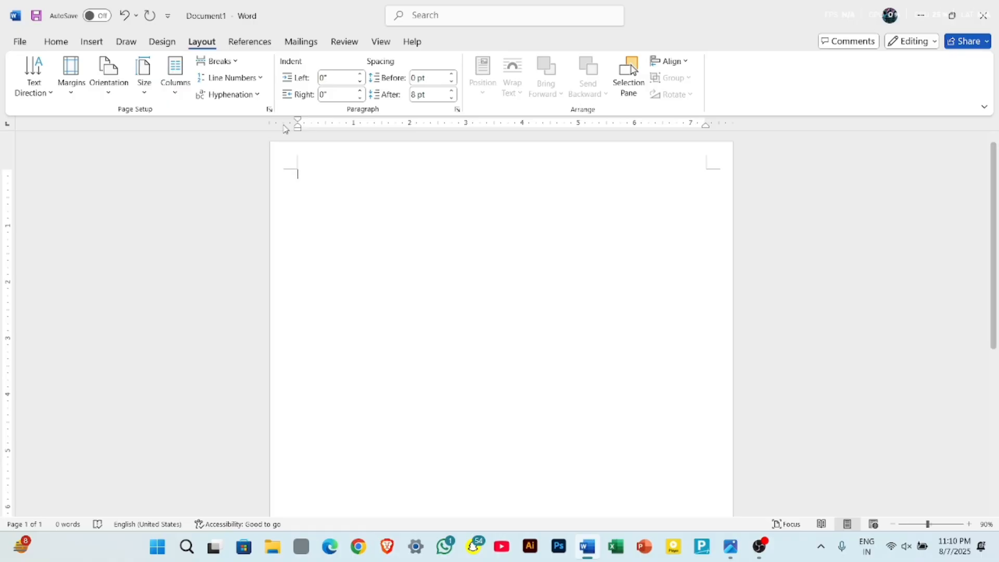
# Try the A4 paper size and settle on A5 (5.83" x 8.27") for the page
pyautogui.click(143, 94)
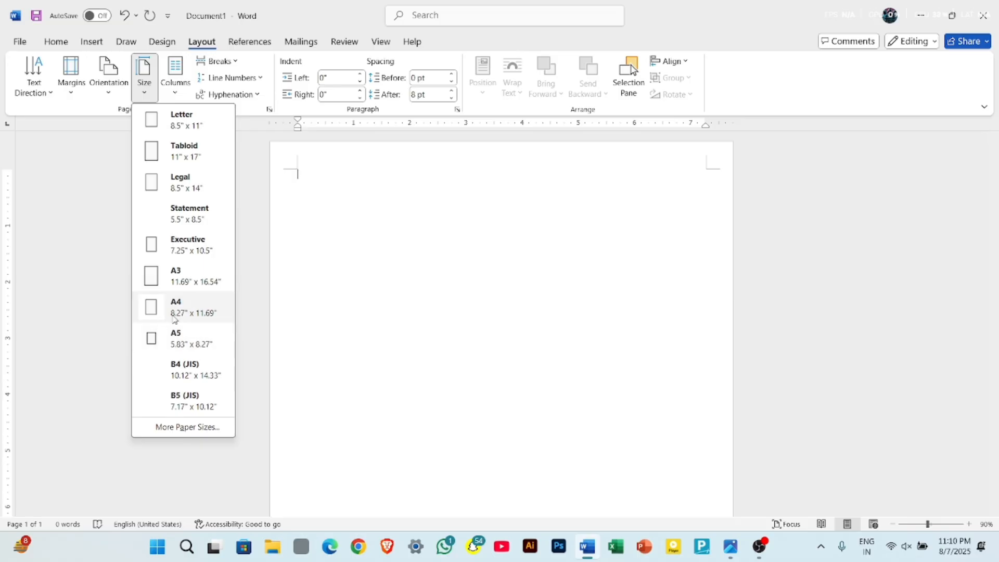
pyautogui.click(187, 312)
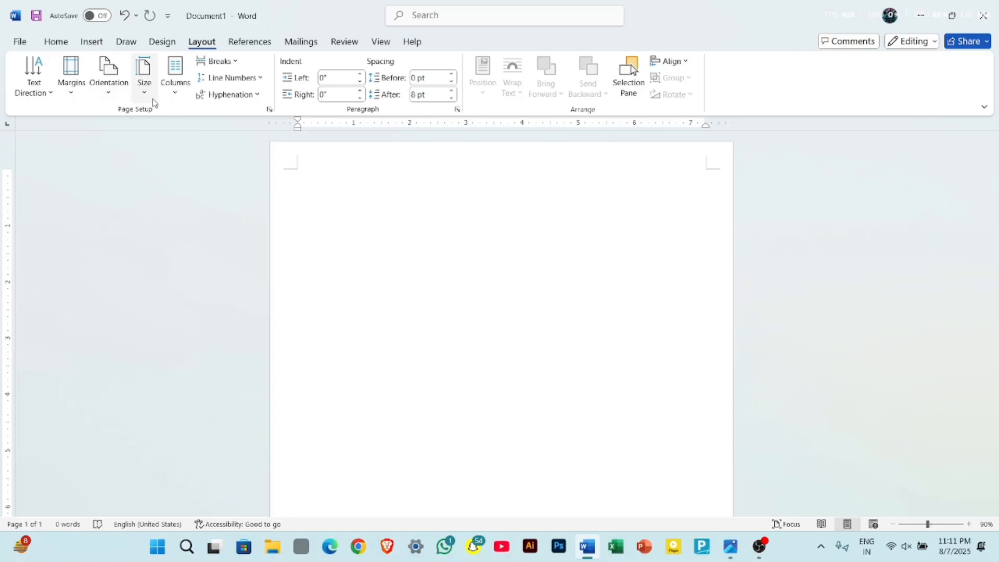
pyautogui.click(147, 97)
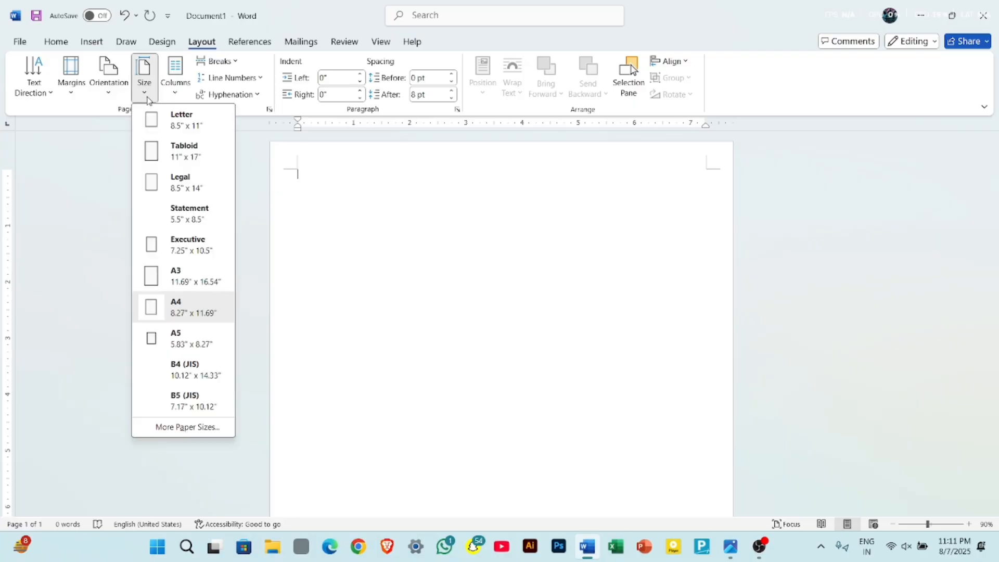
pyautogui.click(194, 343)
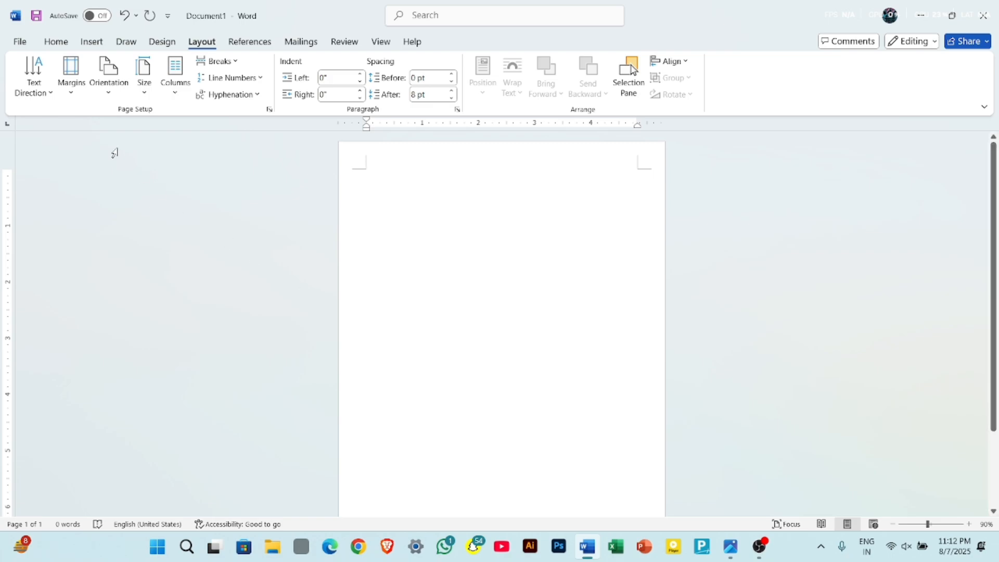
pyautogui.click(144, 72)
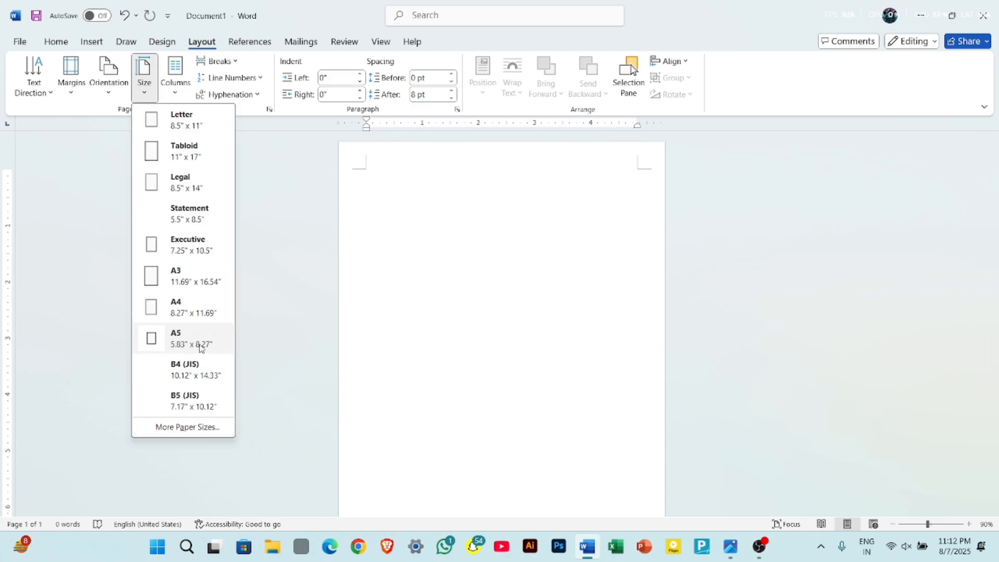
pyautogui.click(468, 290)
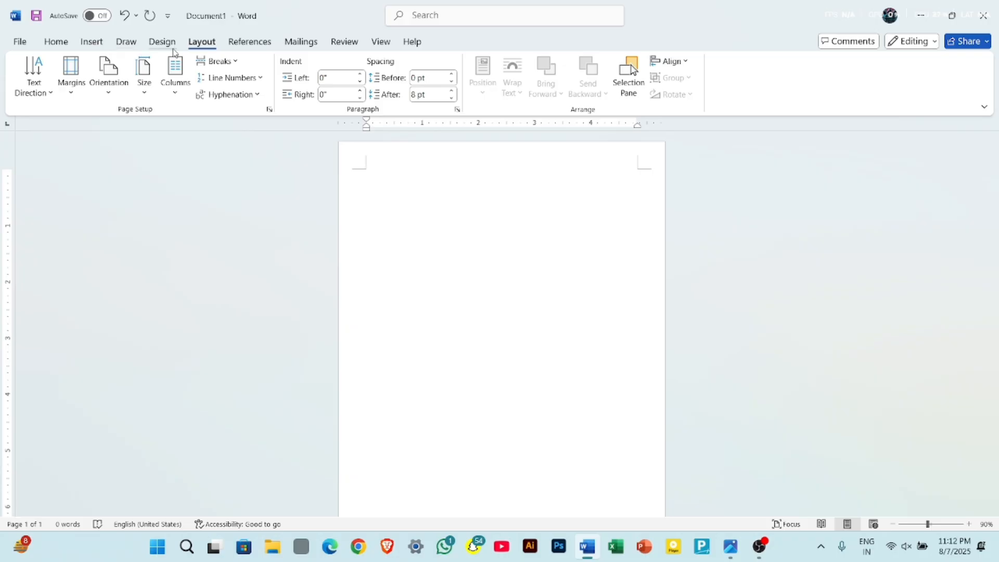
# Try a wavy line style and instead apply a yellow star art page border to the whole document
pyautogui.click(161, 43)
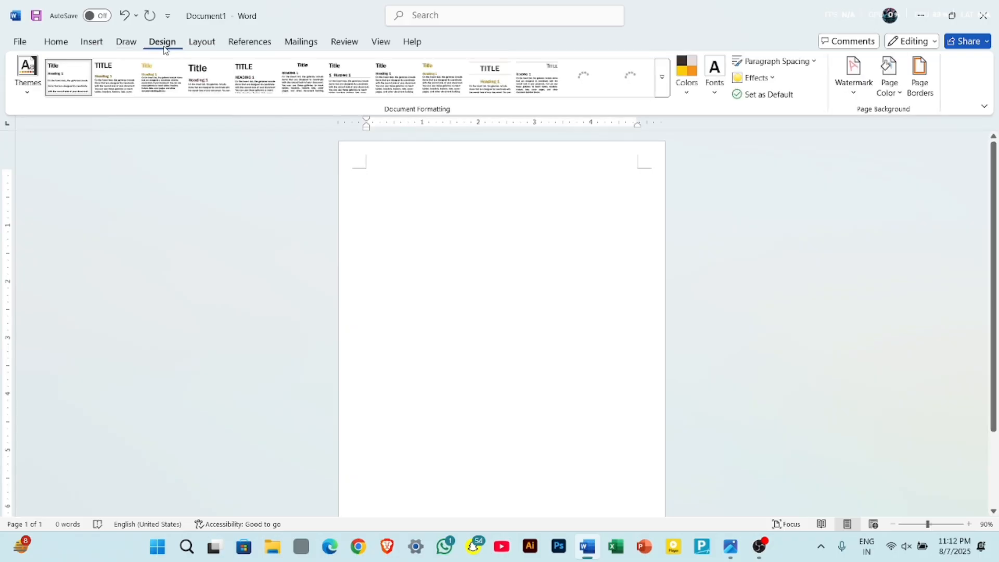
pyautogui.click(921, 78)
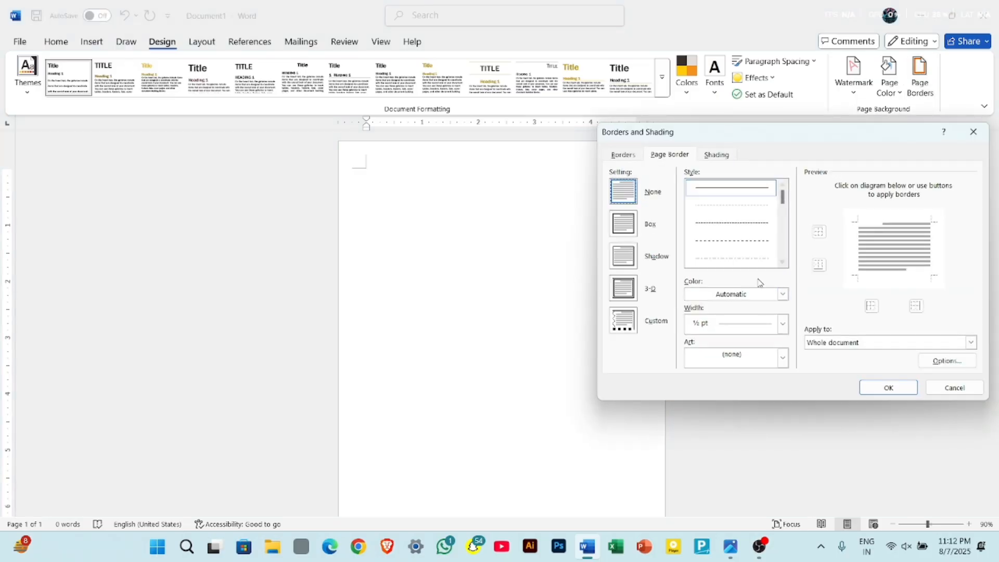
pyautogui.moveTo(783, 202); pyautogui.dragTo(784, 218)
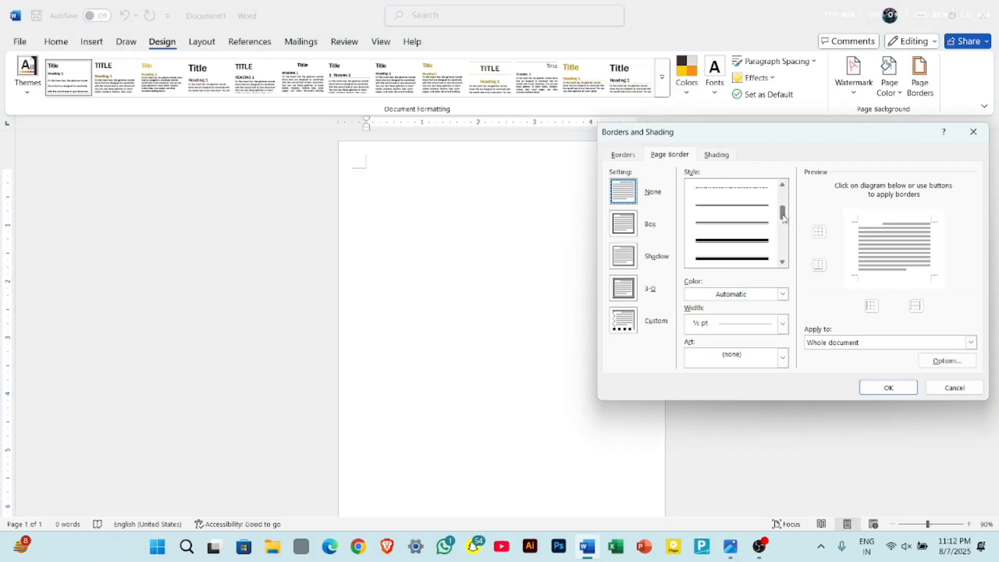
pyautogui.scroll(-5, 784, 218)
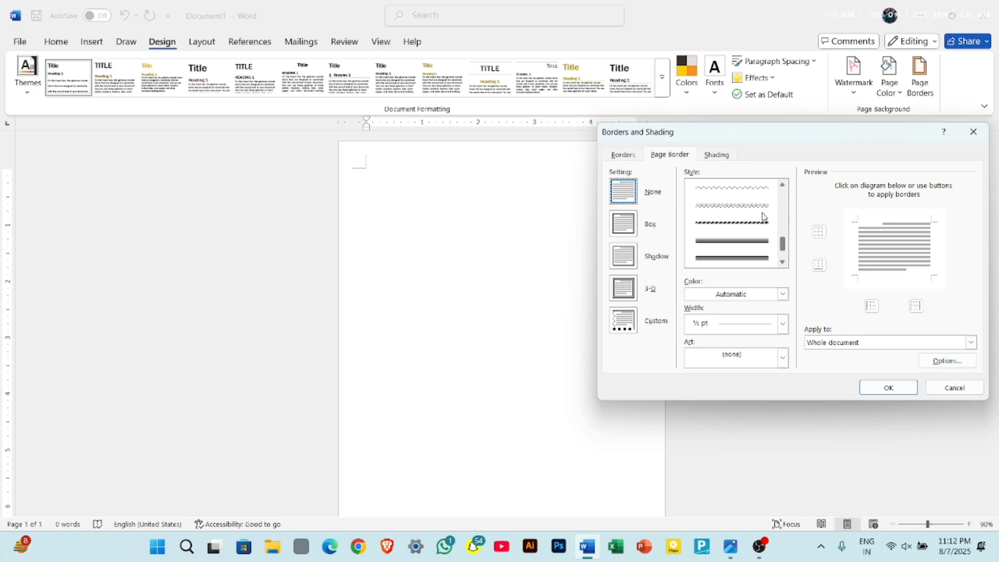
pyautogui.click(749, 193)
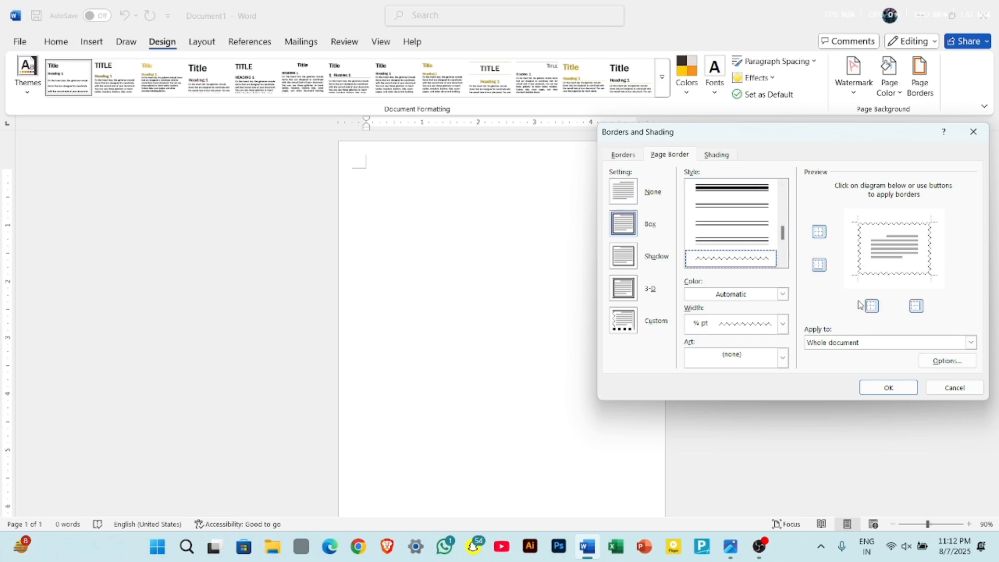
pyautogui.click(784, 358)
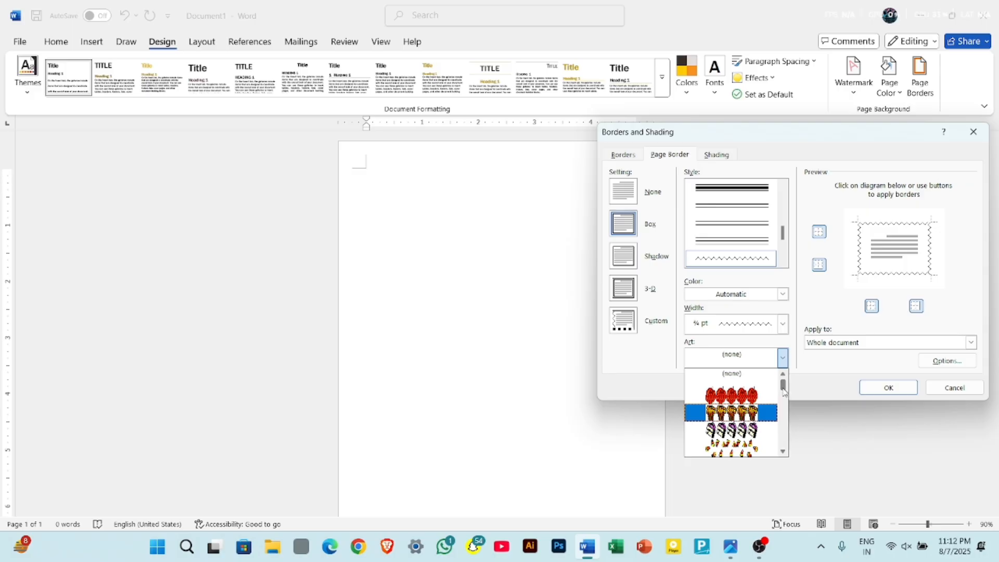
pyautogui.moveTo(784, 390)
pyautogui.mouseDown()
pyautogui.moveTo(784, 444)
pyautogui.moveTo(783, 401)
pyautogui.mouseUp()
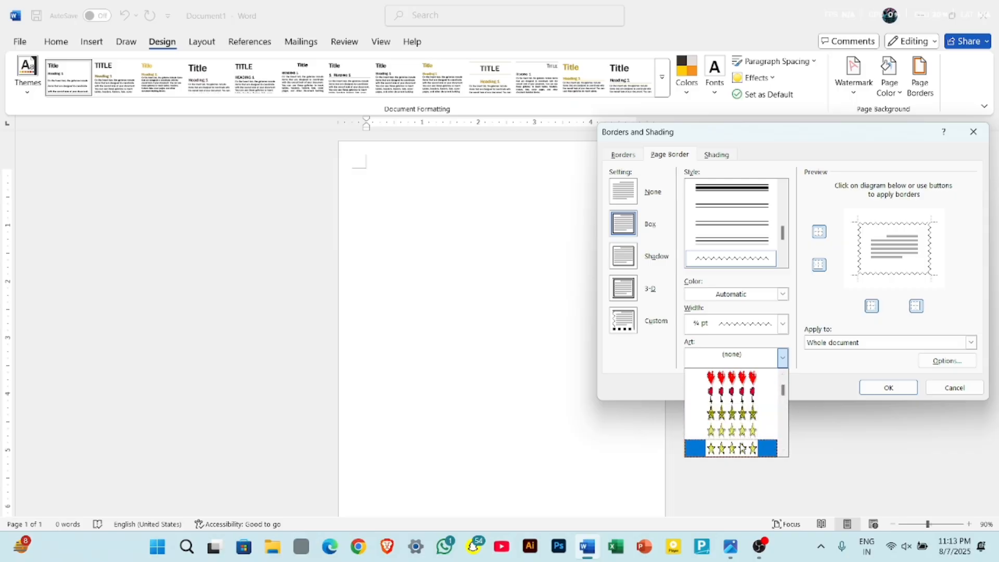
pyautogui.click(743, 448)
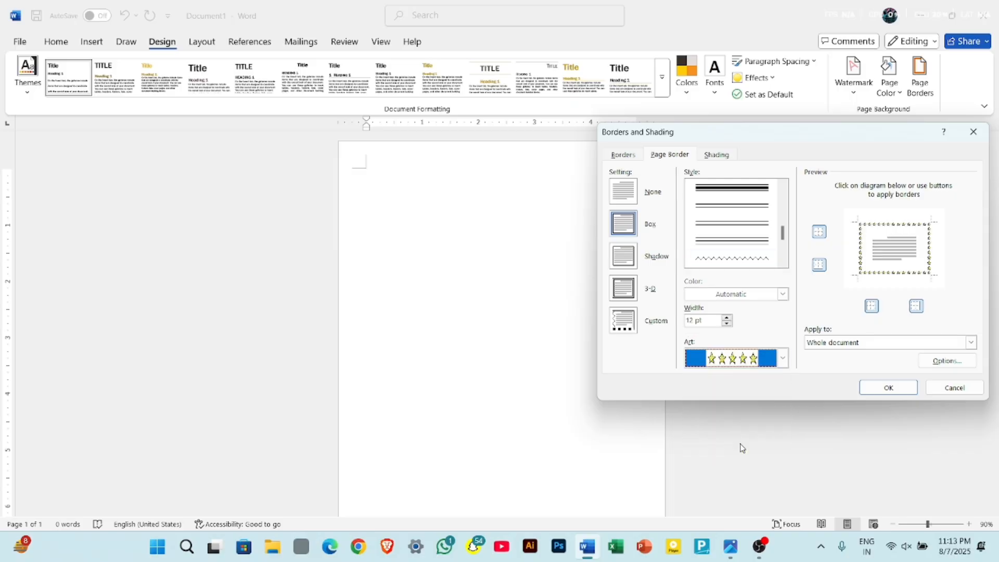
pyautogui.click(888, 387)
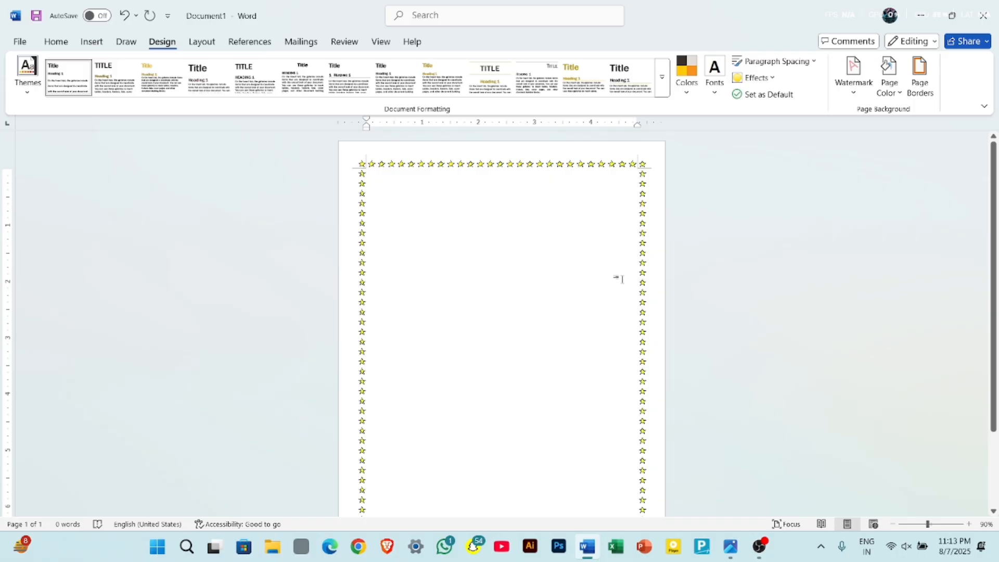
pyautogui.hotkey('ctrl', 'z')
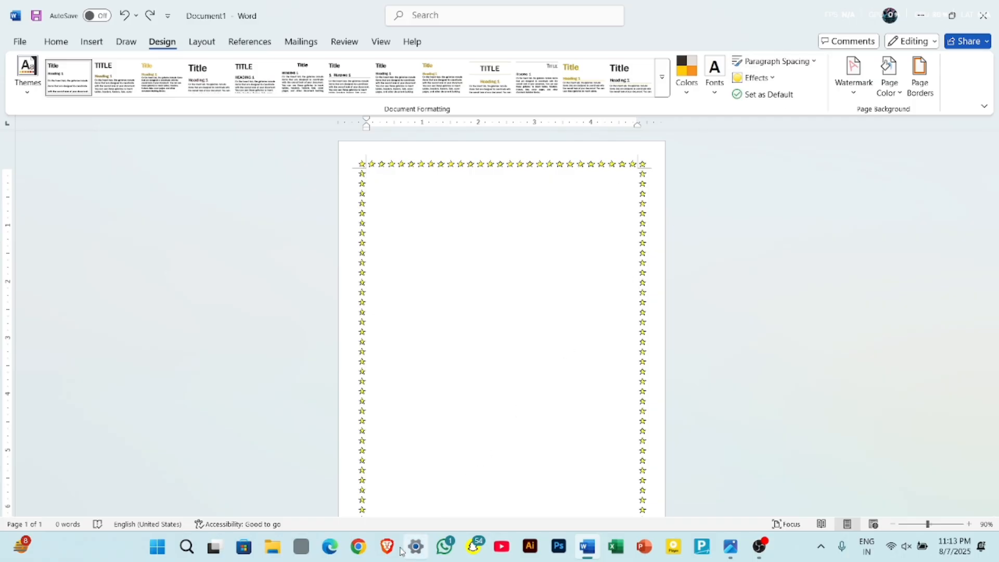
# Switch to Chrome and search Google for "page corner design png"
pyautogui.click(359, 547)
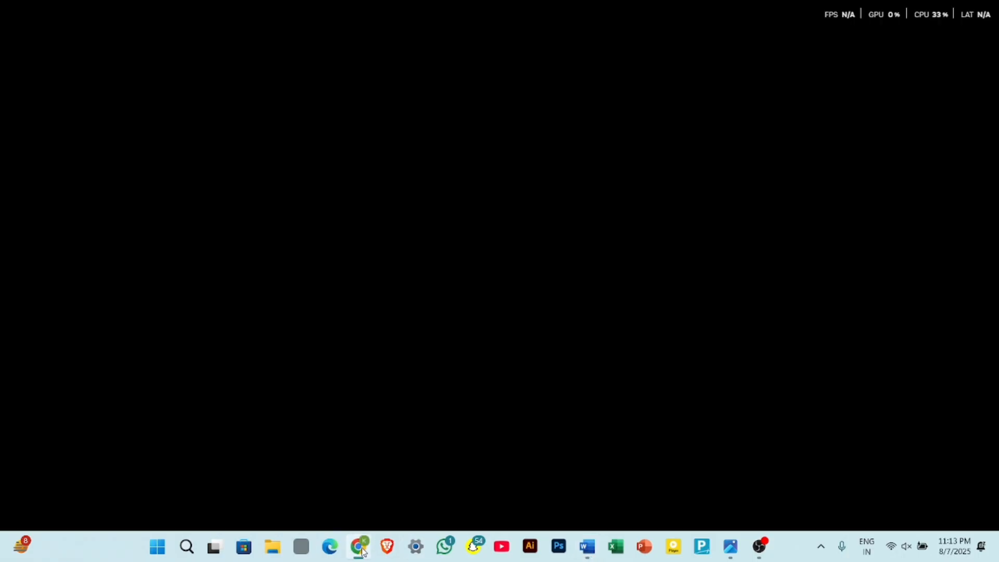
pyautogui.click(444, 257)
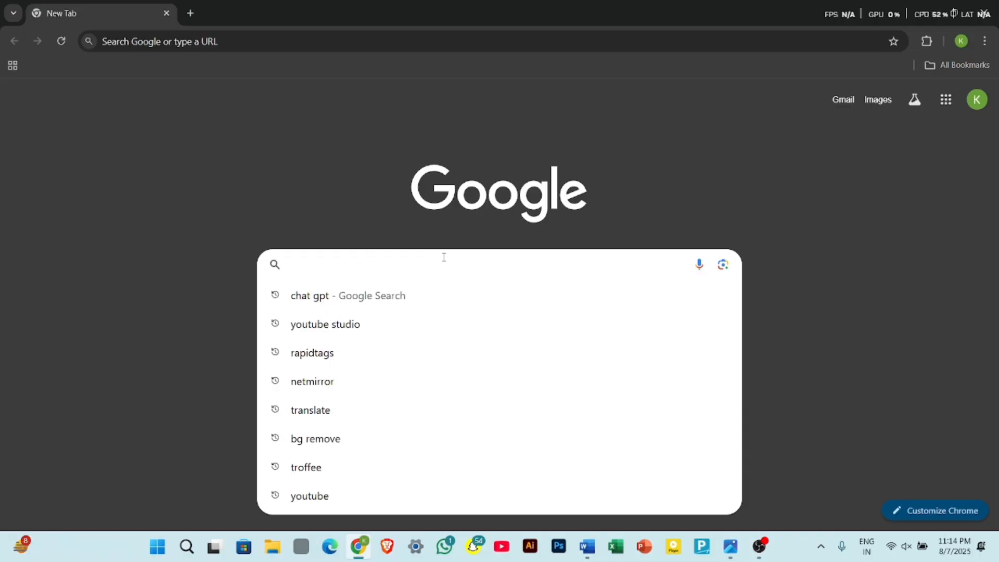
pyautogui.write('PAGE ')
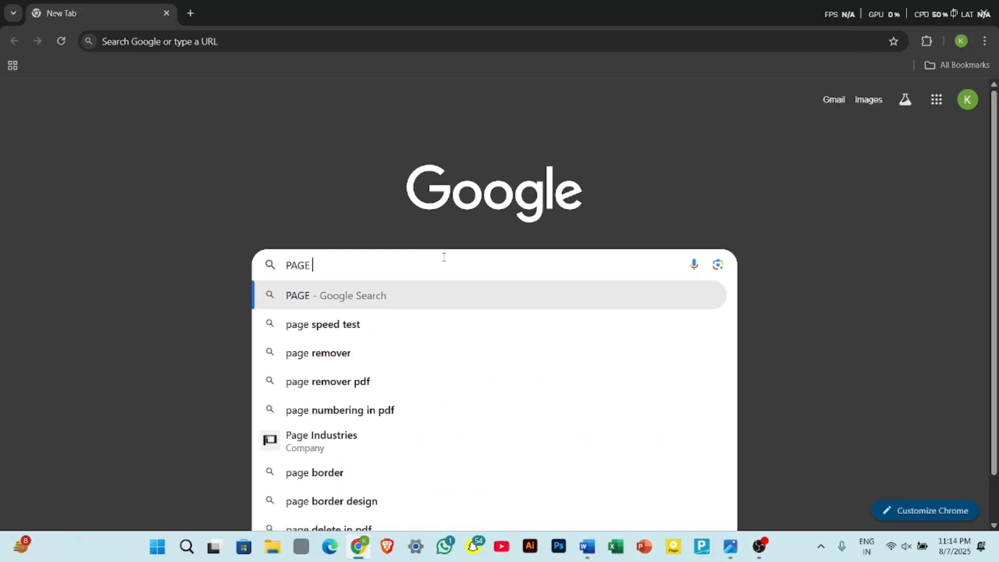
pyautogui.write('CORNER')
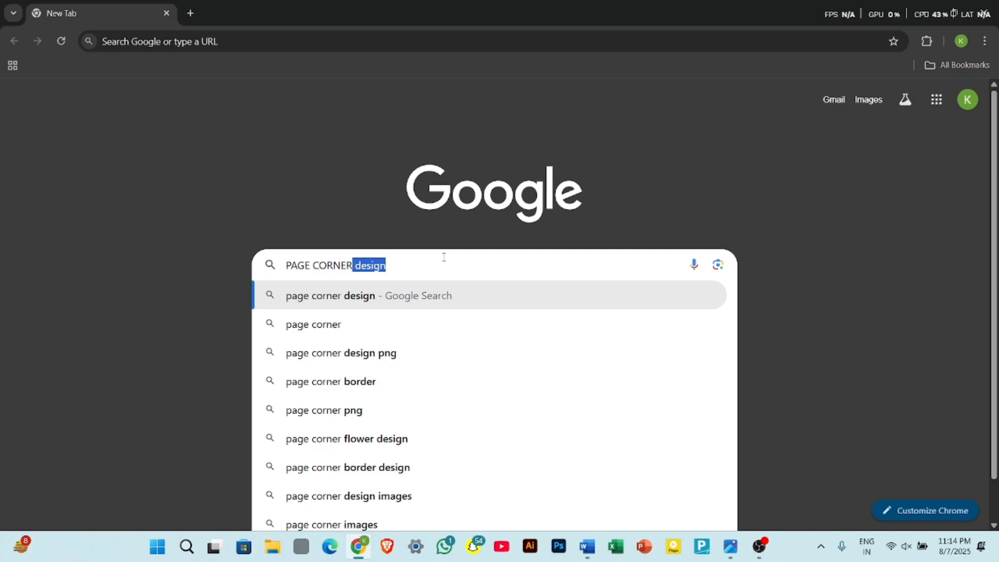
pyautogui.click(442, 367)
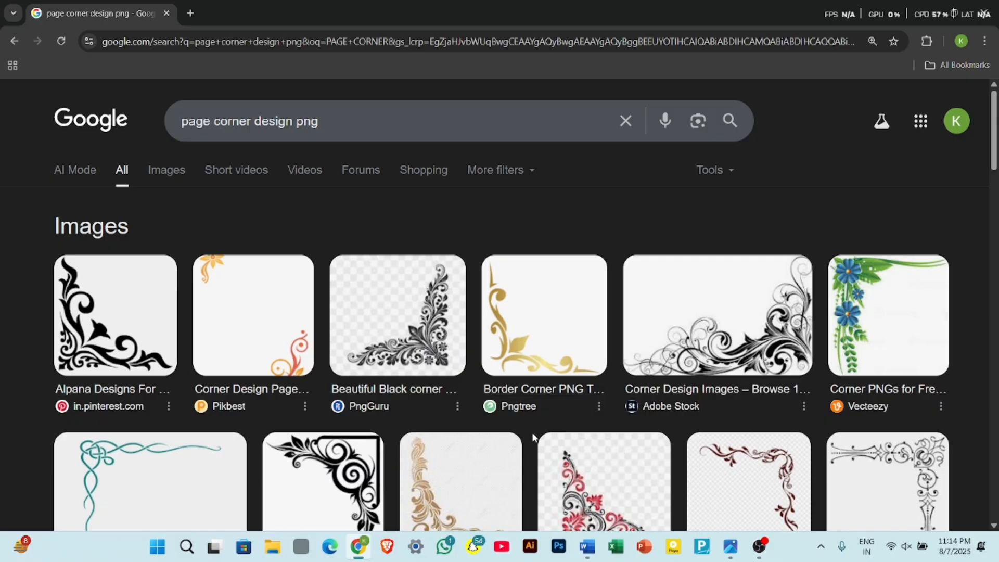
# Compare the corner design results and save the gold border corner image from Pngtree as a PNG to Local Disk (B:)
pyautogui.scroll(-3, 571, 371)
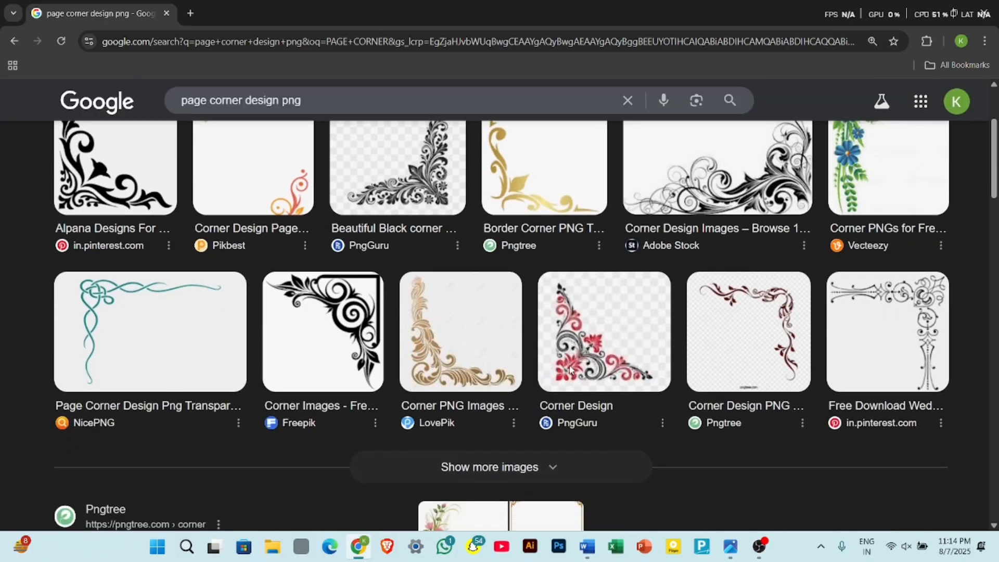
pyautogui.scroll(3, 571, 372)
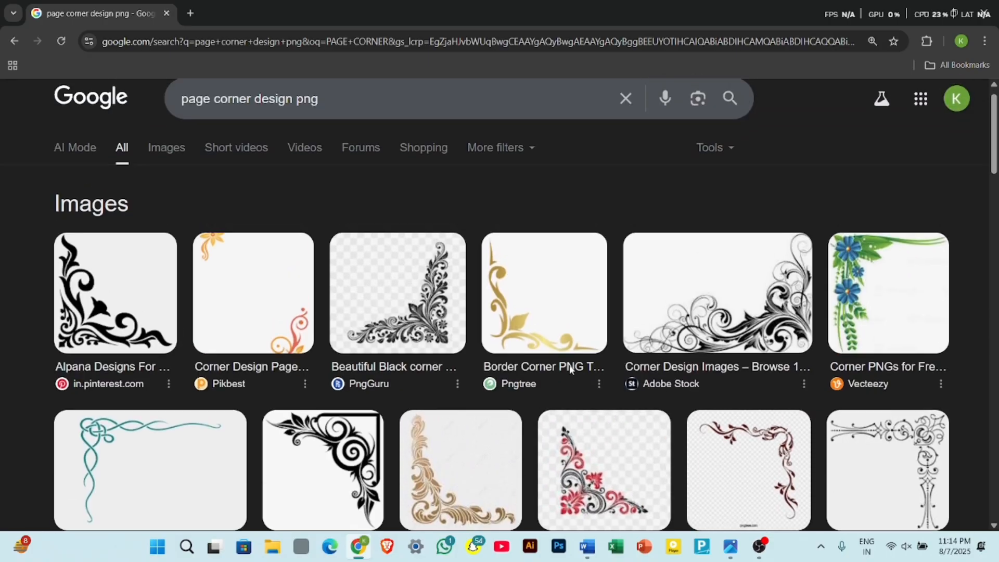
pyautogui.scroll(-3, 570, 371)
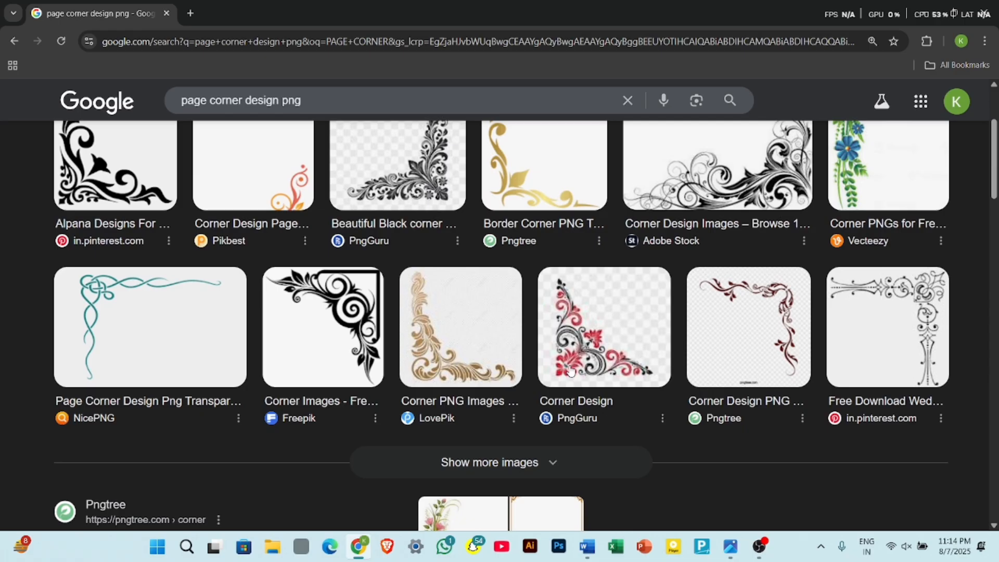
pyautogui.scroll(3, 571, 372)
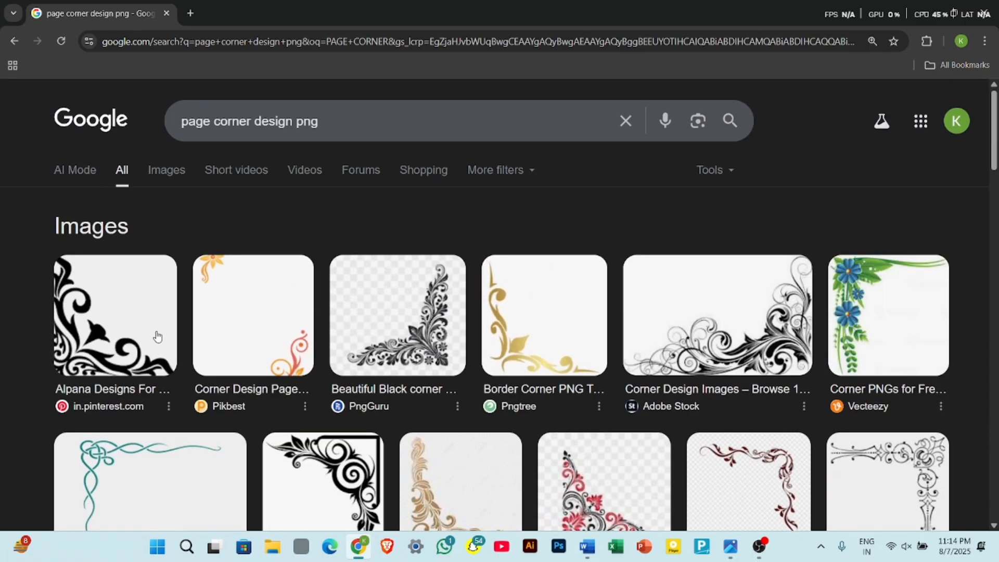
pyautogui.click(157, 337)
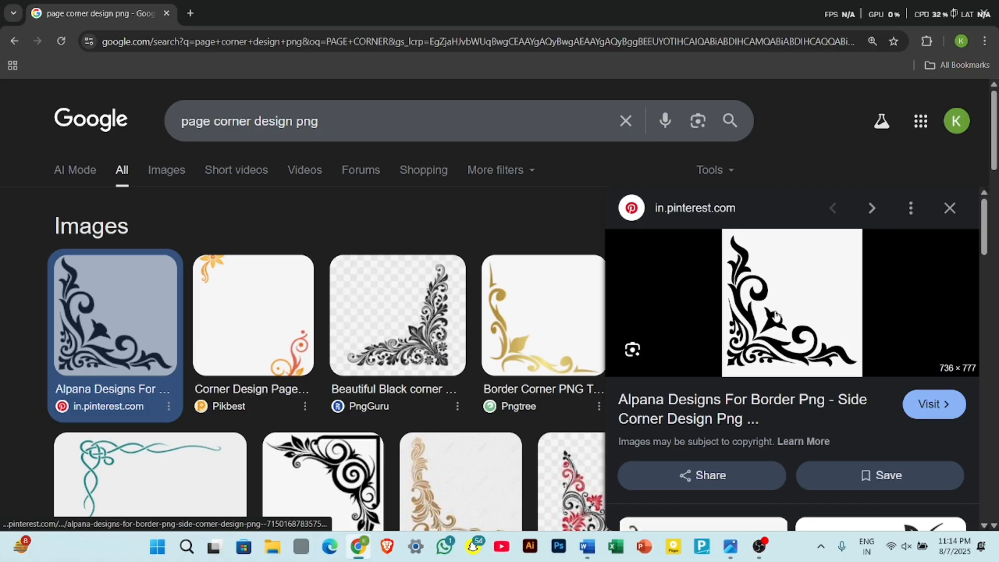
pyautogui.click(524, 332)
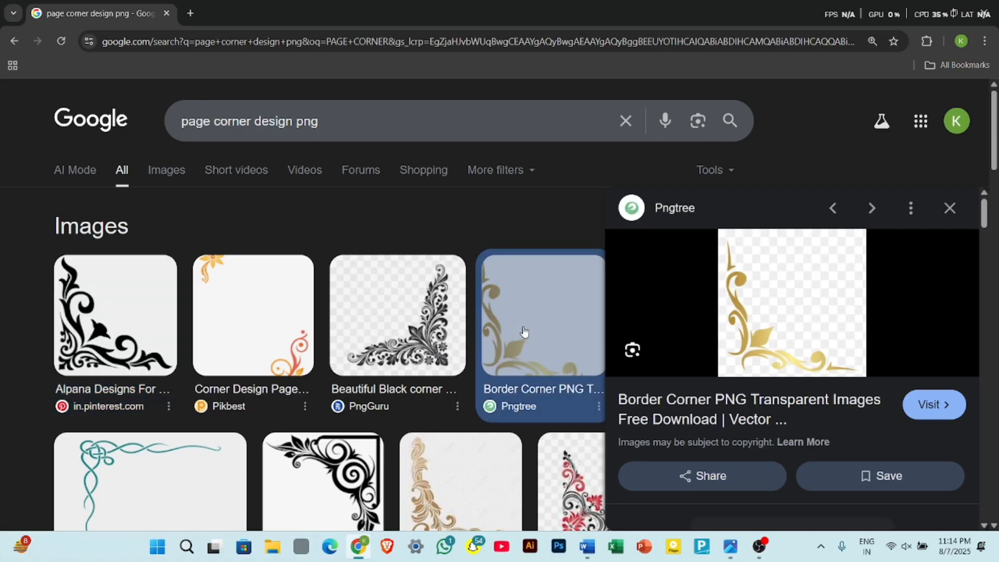
pyautogui.rightClick(817, 307)
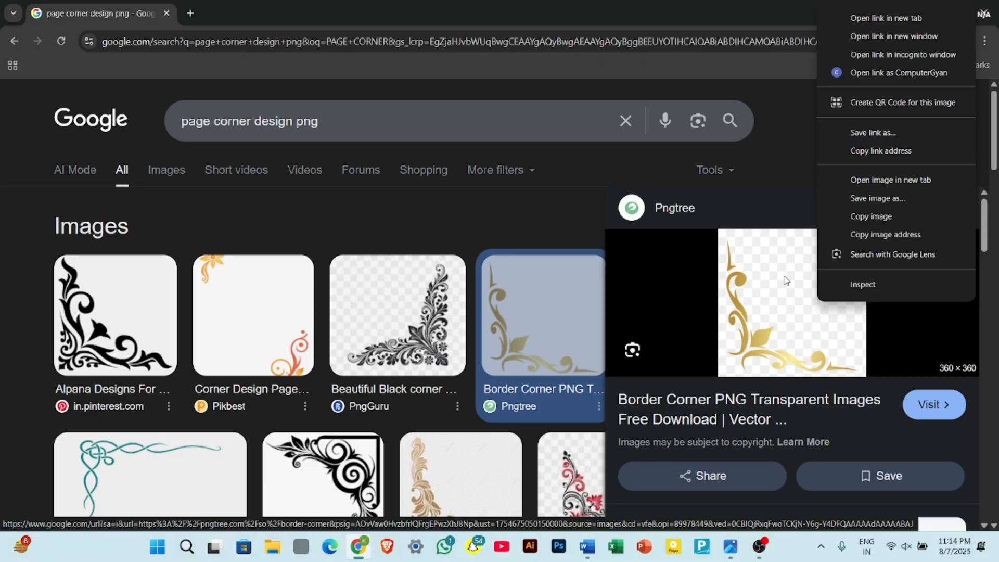
pyautogui.click(884, 200)
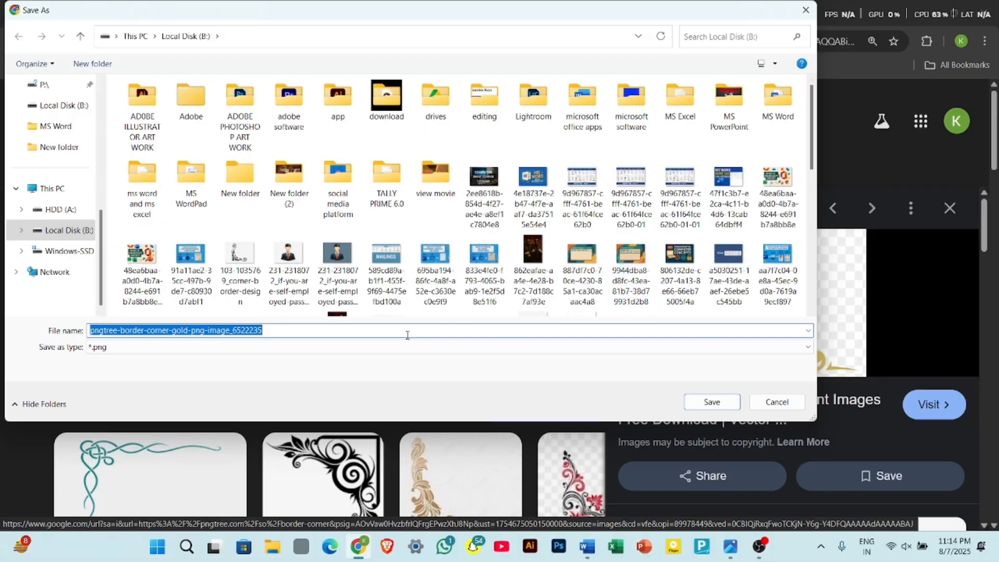
pyautogui.click(707, 402)
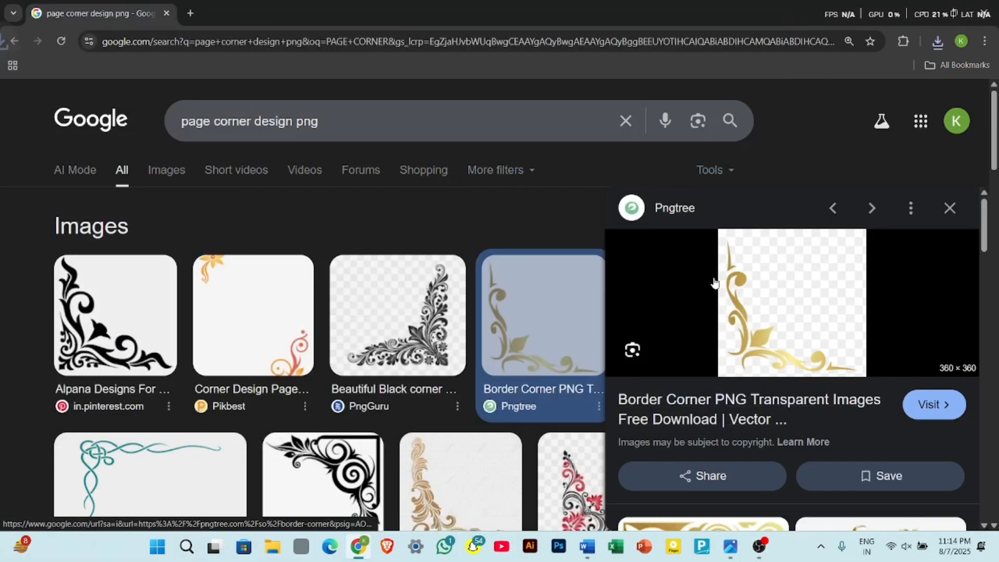
# Switch to Word and insert the picture pngtree-border-corner-gold-png-image_6522235 from Local Disk (B:)
pyautogui.click(587, 546)
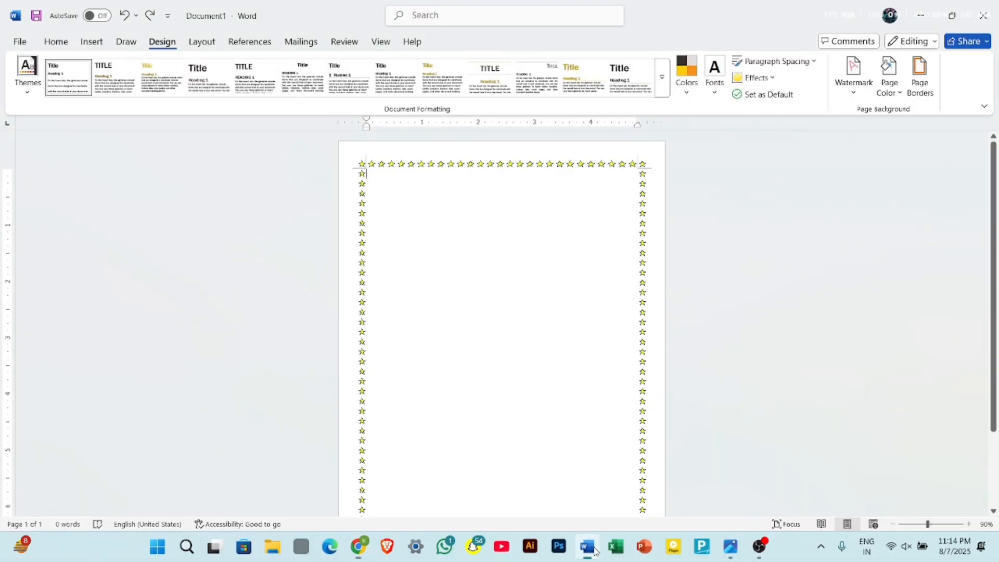
pyautogui.click(90, 43)
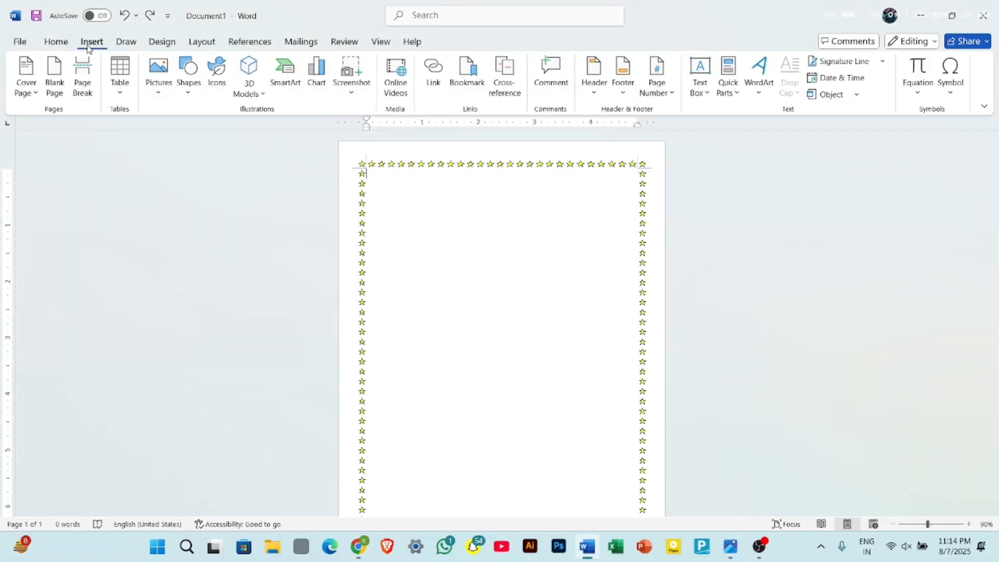
pyautogui.click(154, 92)
pyautogui.click(179, 134)
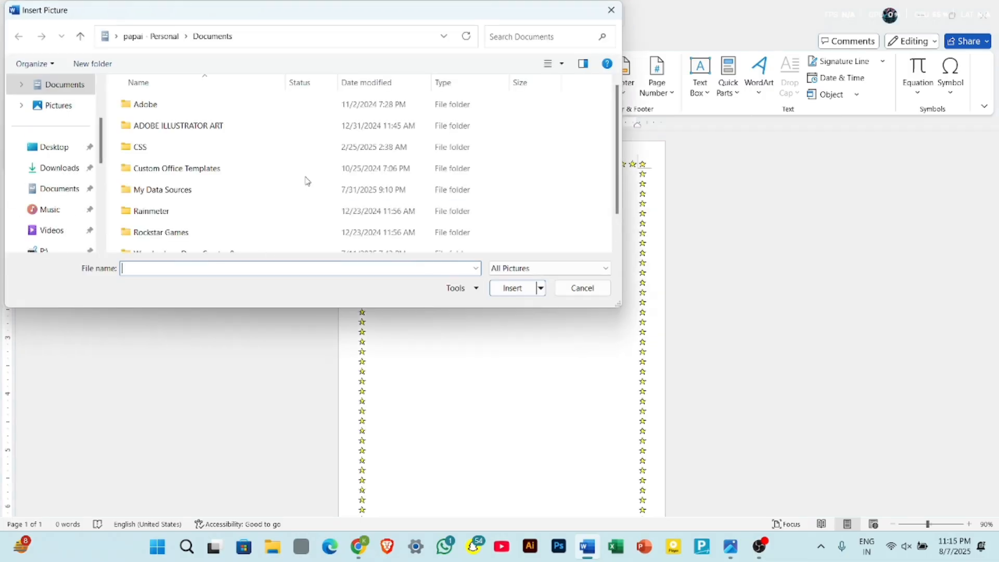
pyautogui.scroll(-2, 82, 200)
pyautogui.scroll(-3, 81, 198)
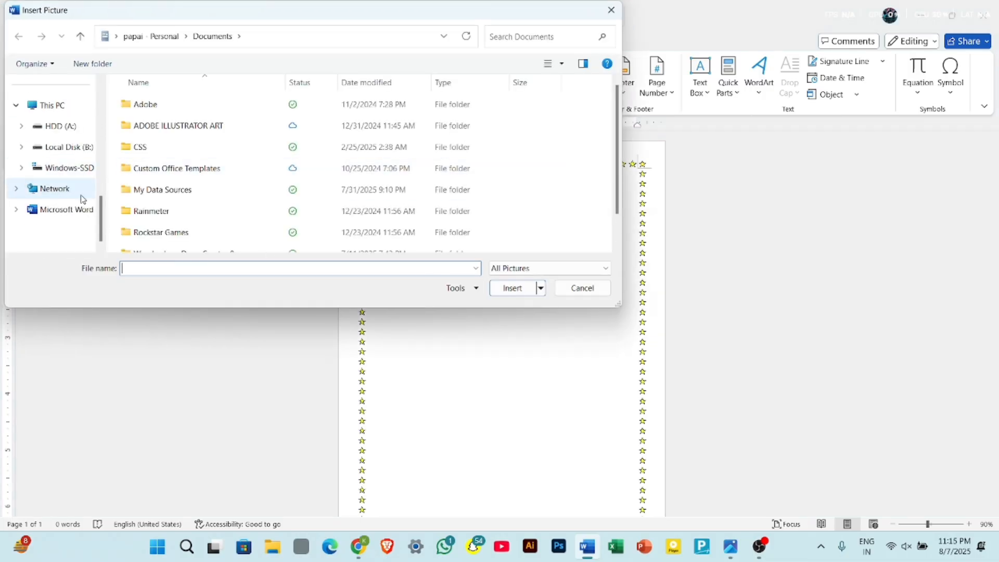
pyautogui.click(72, 147)
pyautogui.scroll(-2, 307, 194)
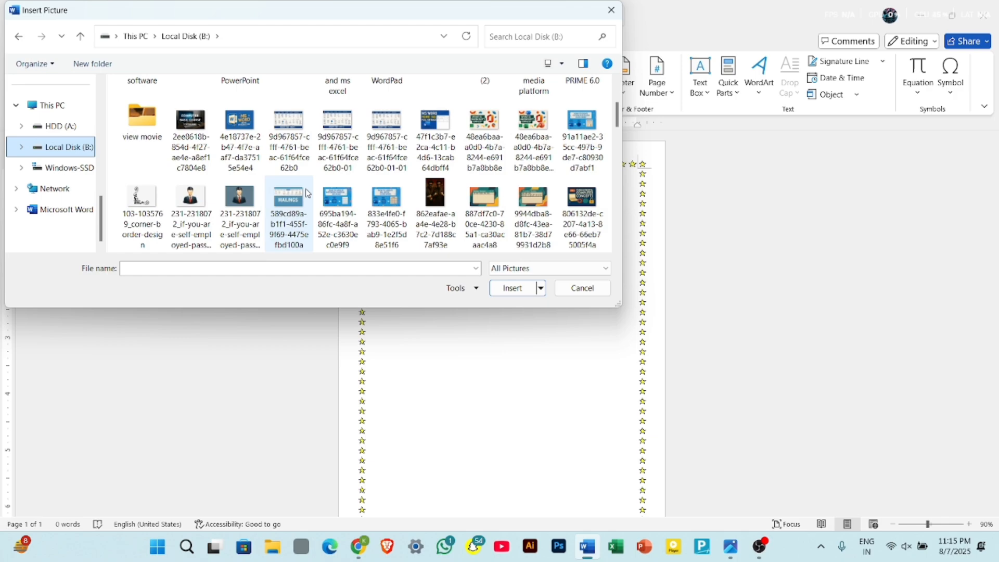
pyautogui.scroll(-4, 306, 194)
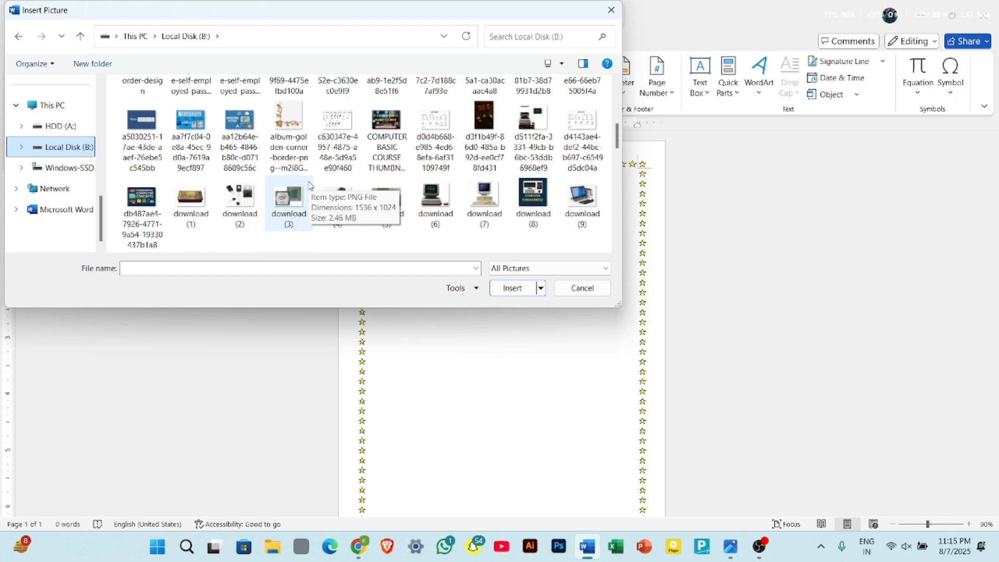
pyautogui.scroll(-1, 356, 164)
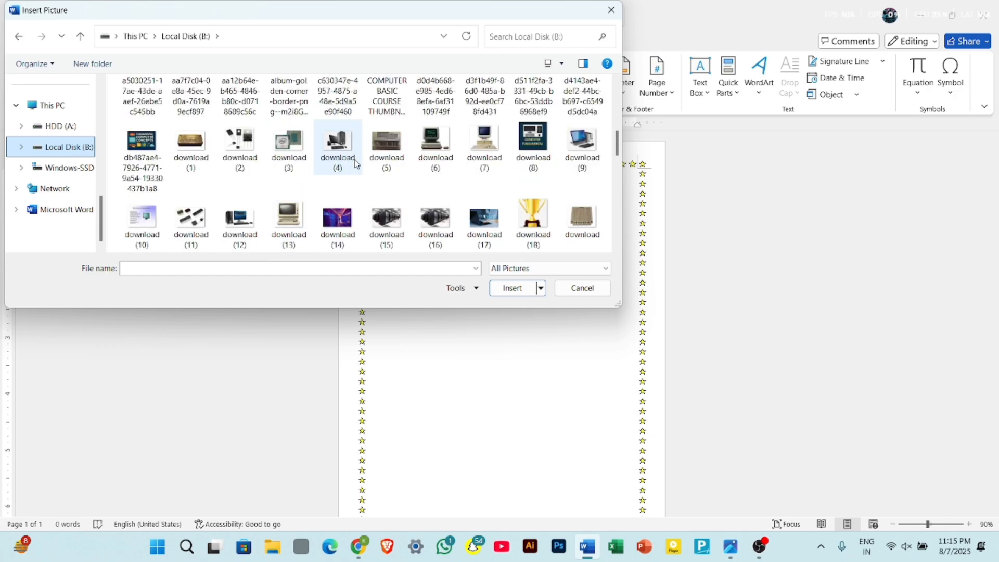
pyautogui.scroll(-5, 356, 163)
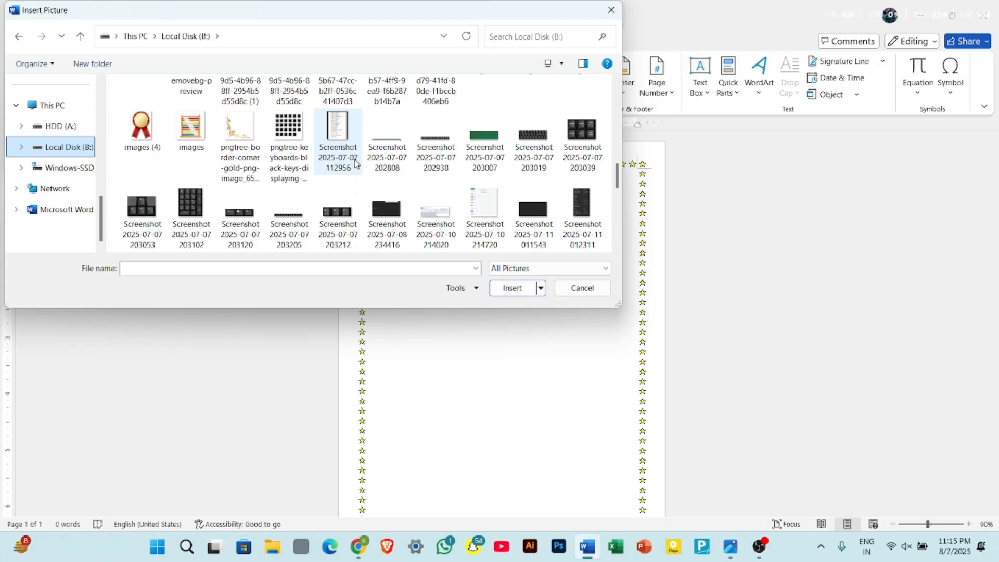
pyautogui.click(240, 146)
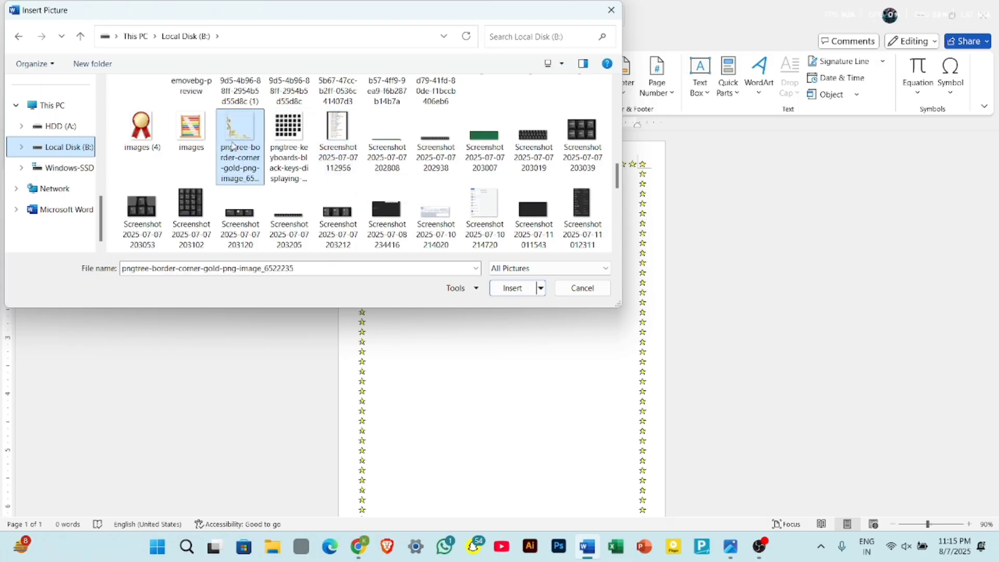
pyautogui.click(501, 290)
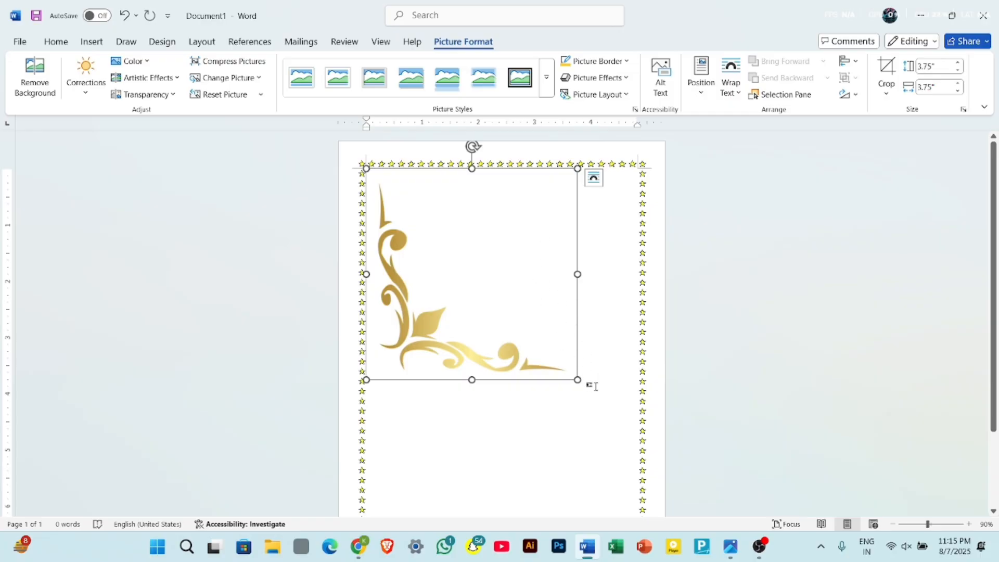
# Shrink the corner picture to about 1.26" square and, after trying Tight, set its text wrapping to In Front of Text
pyautogui.moveTo(578, 382); pyautogui.dragTo(437, 240)
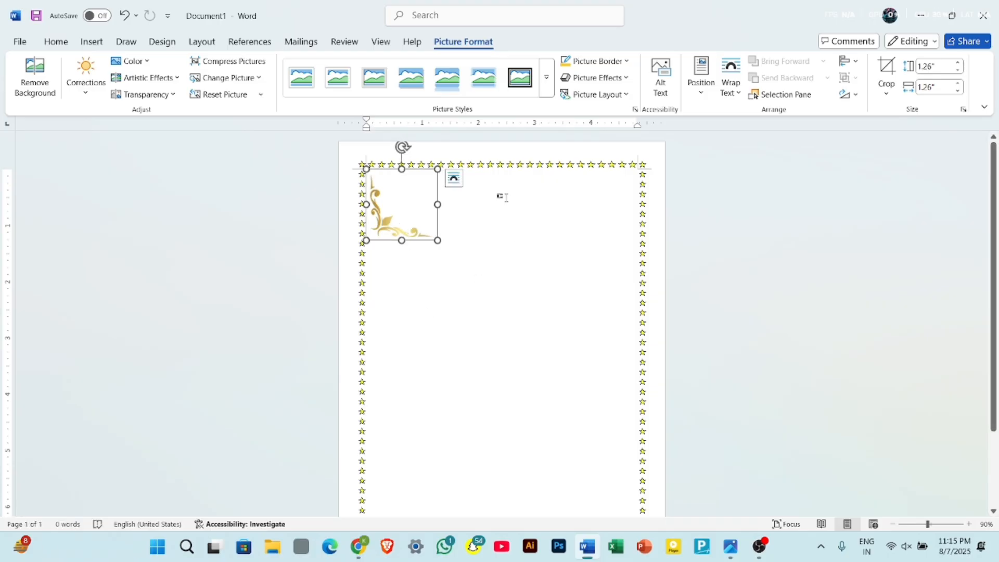
pyautogui.click(733, 88)
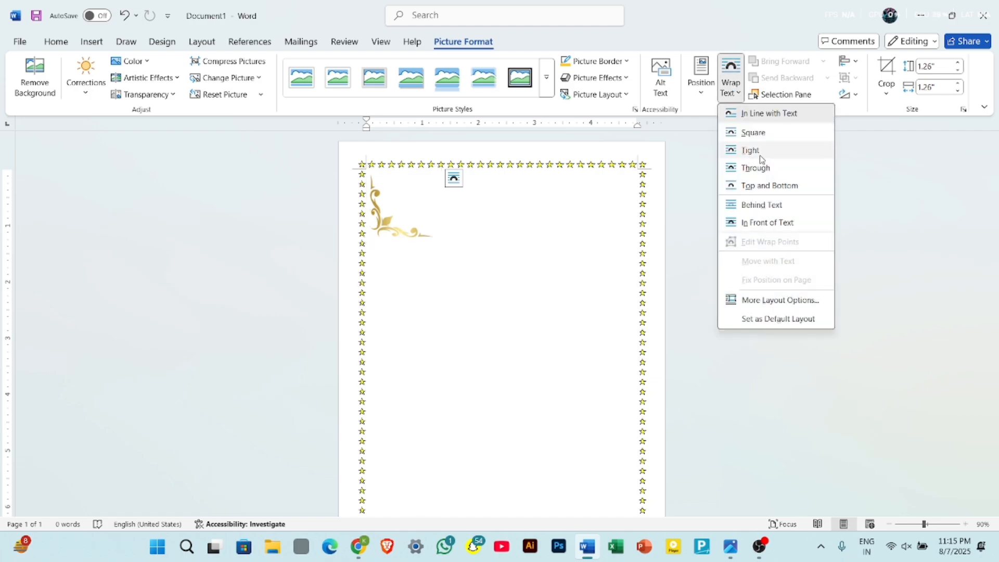
pyautogui.click(764, 157)
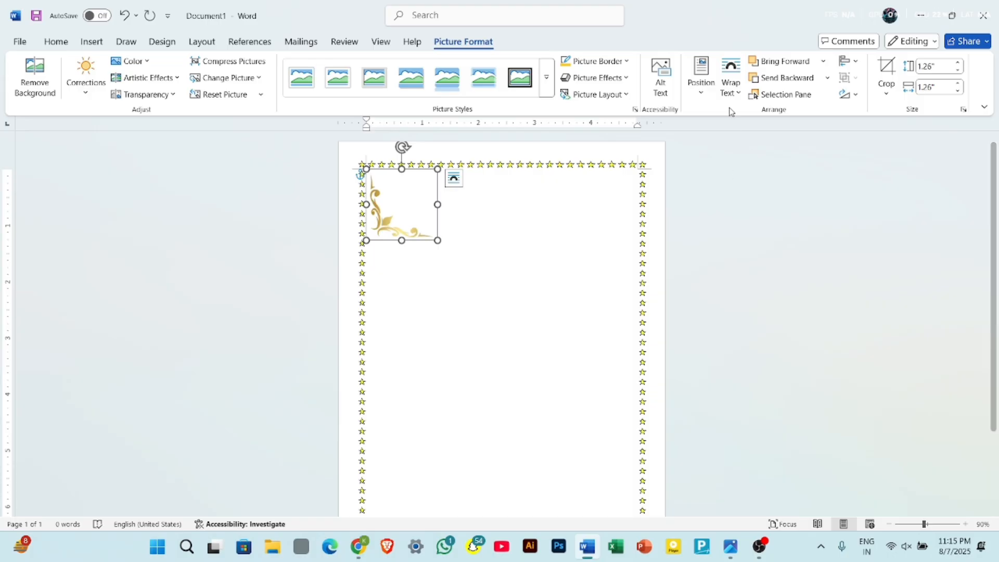
pyautogui.click(731, 72)
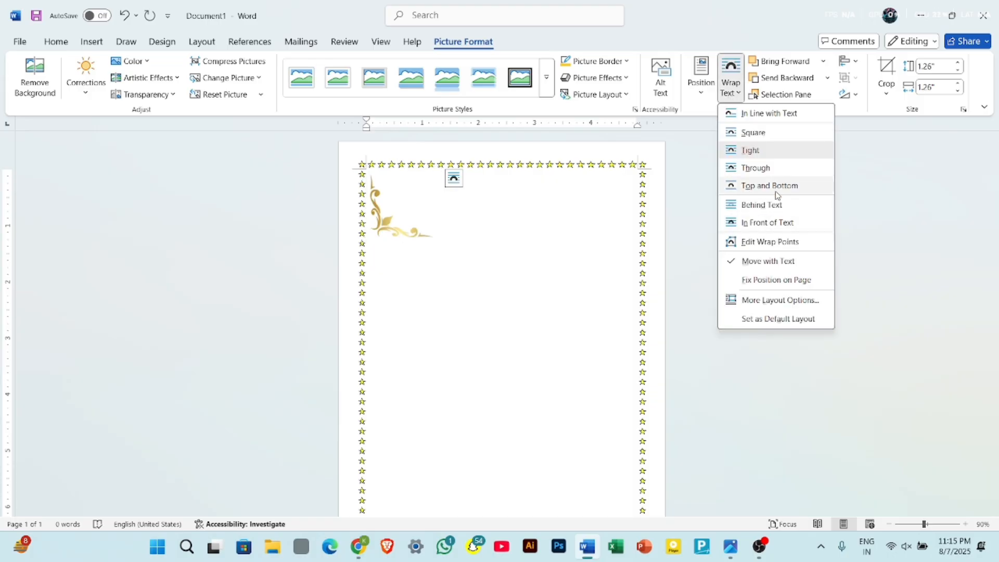
pyautogui.click(777, 223)
# Move the gold corner picture into the page's bottom-left corner, just inside the star border
pyautogui.moveTo(413, 229); pyautogui.dragTo(414, 412)
pyautogui.scroll(-3, 413, 413)
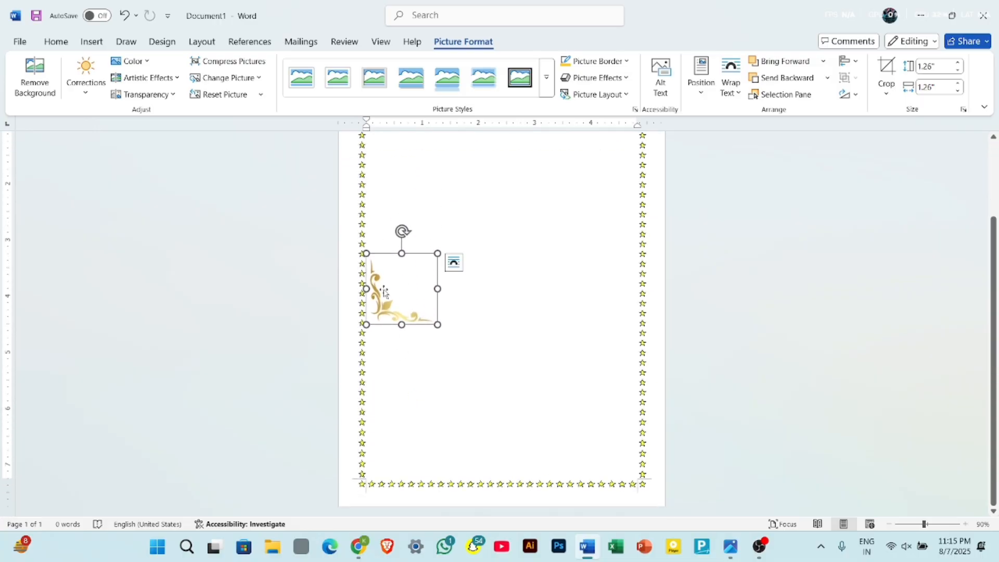
pyautogui.moveTo(384, 290); pyautogui.dragTo(383, 445)
pyautogui.scroll(3, 383, 445)
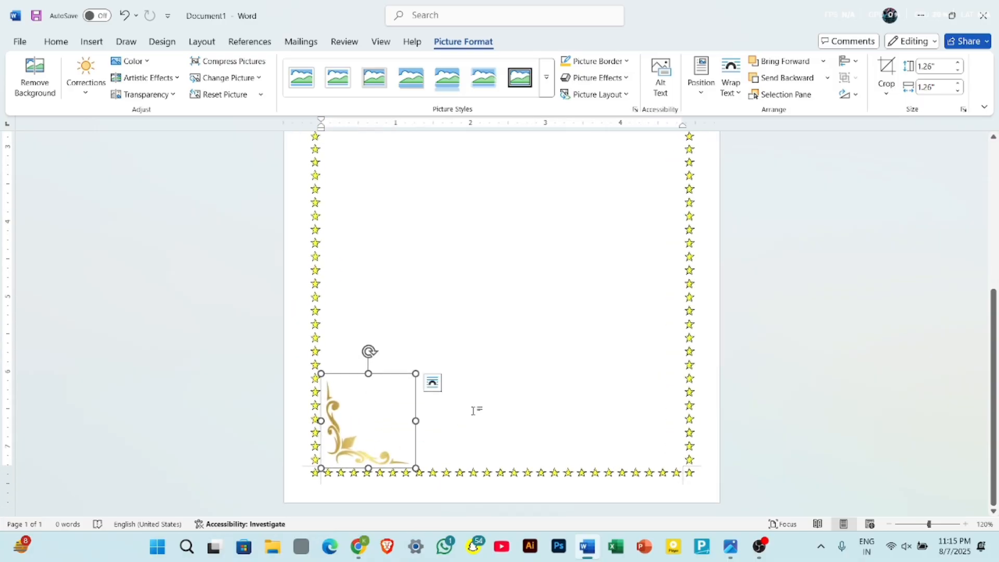
pyautogui.click(393, 441)
pyautogui.scroll(-3, 389, 445)
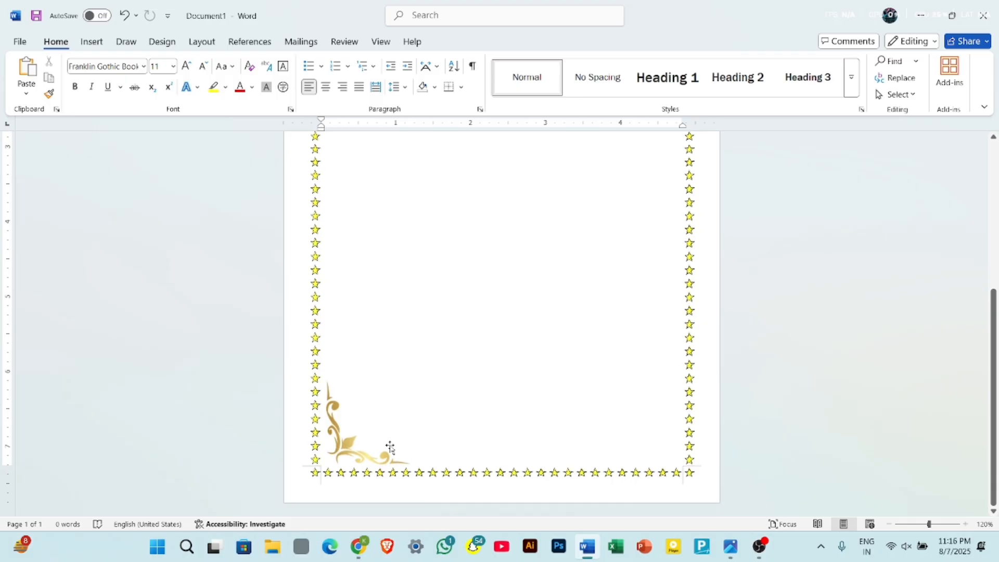
# Copy the gold corner picture and paste four duplicates of it
pyautogui.click(363, 448)
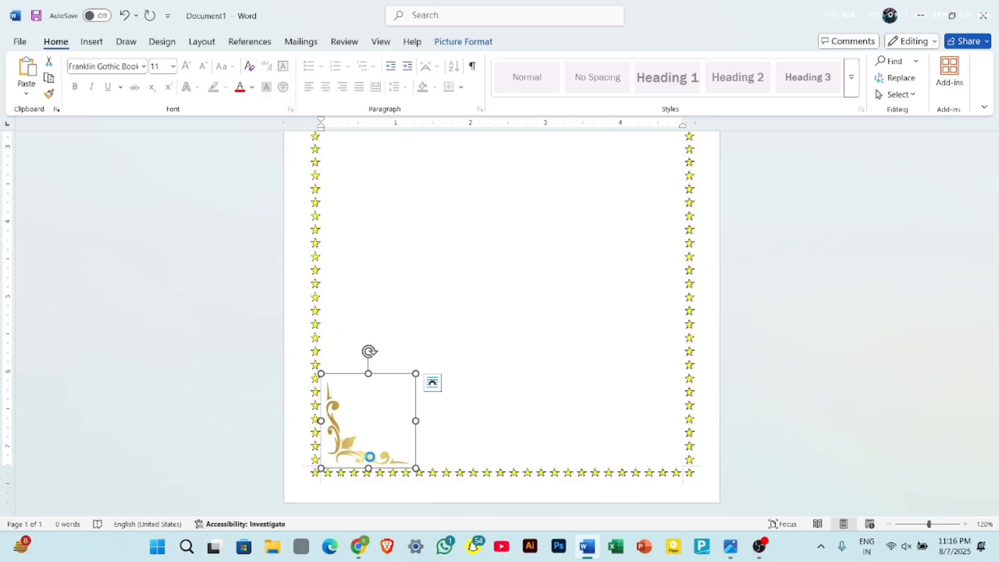
pyautogui.hotkey('ctrl', 'v')
pyautogui.hotkey('ctrl', 'v')
pyautogui.hotkey('ctrl', 'v')
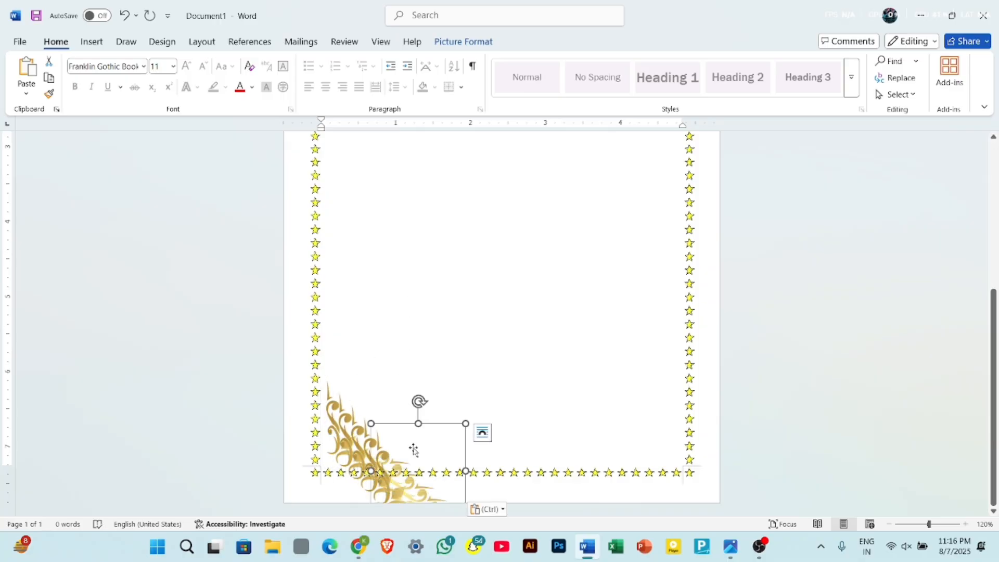
# Spread three of the duplicates across the middle of the page and delete the extra copy overlapping the original corner
pyautogui.moveTo(399, 491); pyautogui.dragTo(528, 290)
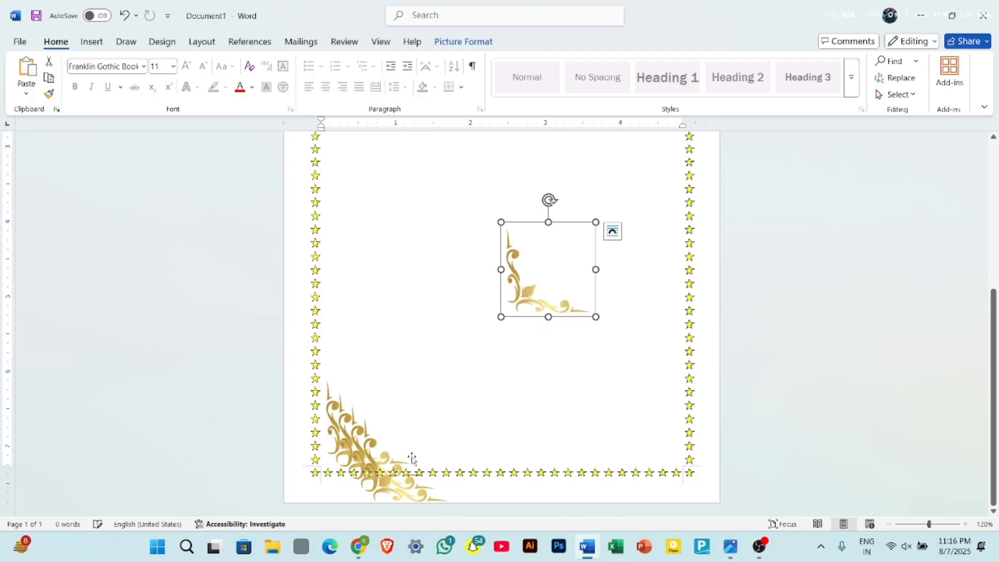
pyautogui.moveTo(390, 487); pyautogui.dragTo(429, 289)
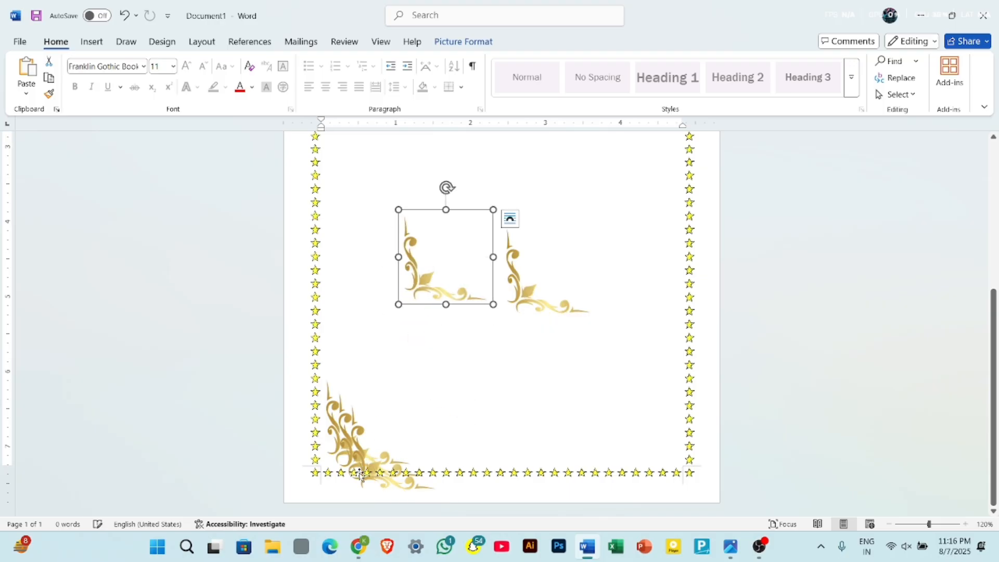
pyautogui.moveTo(359, 473); pyautogui.dragTo(359, 295)
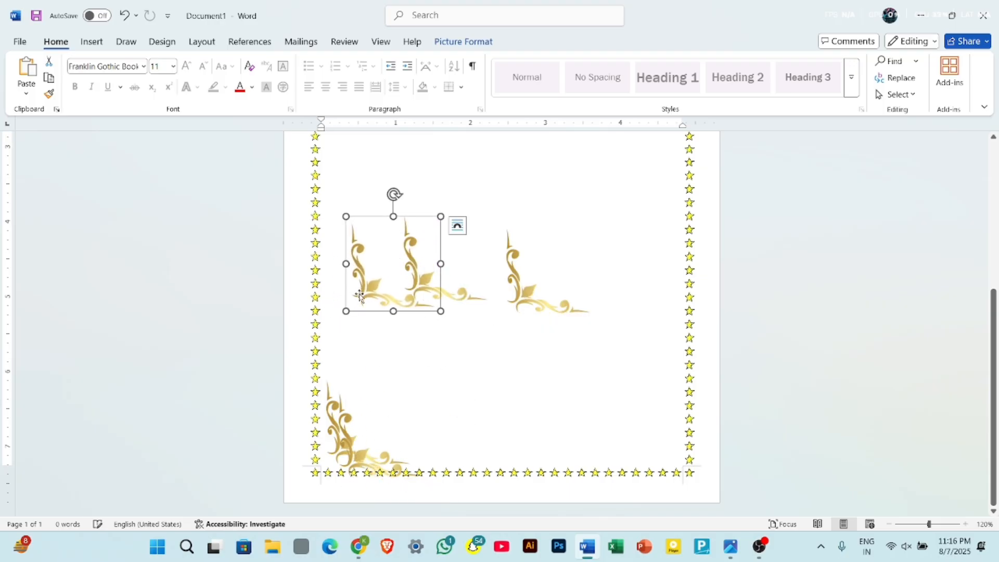
pyautogui.click(348, 458)
pyautogui.press('Delete')
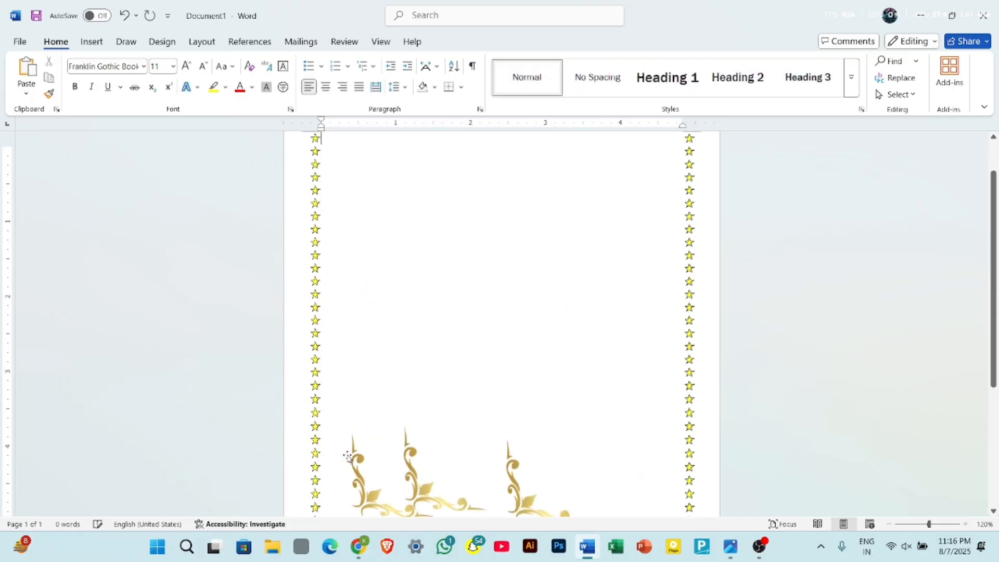
pyautogui.scroll(-4, 348, 458)
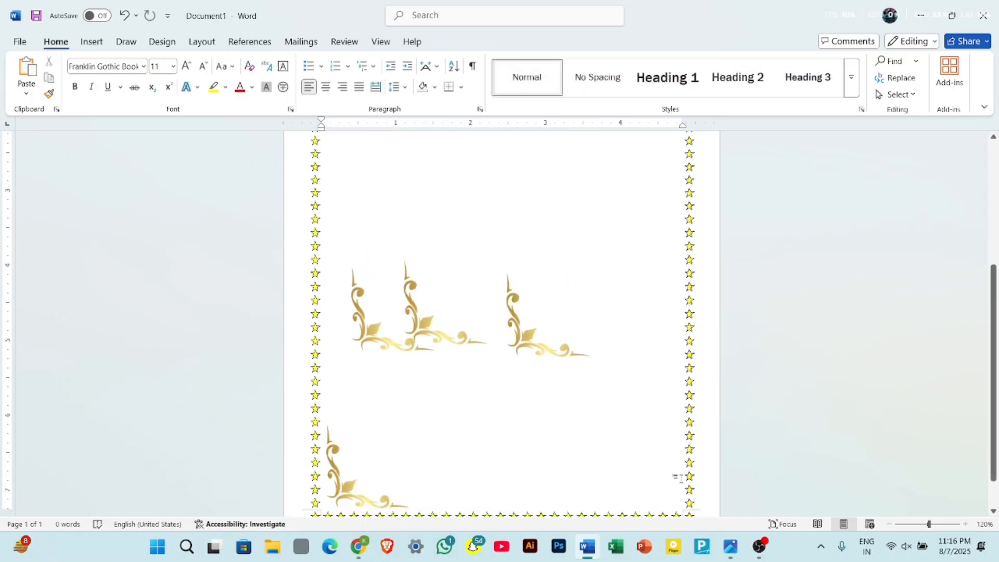
pyautogui.click(540, 351)
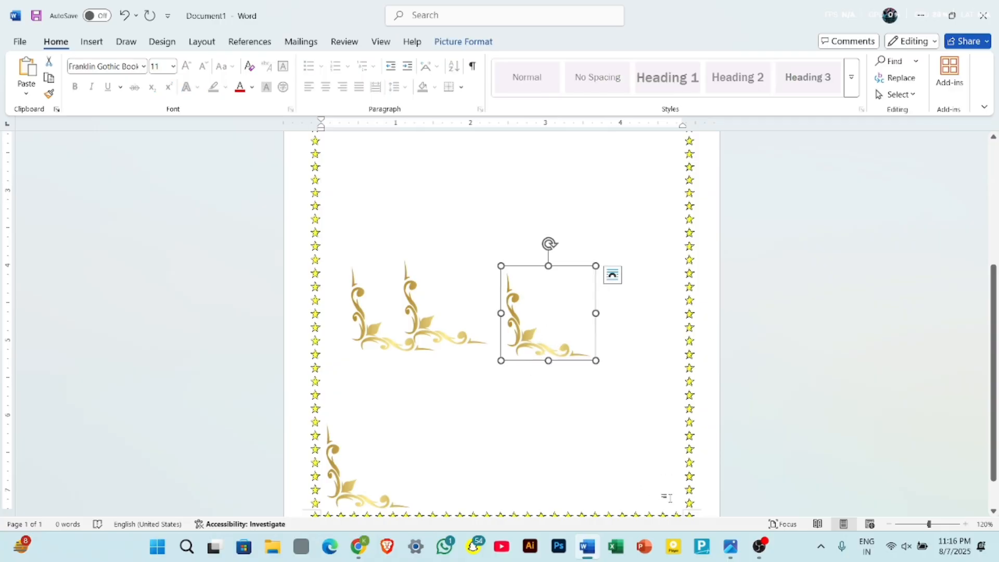
pyautogui.click(473, 45)
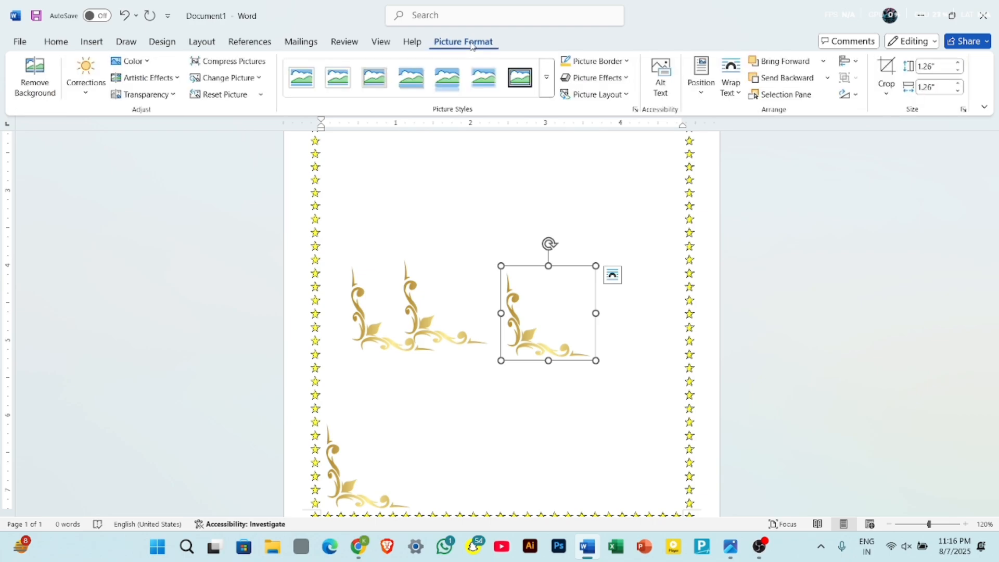
pyautogui.click(558, 160)
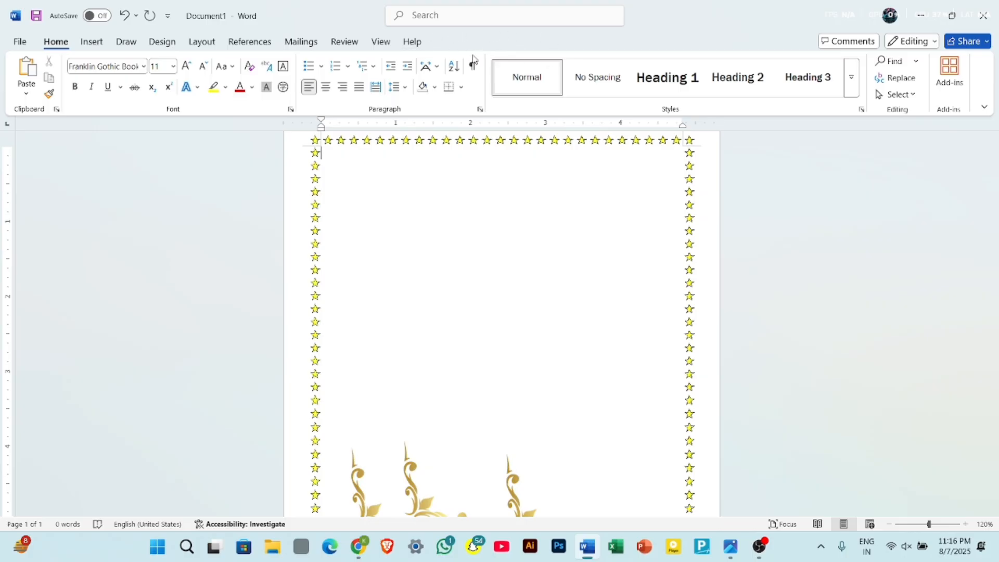
# Flip the rightmost gold corner copy in the middle of the page horizontally
pyautogui.scroll(-2, 489, 271)
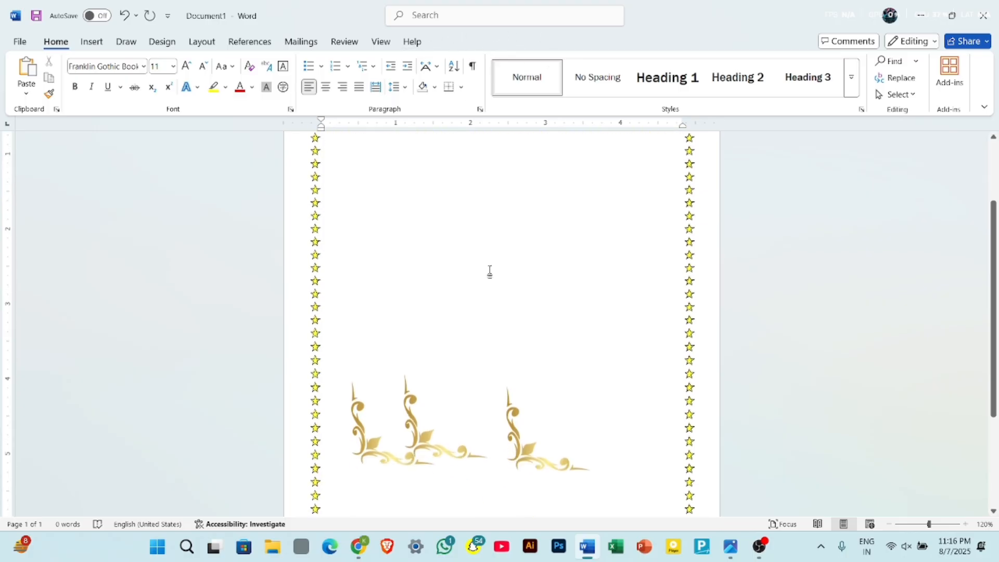
pyautogui.click(519, 446)
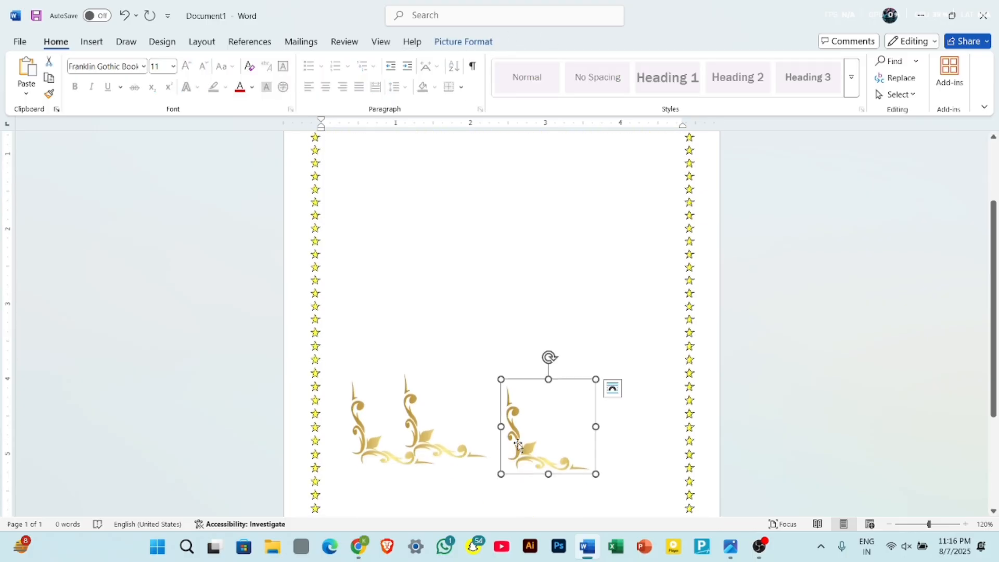
pyautogui.click(465, 42)
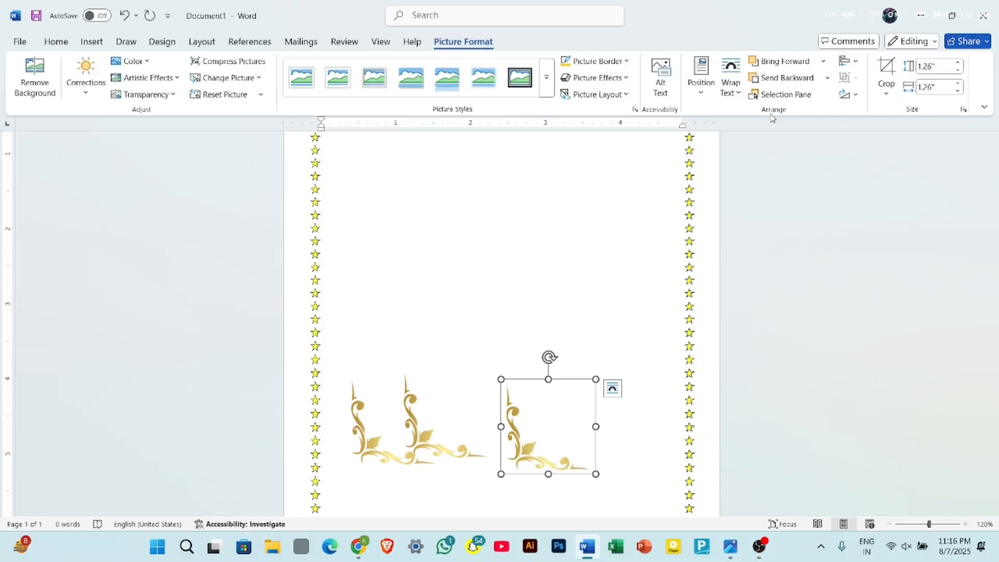
pyautogui.click(856, 95)
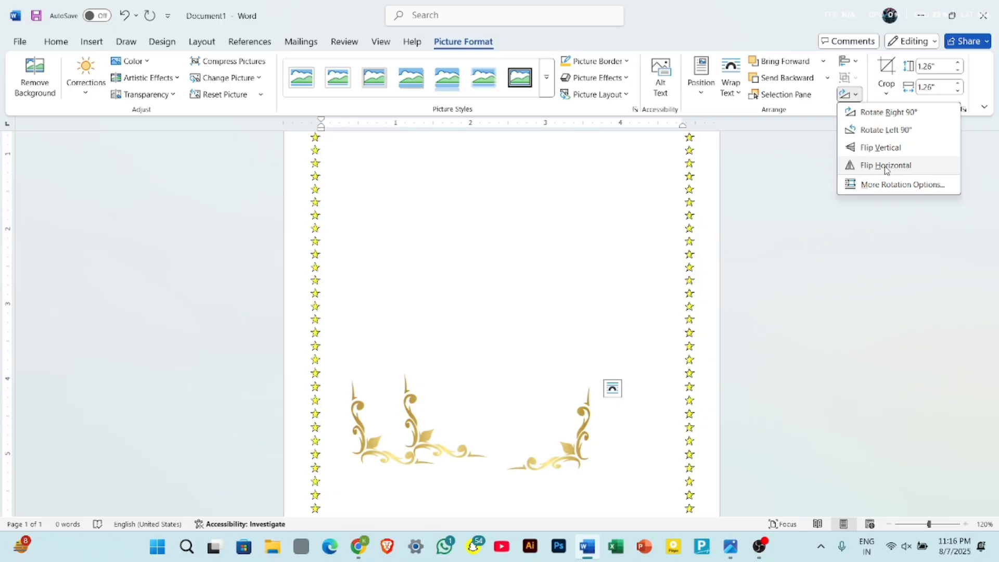
pyautogui.click(887, 169)
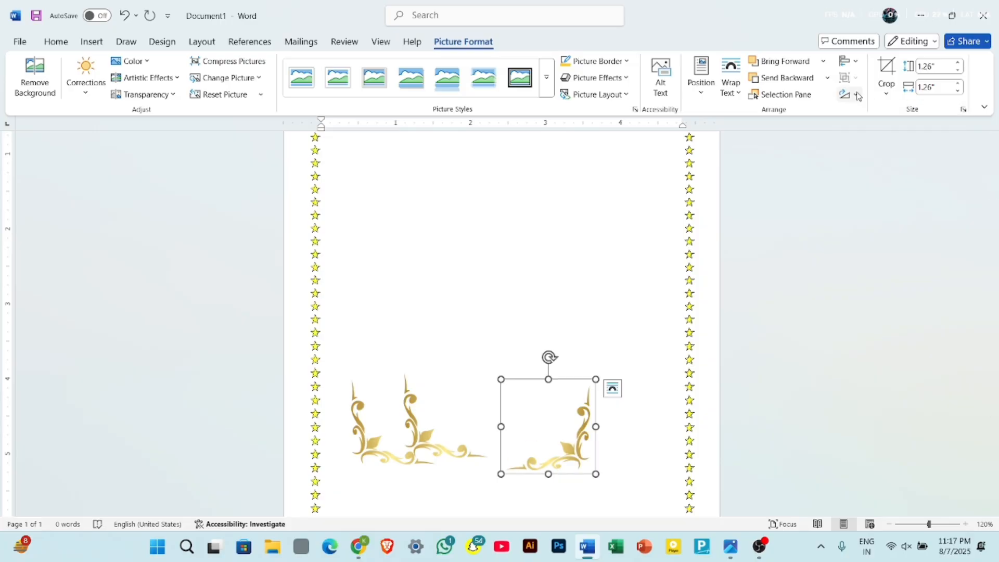
# Flip the rightmost gold corner copy back horizontally and reapply the horizontal flip
pyautogui.click(857, 95)
pyautogui.click(886, 171)
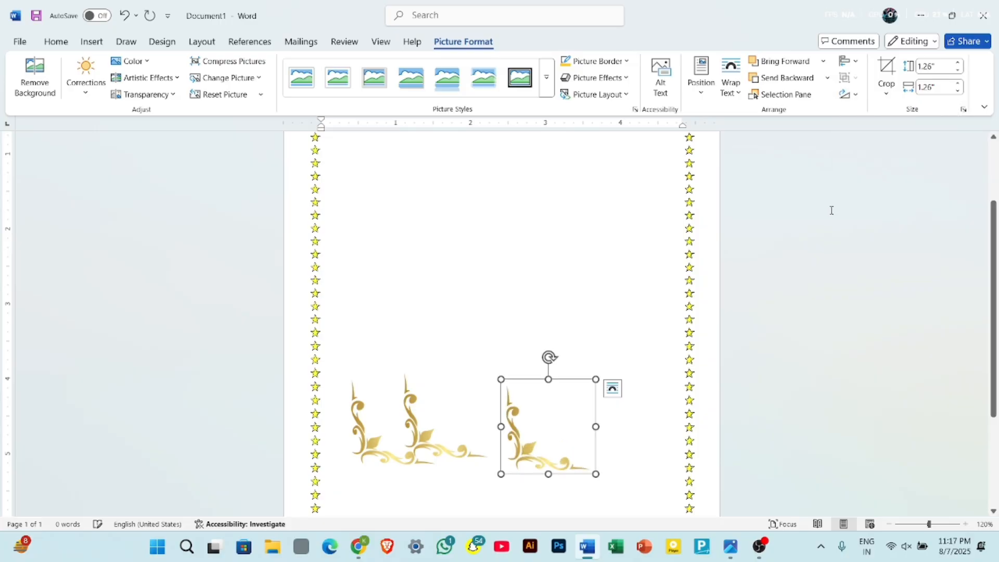
pyautogui.click(849, 94)
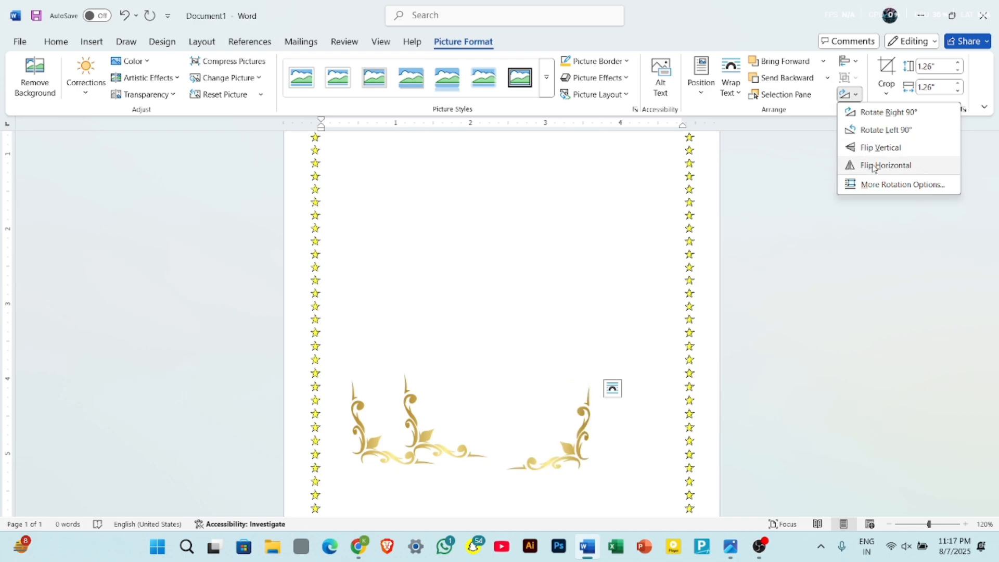
pyautogui.click(875, 166)
# Move the horizontally flipped corner picture into the page's bottom-right corner, just inside the star border
pyautogui.scroll(-5, 740, 339)
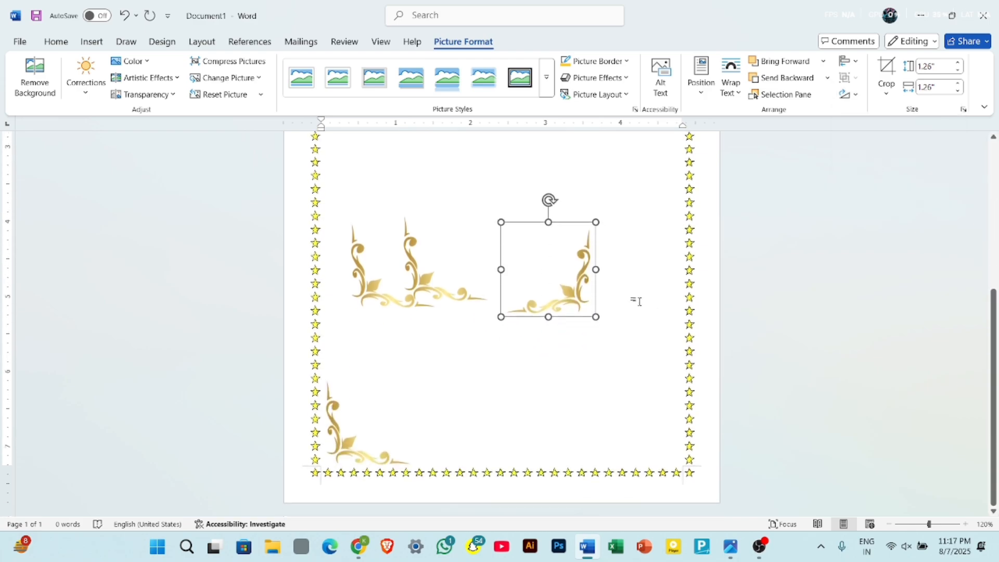
pyautogui.moveTo(577, 306); pyautogui.dragTo(667, 455)
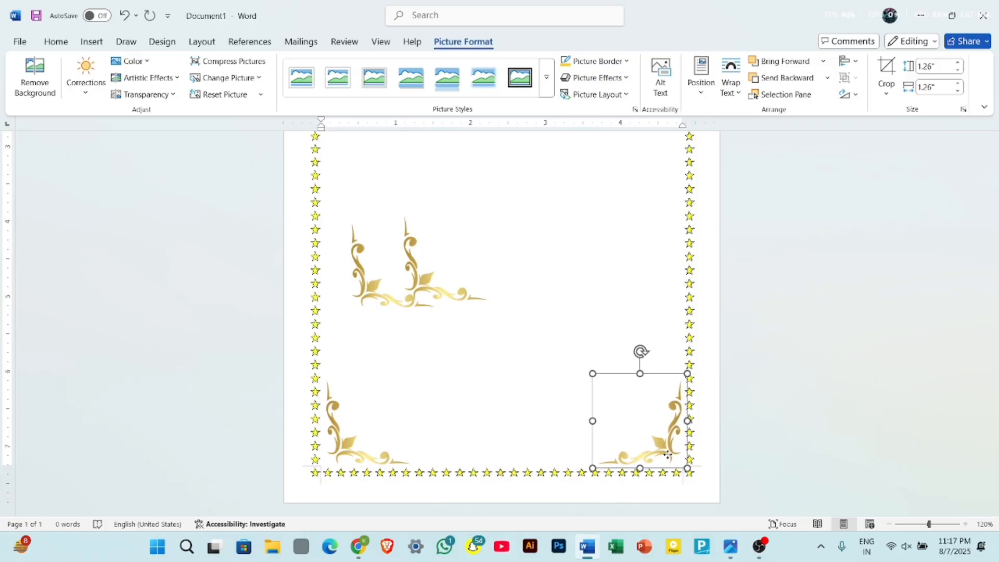
pyautogui.scroll(3, 615, 310)
pyautogui.click(615, 309)
pyautogui.scroll(6, 615, 310)
pyautogui.scroll(-9, 616, 309)
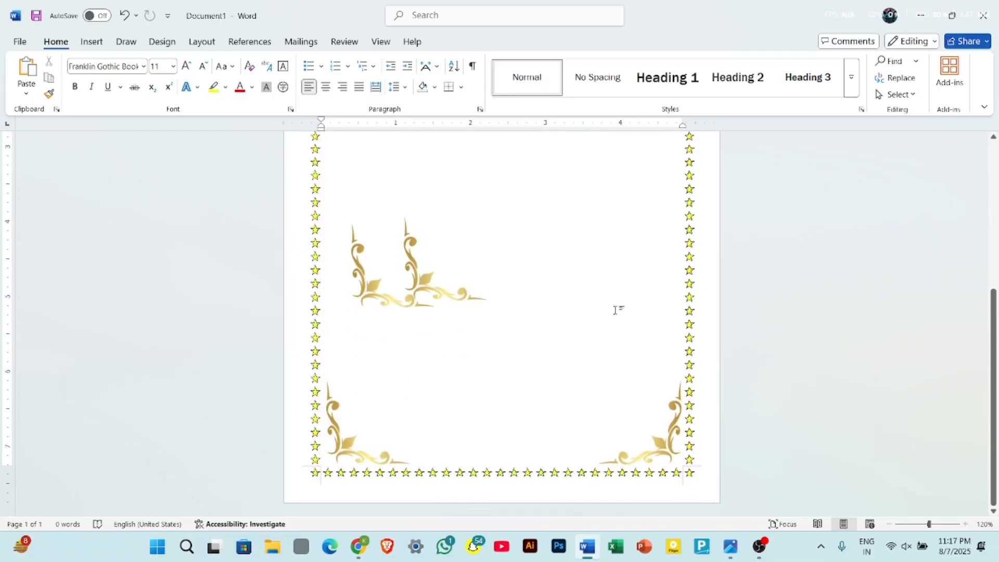
# Flip the left one of the two remaining gold corner copies vertically
pyautogui.click(362, 289)
pyautogui.scroll(6, 363, 288)
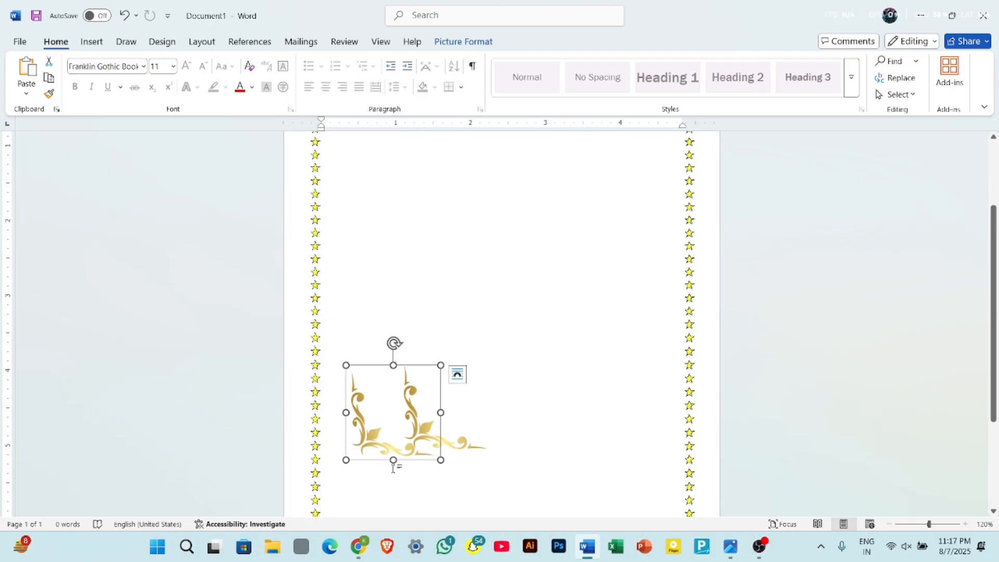
pyautogui.scroll(-6, 392, 461)
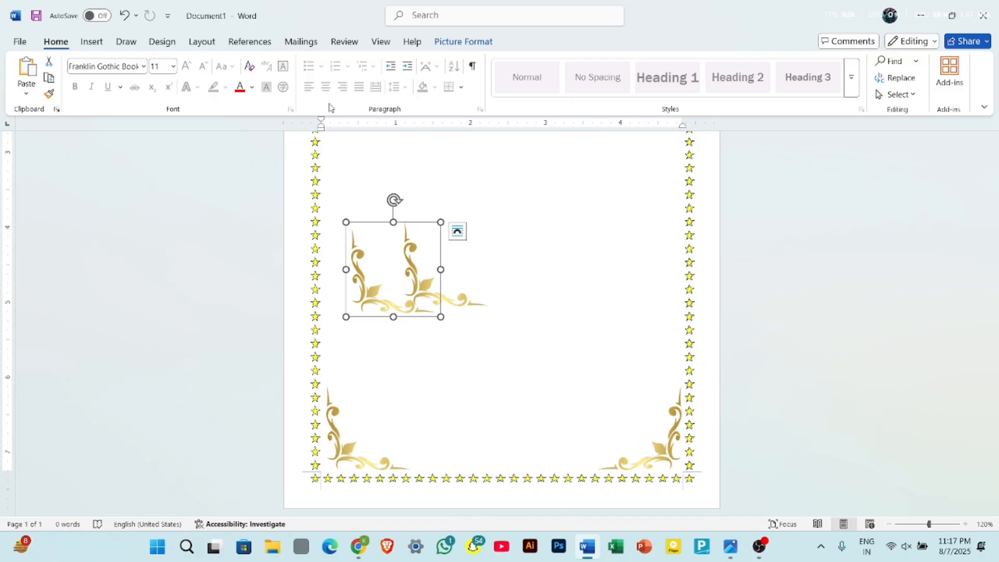
pyautogui.click(449, 38)
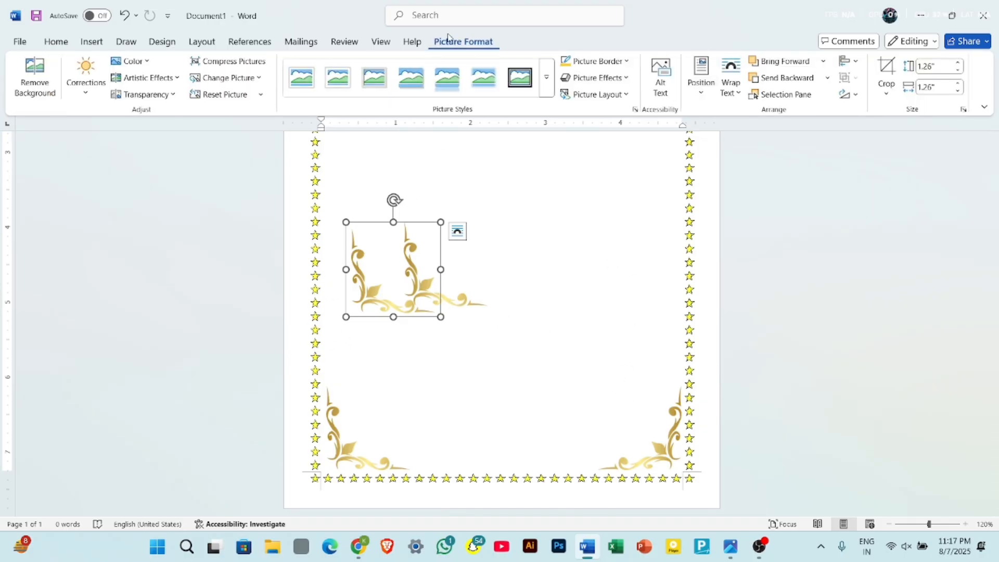
pyautogui.click(855, 95)
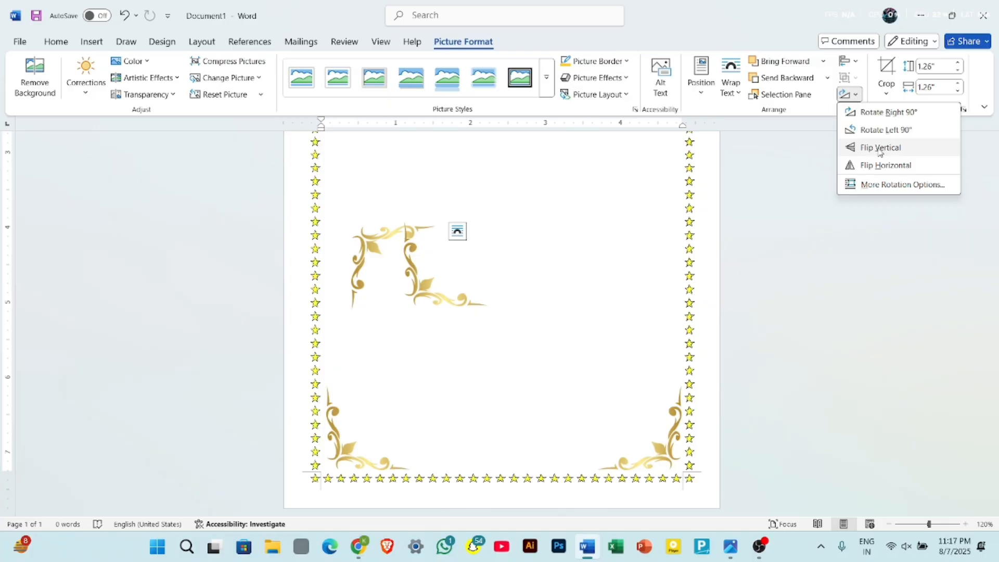
pyautogui.click(880, 148)
# Move the vertically flipped corner picture into the page's top-left corner, just inside the star border
pyautogui.scroll(4, 658, 238)
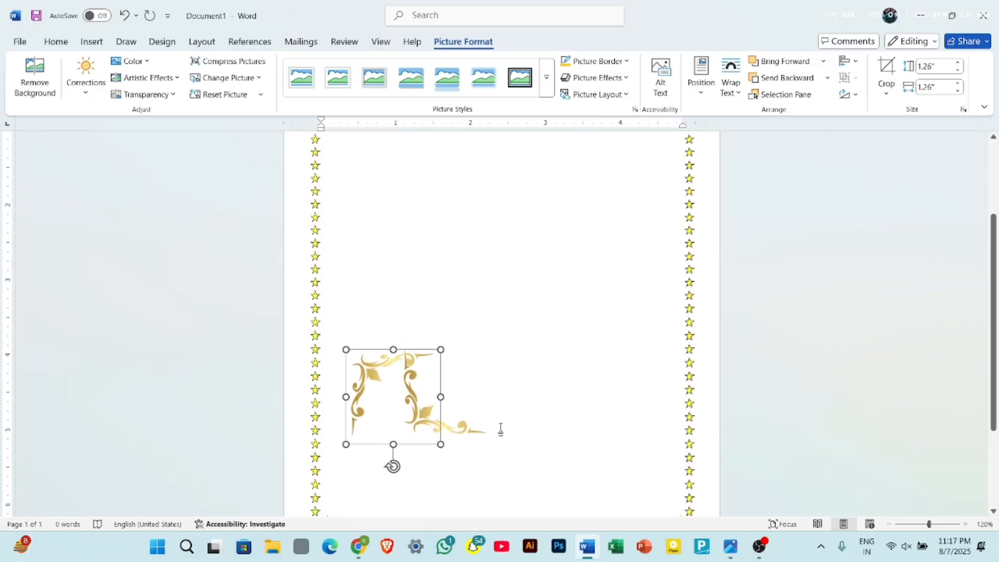
pyautogui.moveTo(363, 389); pyautogui.dragTo(356, 230)
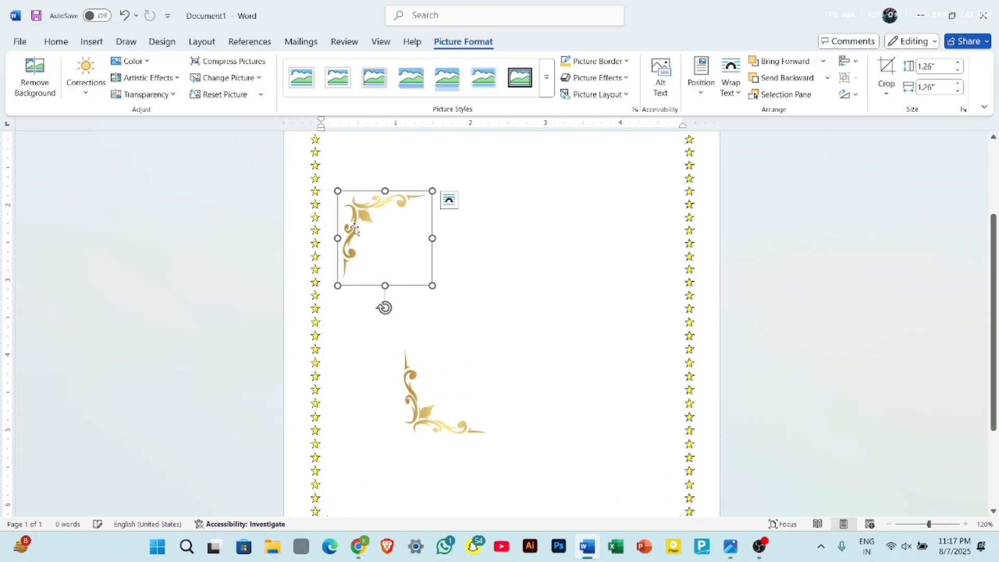
pyautogui.scroll(4, 356, 230)
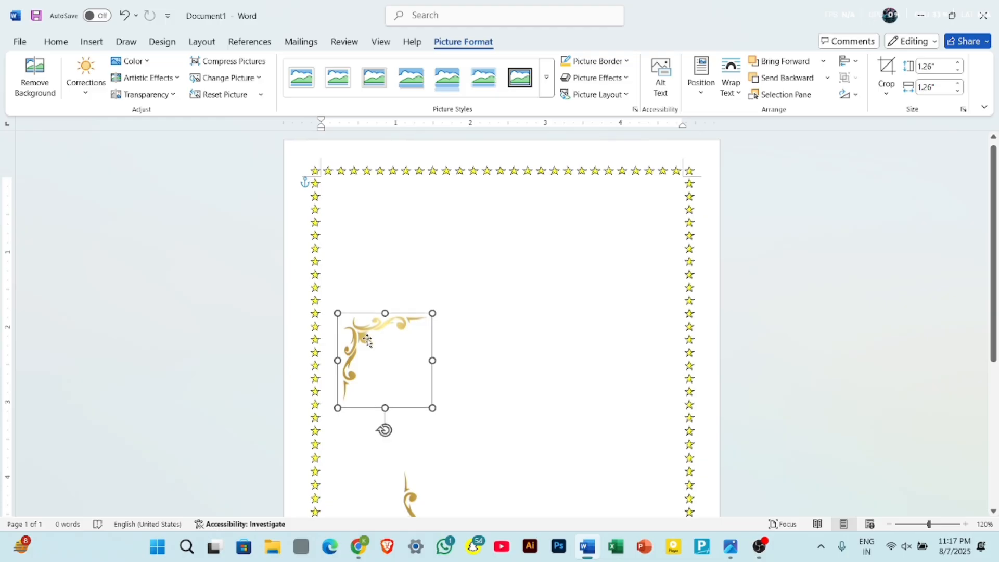
pyautogui.moveTo(367, 339); pyautogui.dragTo(346, 201)
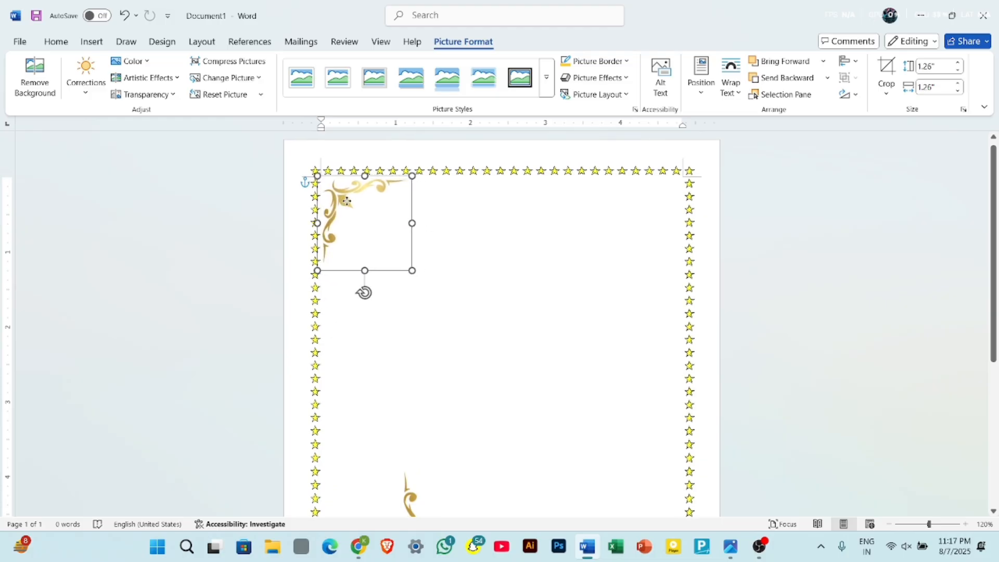
pyautogui.click(468, 301)
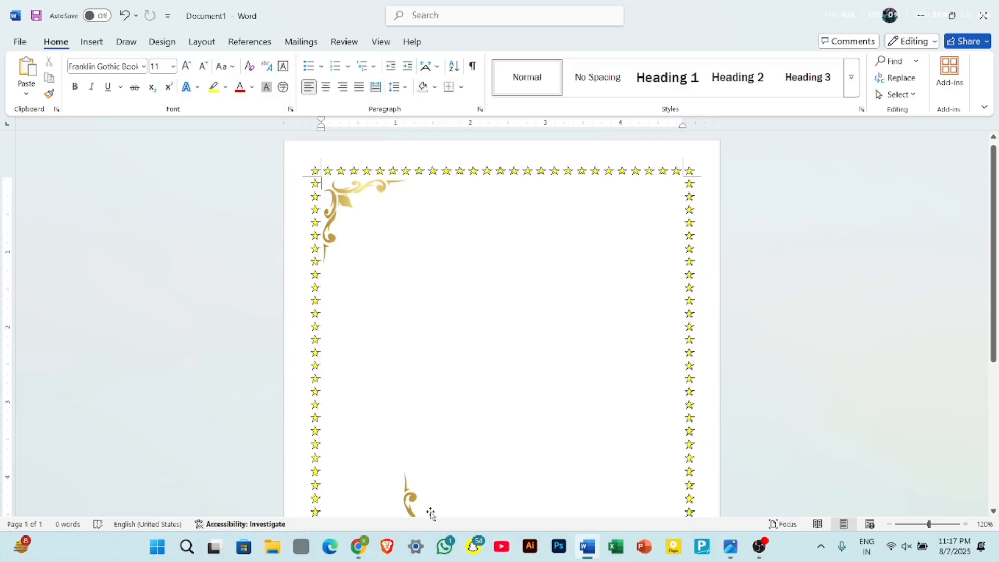
# Bring the last gold corner copy to the upper middle of the page and flip it both horizontally and vertically
pyautogui.click(410, 502)
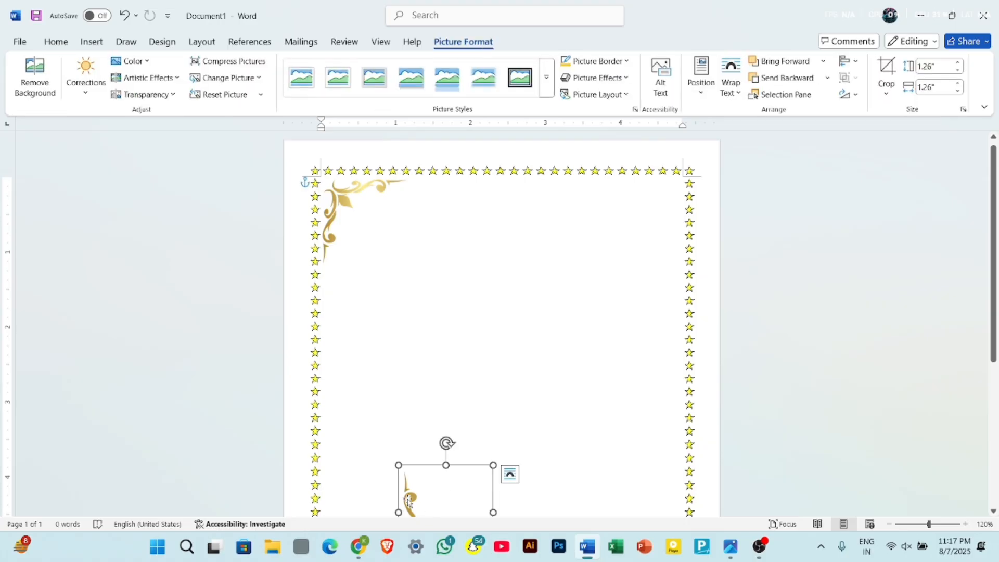
pyautogui.moveTo(410, 502); pyautogui.dragTo(438, 307)
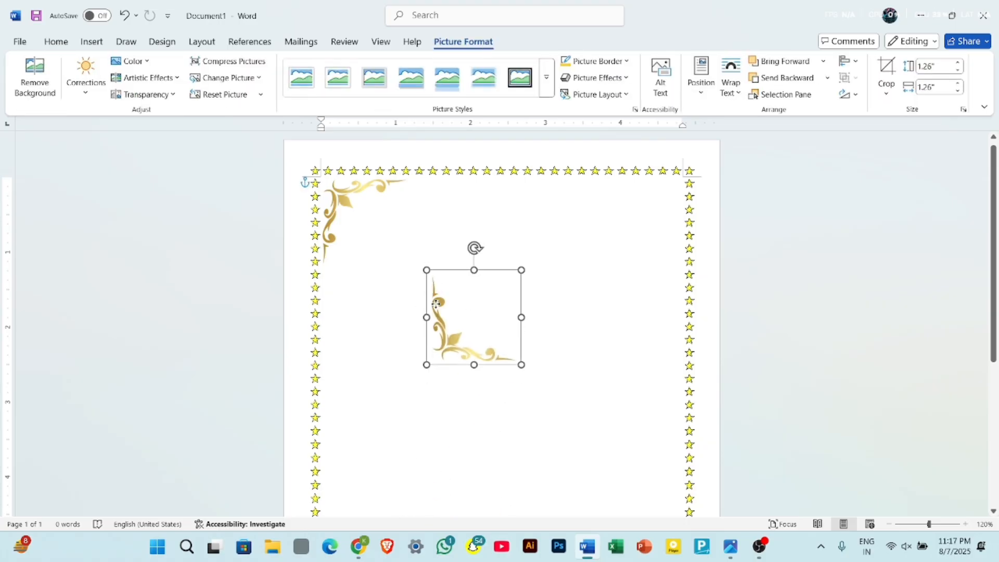
pyautogui.click(856, 95)
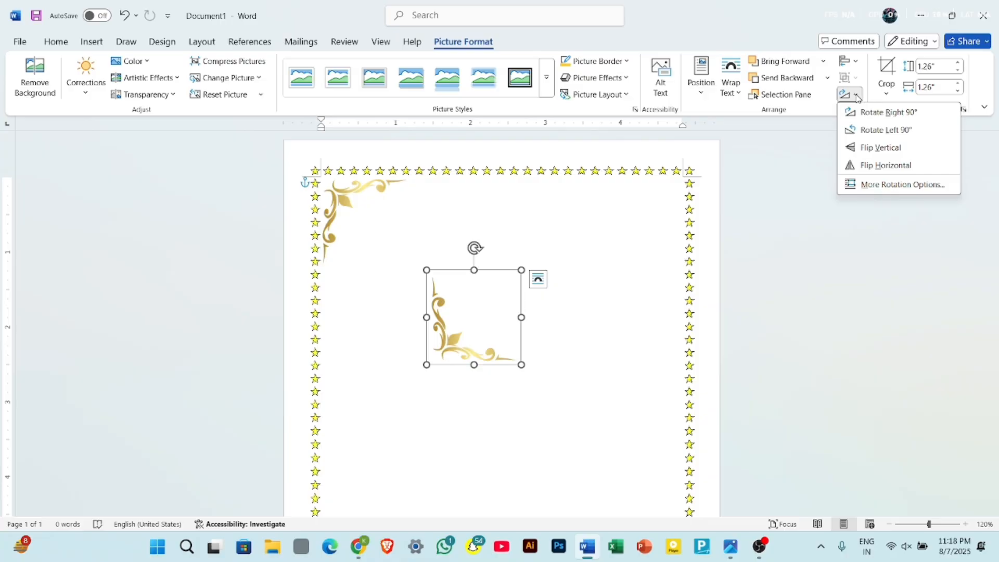
pyautogui.click(886, 166)
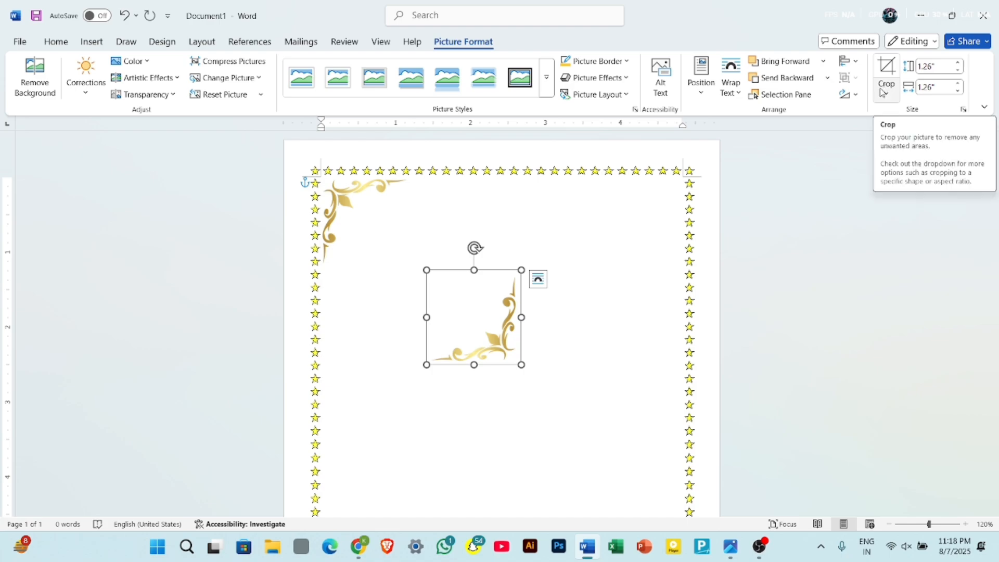
pyautogui.click(843, 94)
pyautogui.click(884, 146)
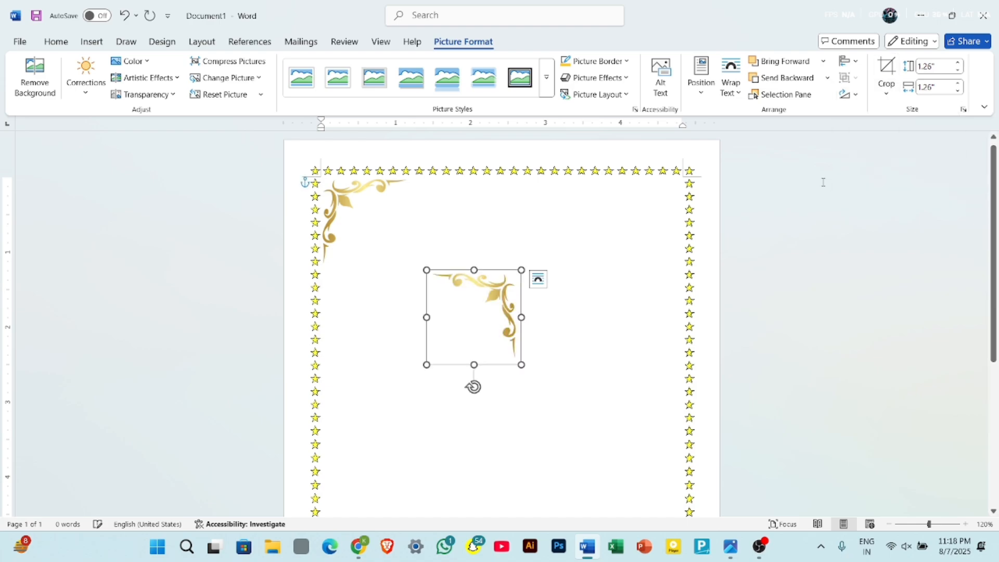
# Move the last flipped copy into the page's top-right corner inside the star border and check the whole page
pyautogui.moveTo(506, 312); pyautogui.dragTo(670, 219)
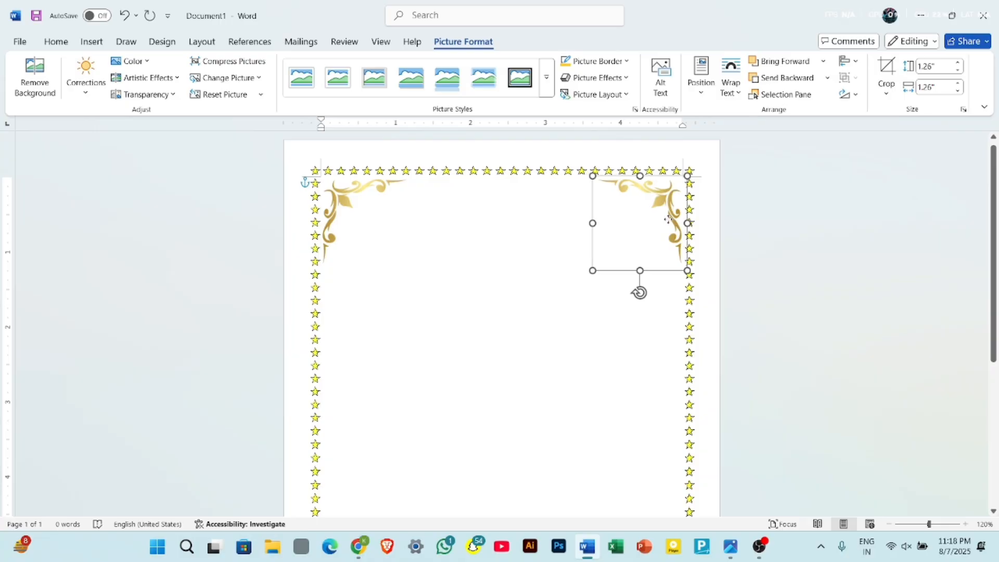
pyautogui.click(540, 307)
pyautogui.scroll(-3, 539, 307)
pyautogui.keyDown('ctrl'); pyautogui.scroll(-5, 540, 308); pyautogui.keyUp('ctrl')
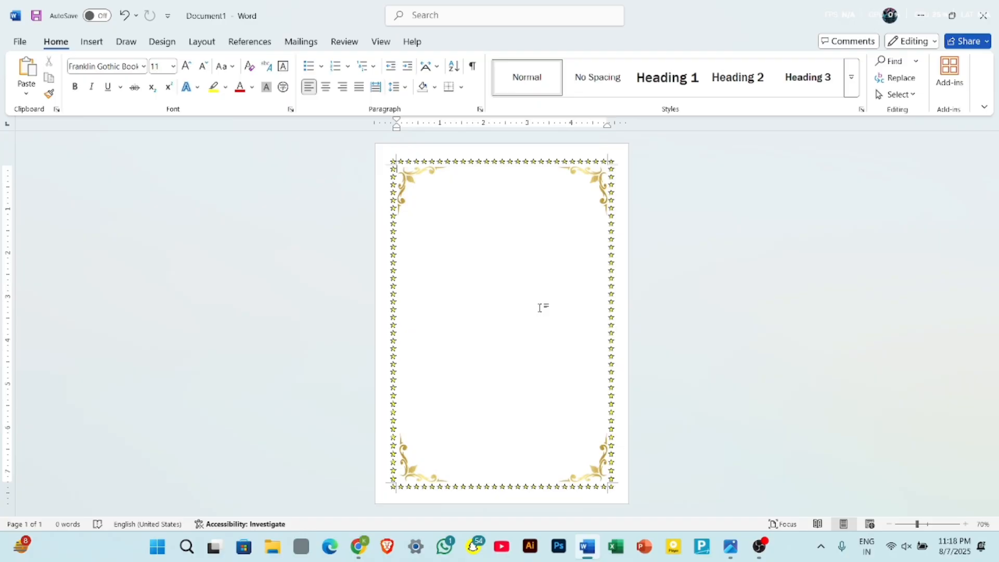
# Draw a circle about 1.9" in diameter with the Oval shape and center it between the two top corner ornaments
pyautogui.scroll(7, 539, 308)
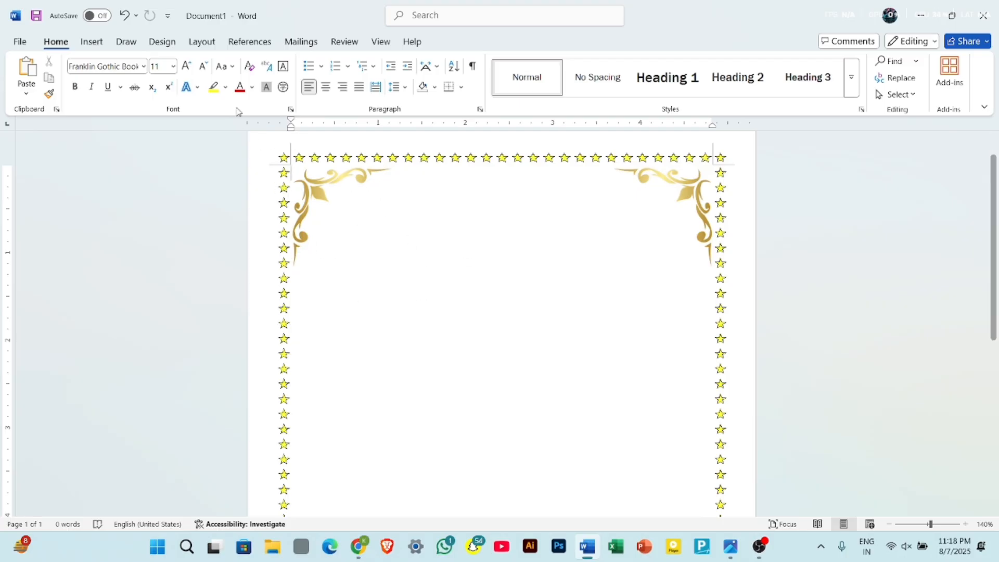
pyautogui.click(102, 46)
pyautogui.click(187, 90)
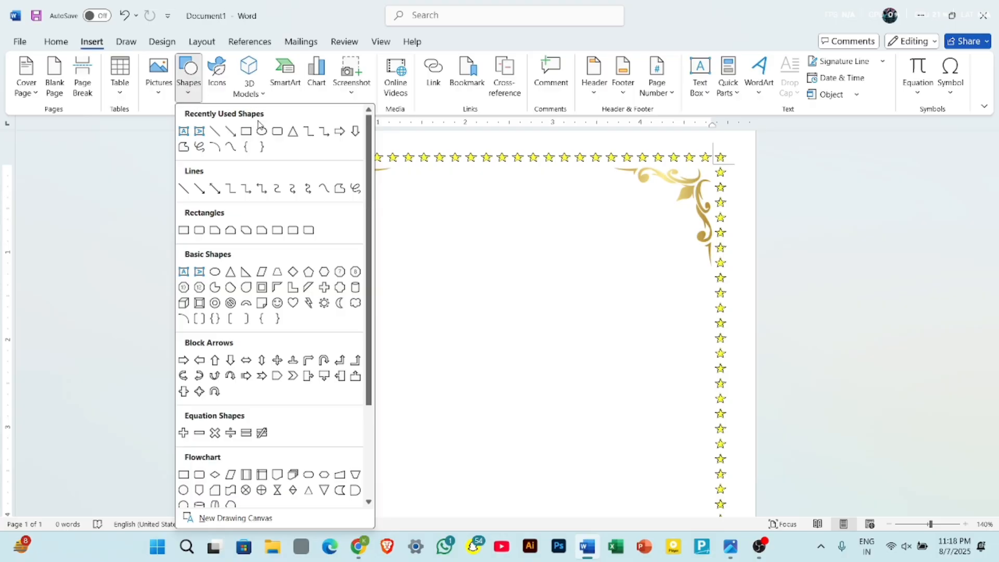
pyautogui.click(263, 132)
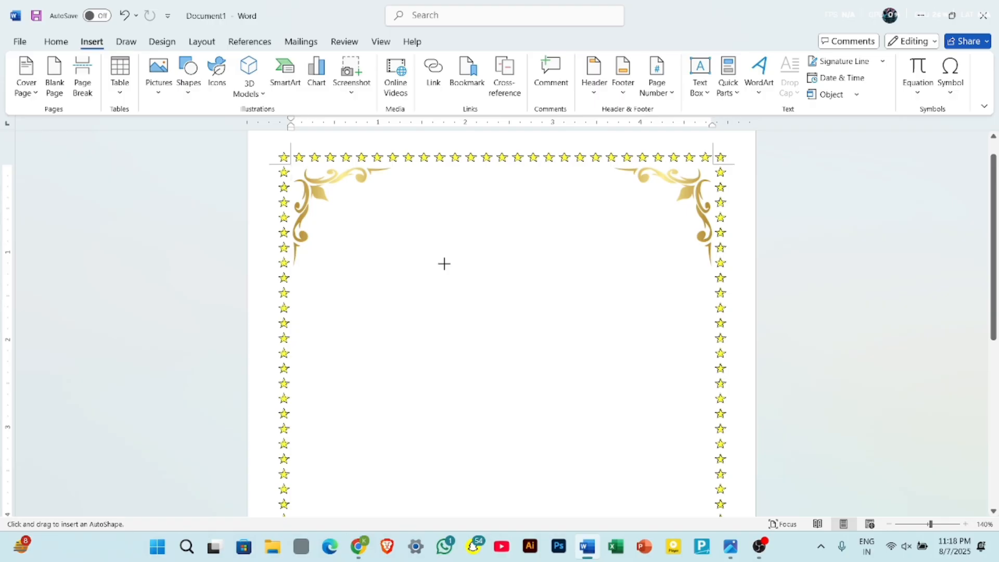
pyautogui.moveTo(441, 261); pyautogui.dragTo(609, 398)
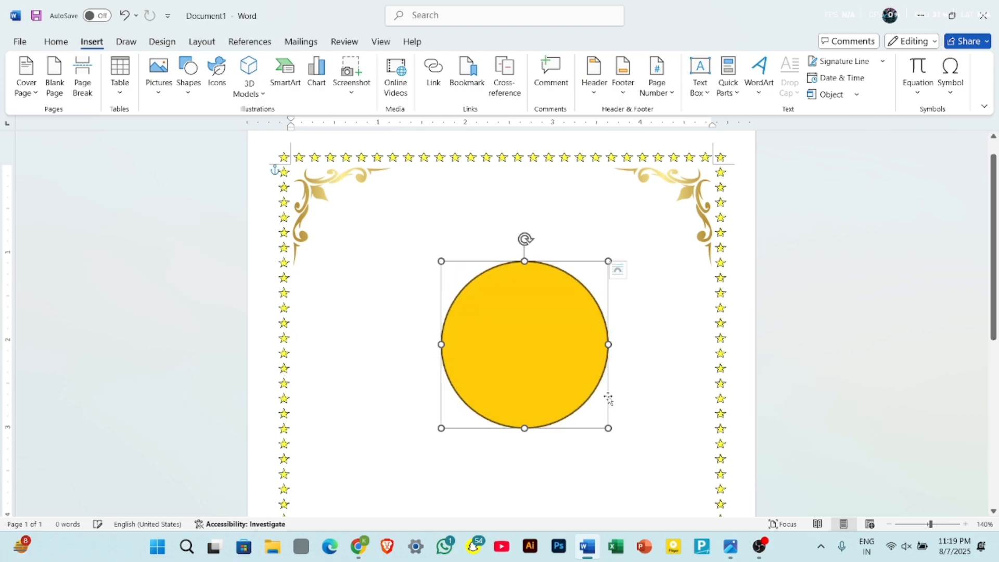
pyautogui.moveTo(525, 354); pyautogui.dragTo(499, 305)
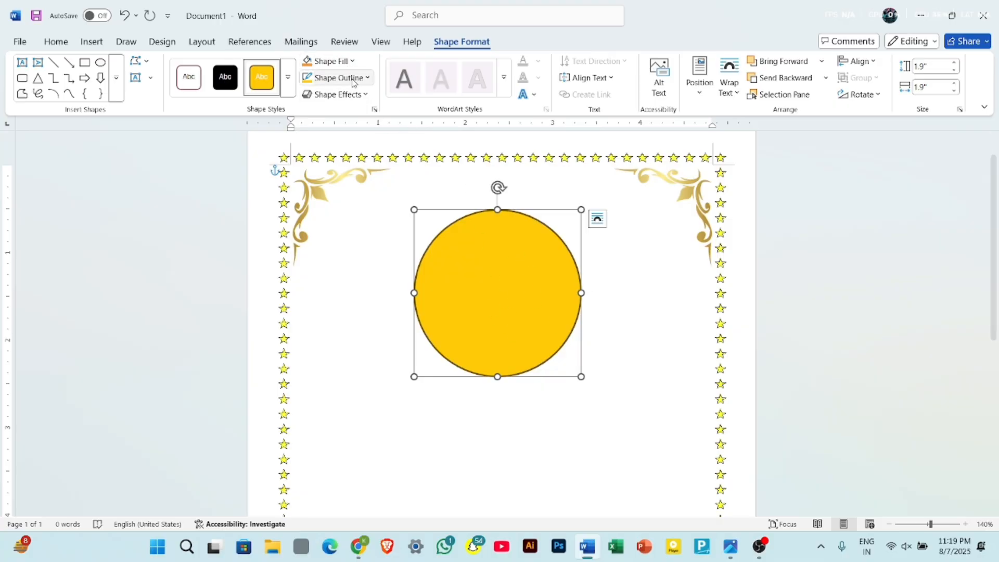
# Fill the circle with the CompuGyan Academy logo picture from Local Disk (B:) and move the circle slightly lower
pyautogui.click(332, 62)
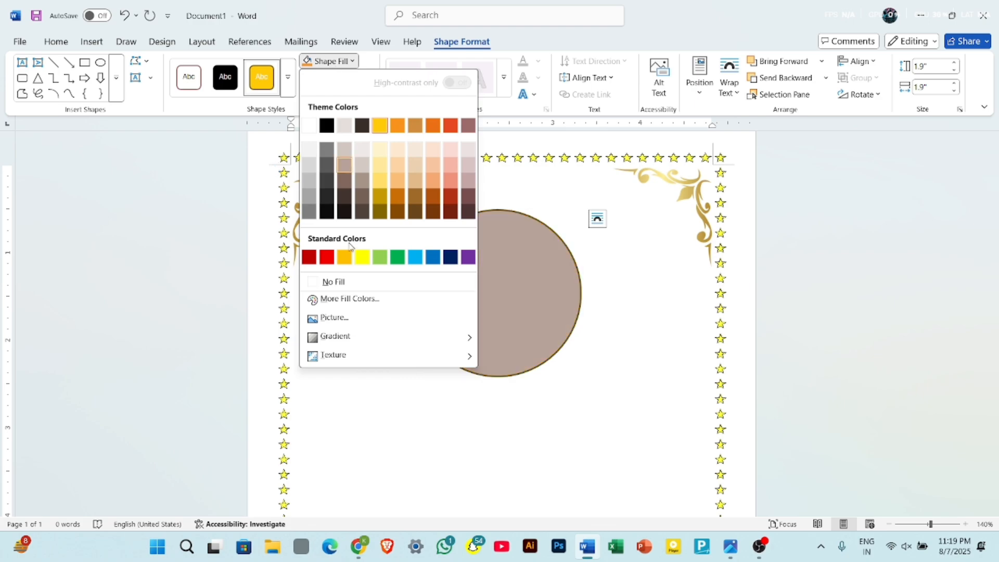
pyautogui.click(352, 321)
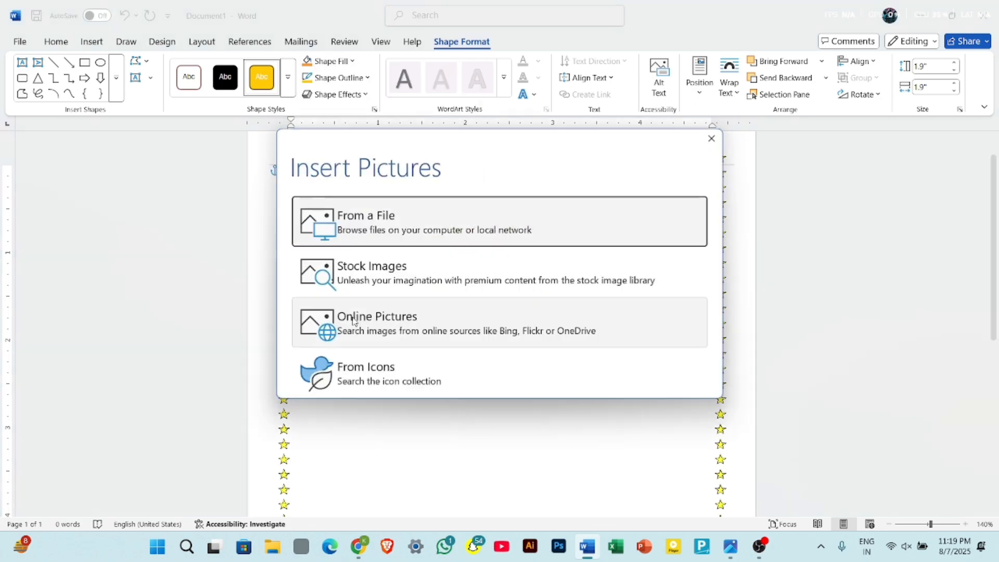
pyautogui.click(415, 226)
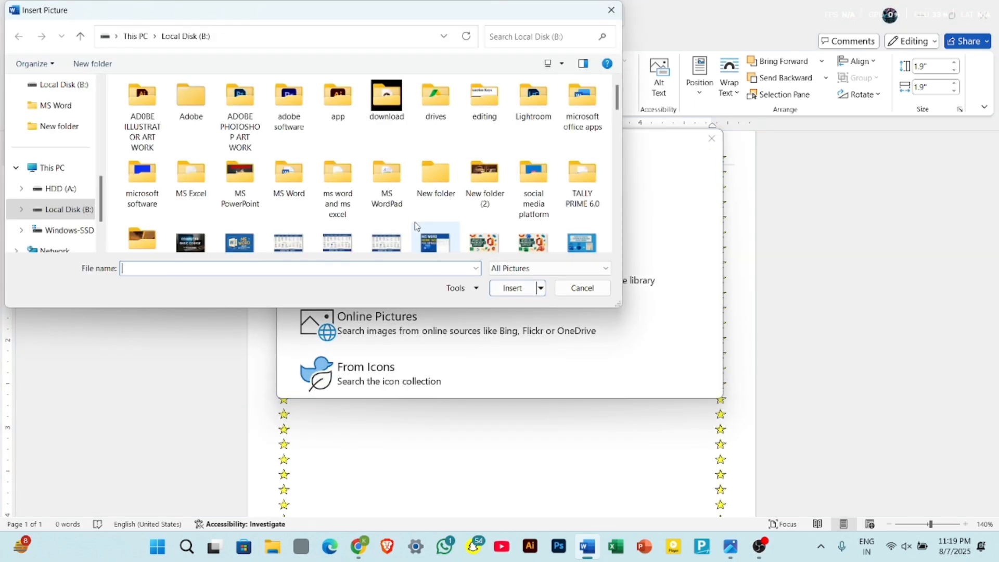
pyautogui.scroll(-10, 401, 192)
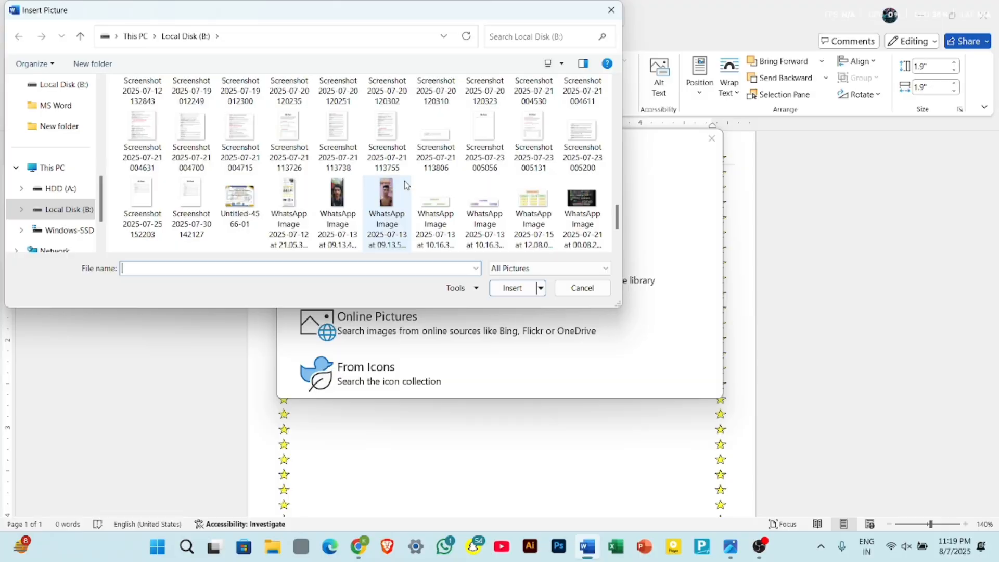
pyautogui.scroll(-1, 400, 190)
pyautogui.click(354, 196)
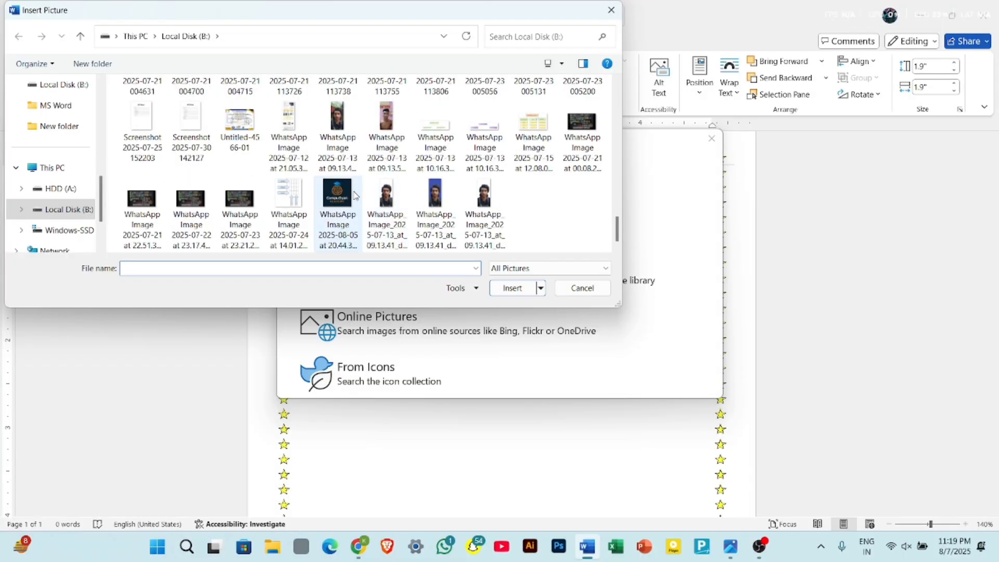
pyautogui.click(523, 290)
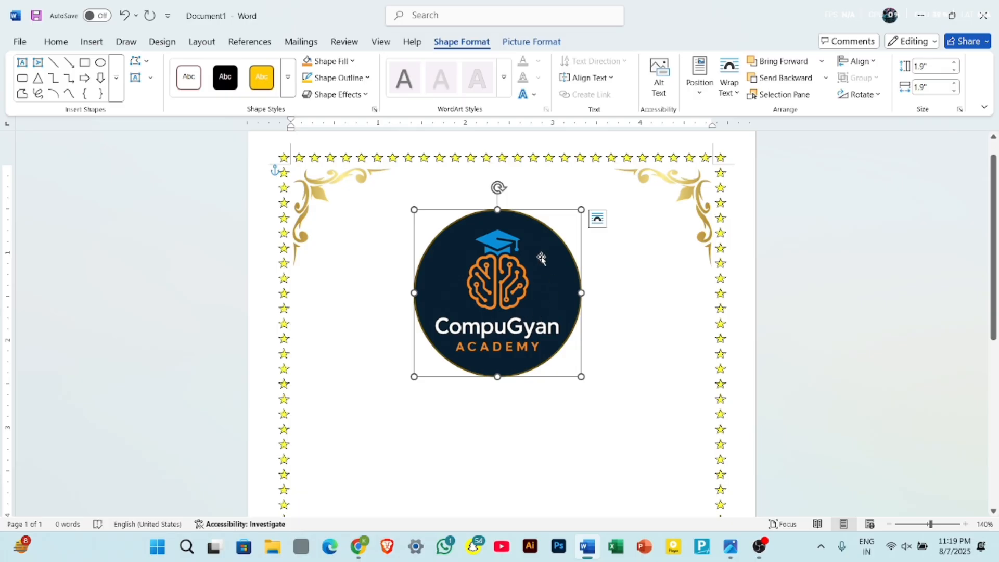
pyautogui.moveTo(522, 281); pyautogui.dragTo(522, 300)
pyautogui.scroll(-1, 522, 300)
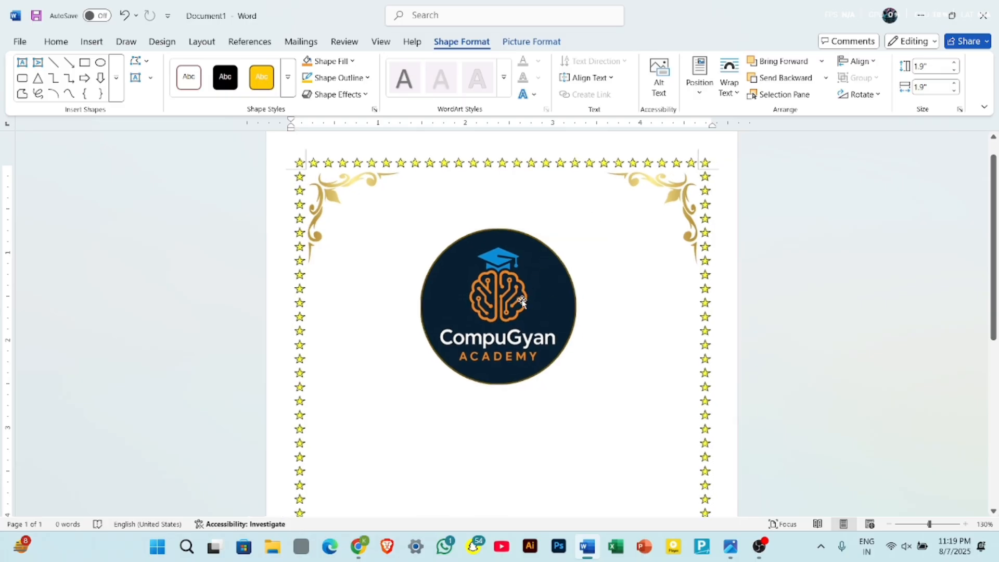
# Deselect the logo circle and open the WordArt style choices for a page heading
pyautogui.click(642, 307)
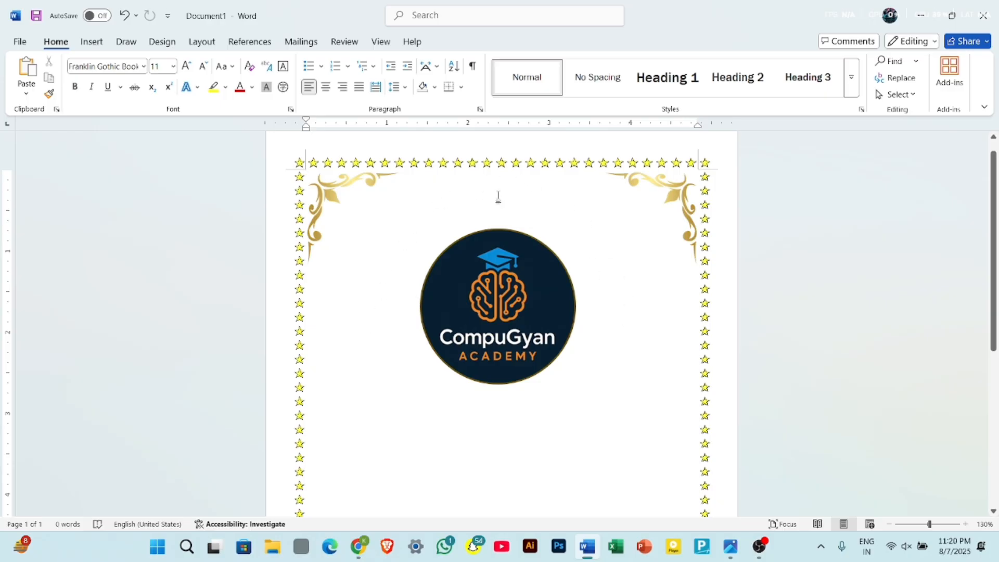
pyautogui.click(97, 44)
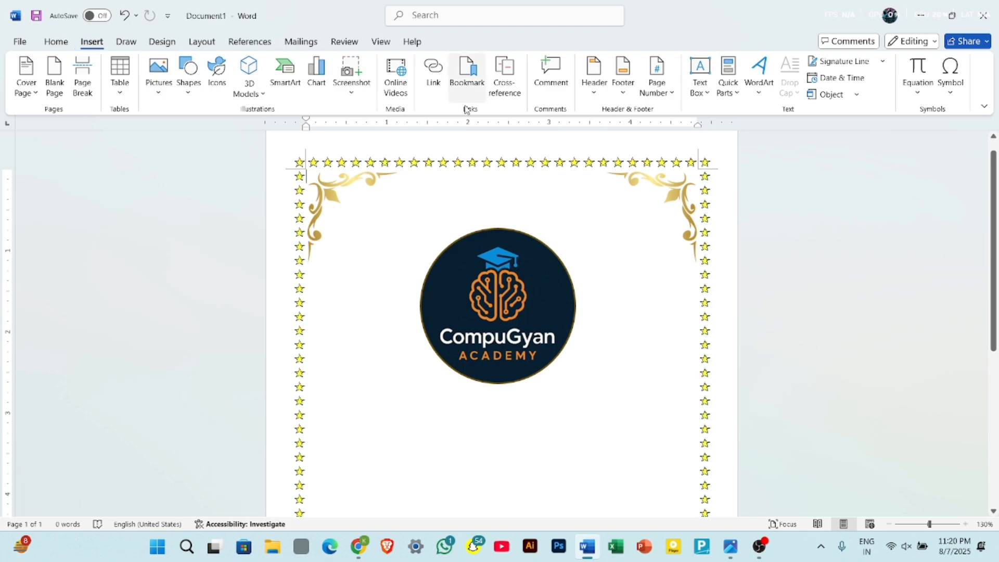
pyautogui.click(759, 73)
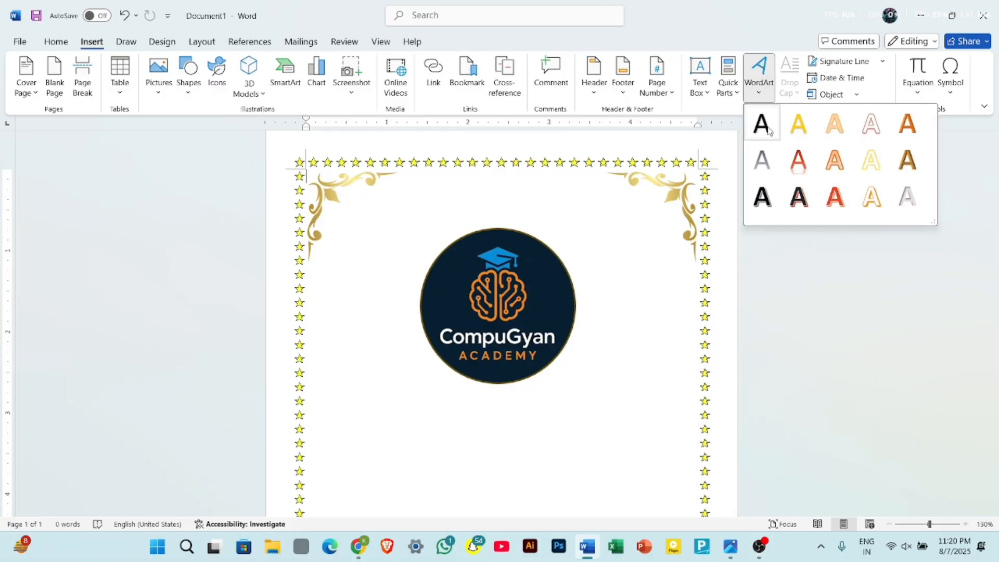
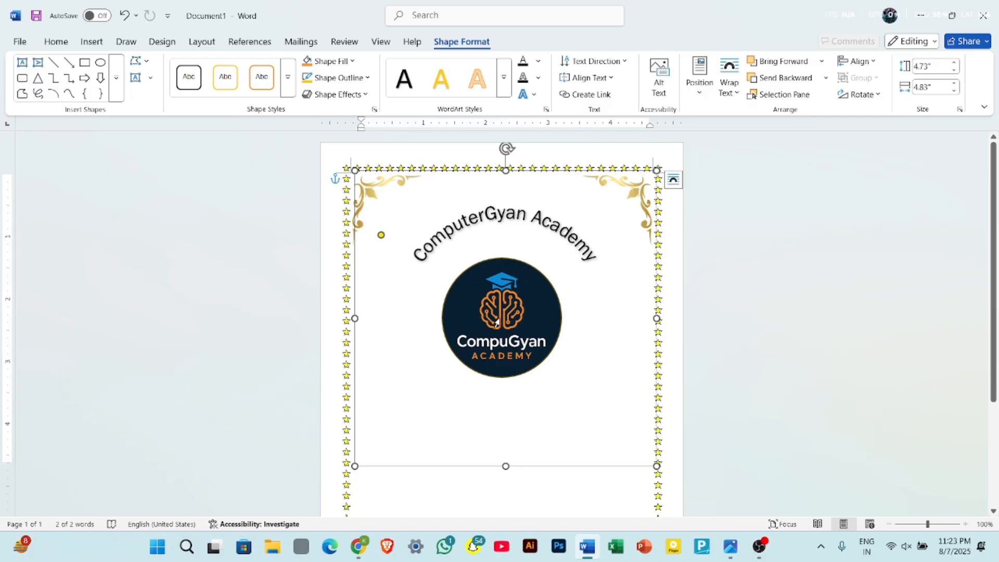
# Make the "ComputerGyan" part of the arched WordArt heading bold and underlined
pyautogui.doubleClick(496, 321)
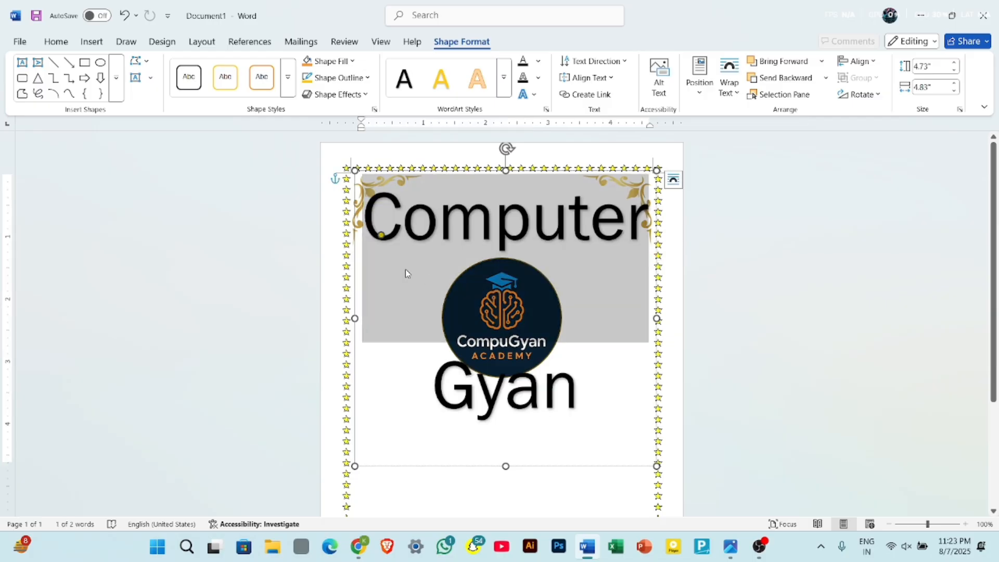
pyautogui.click(459, 151)
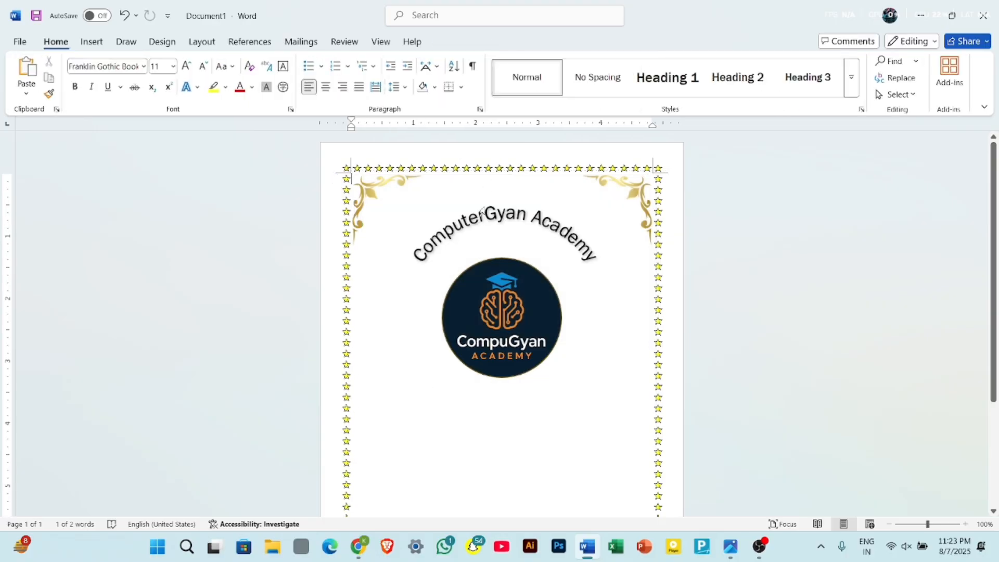
pyautogui.doubleClick(414, 257)
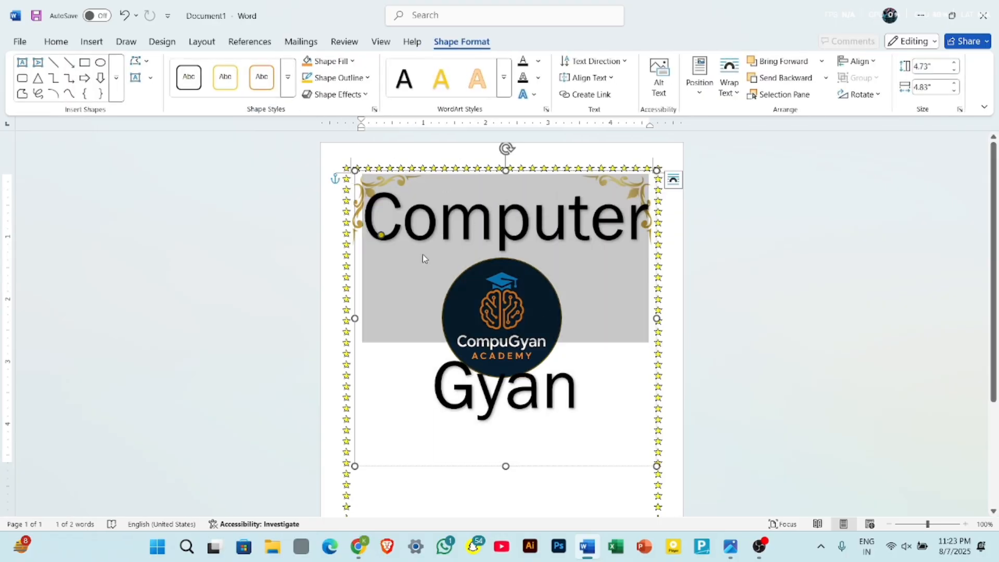
pyautogui.click(446, 233)
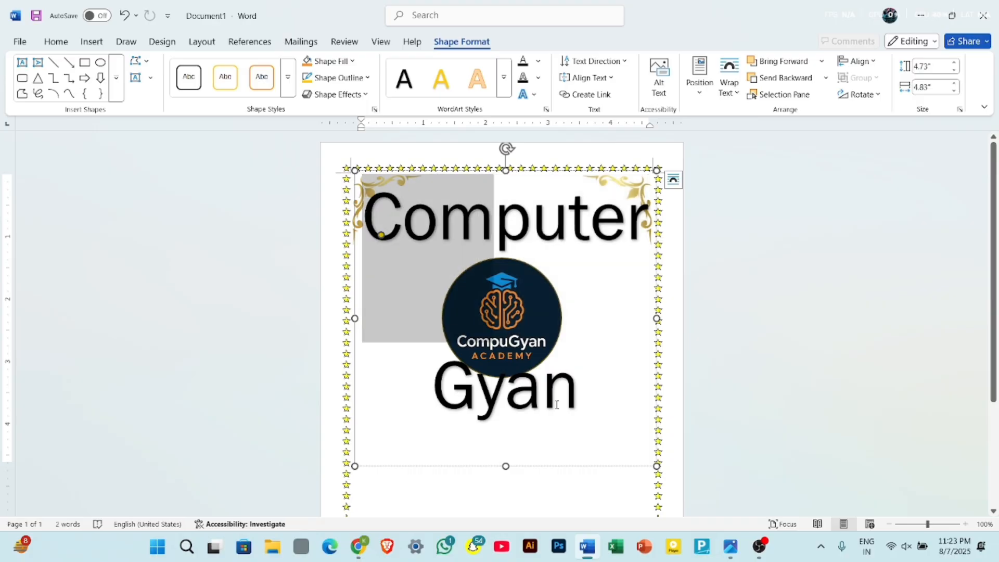
pyautogui.moveTo(556, 404); pyautogui.dragTo(579, 408)
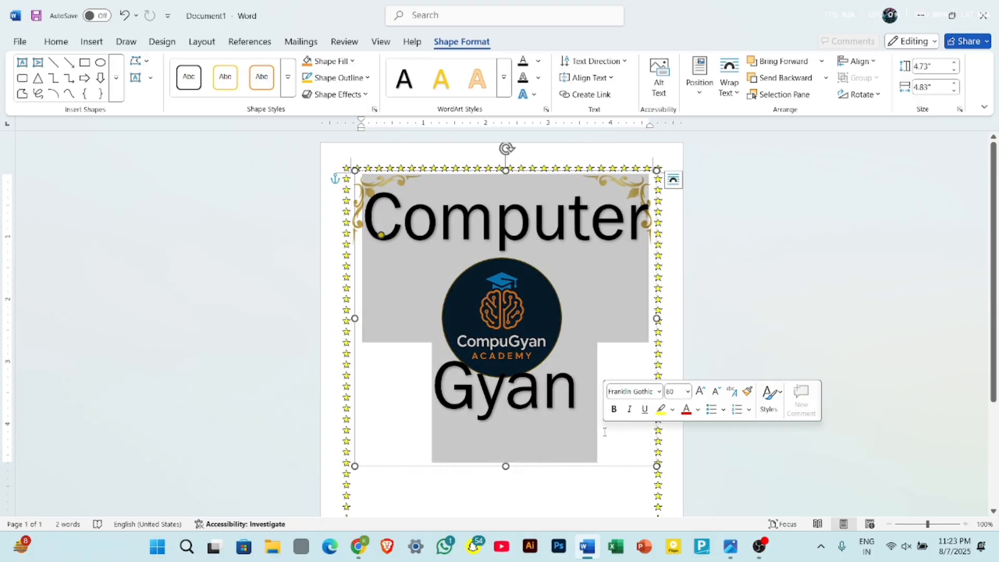
pyautogui.click(56, 42)
pyautogui.click(75, 89)
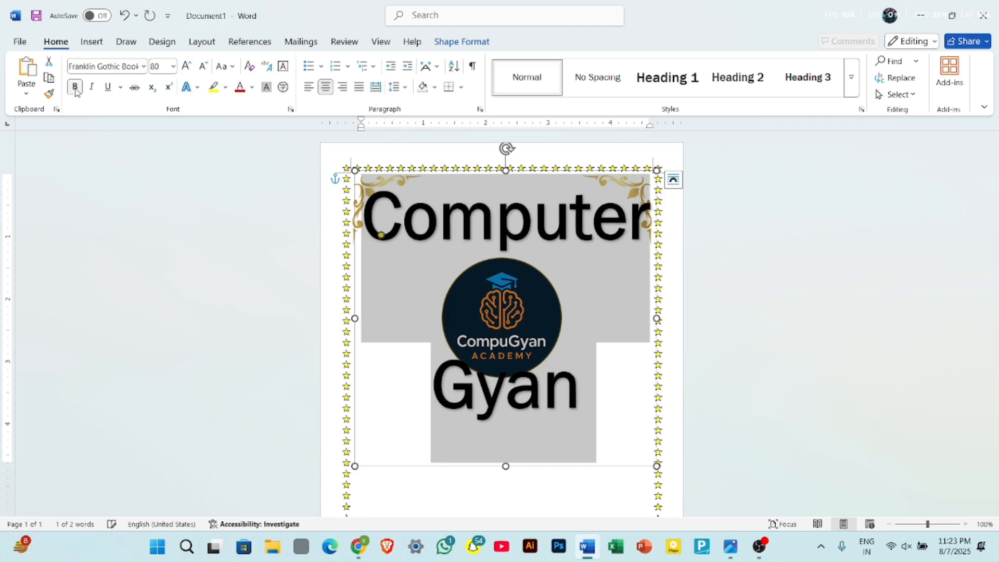
pyautogui.click(107, 91)
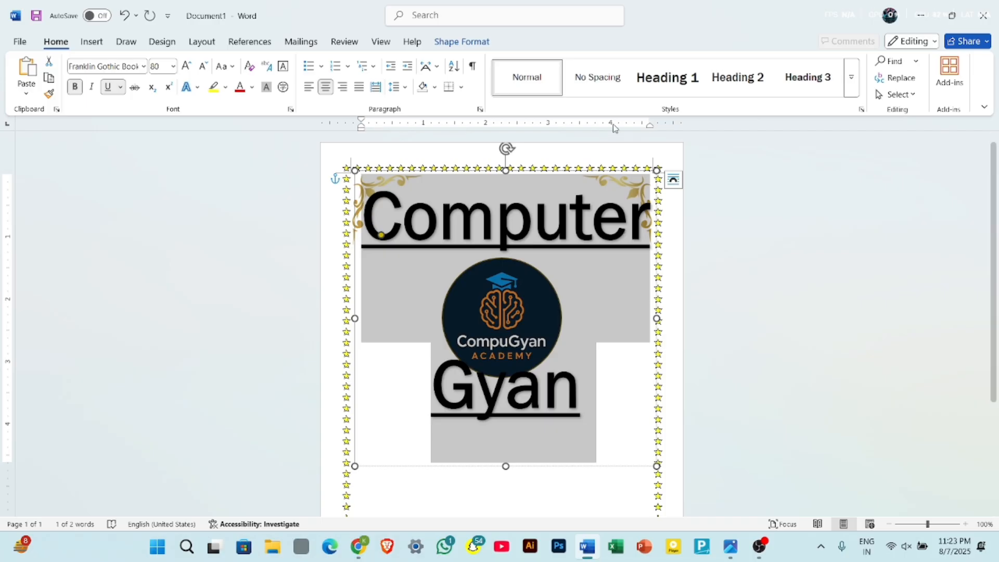
pyautogui.click(631, 140)
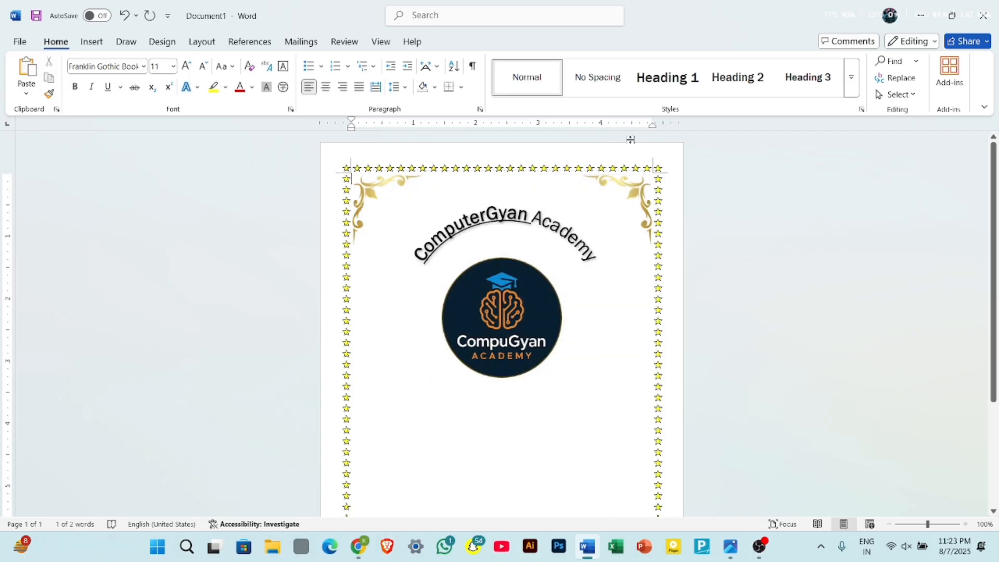
# Select the entire "ComputerGyan Academy" heading and make all of its text bold and underlined
pyautogui.click(421, 262)
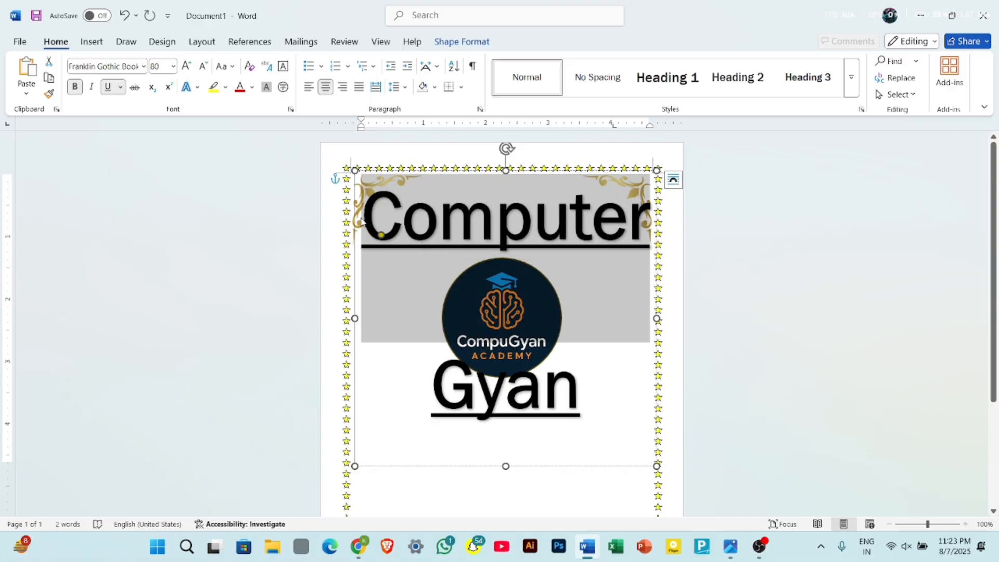
pyautogui.hotkey('ctrl', 'a')
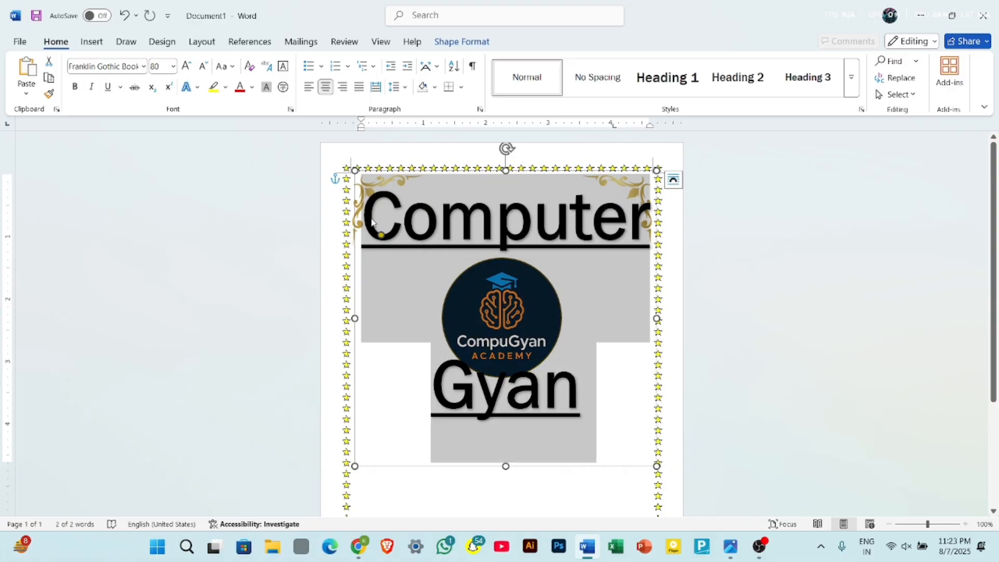
pyautogui.click(110, 88)
pyautogui.click(74, 87)
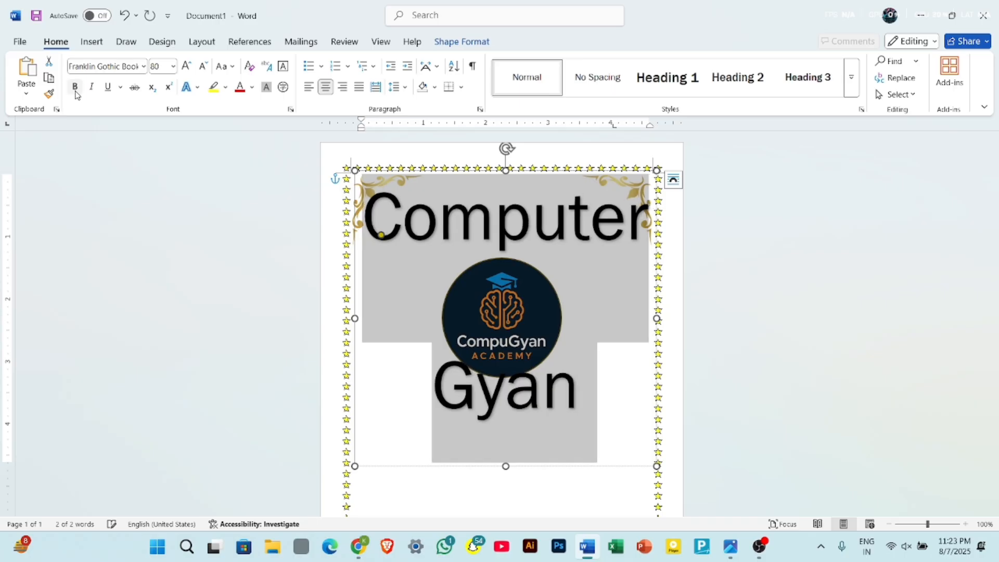
pyautogui.click(75, 87)
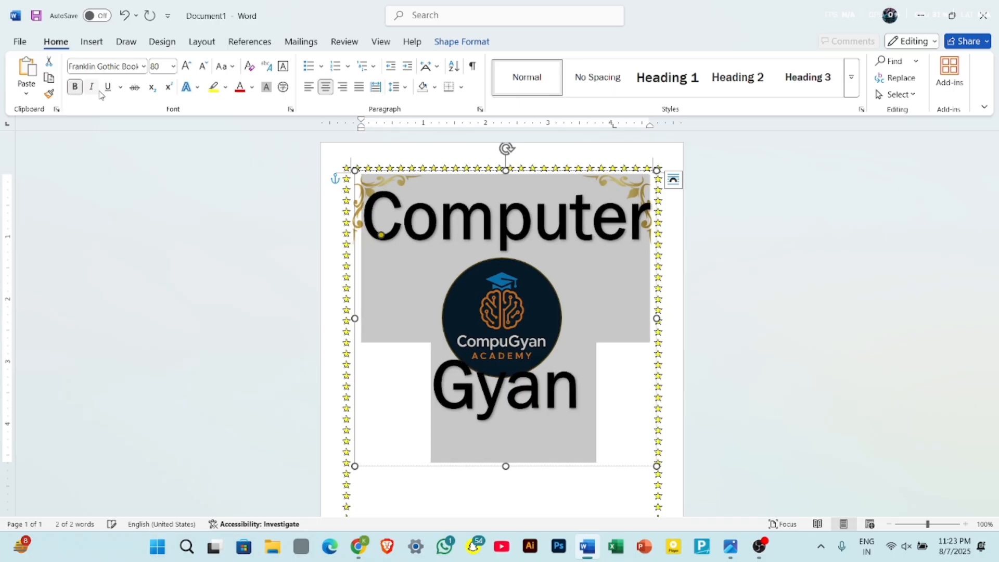
pyautogui.click(108, 87)
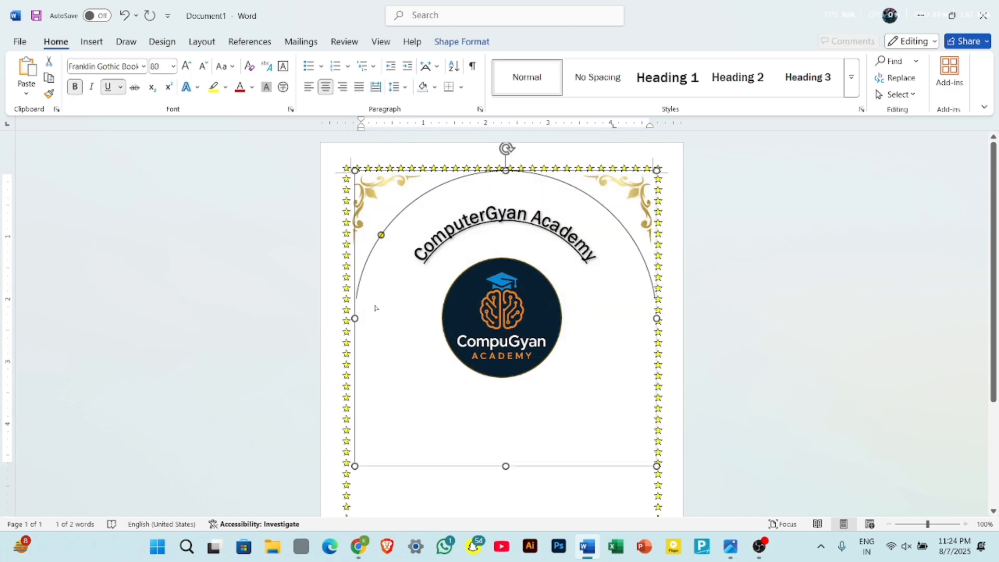
# Extend the heading's arch further down around the logo and center the WordArt horizontally on the page
pyautogui.moveTo(375, 311); pyautogui.dragTo(372, 313)
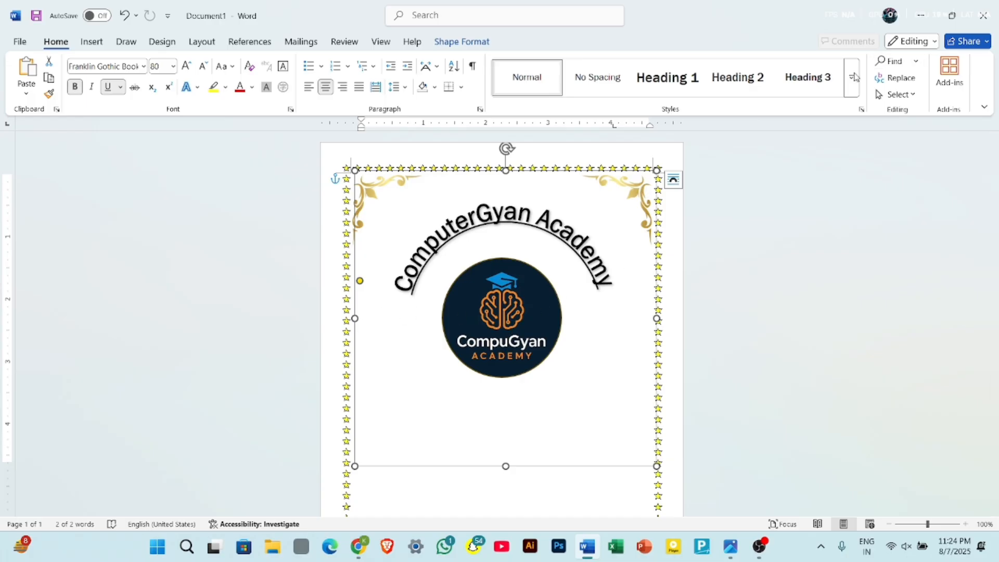
pyautogui.click(471, 41)
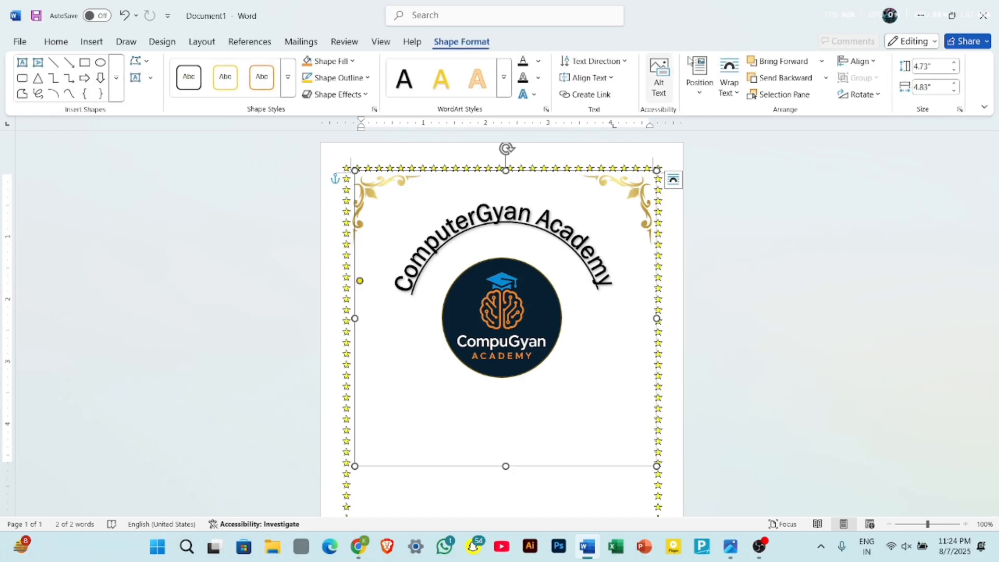
pyautogui.click(856, 61)
pyautogui.click(878, 99)
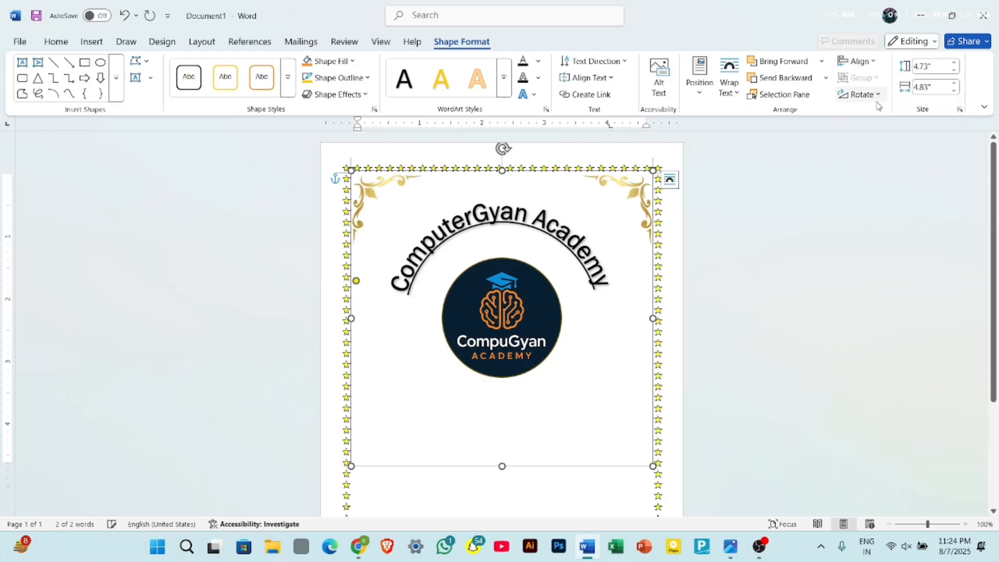
pyautogui.doubleClick(501, 357)
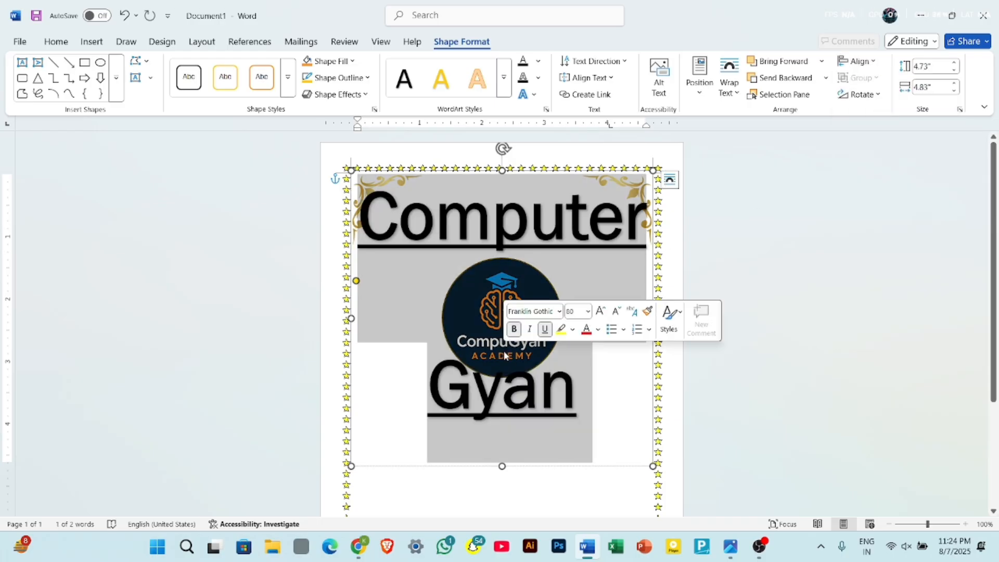
pyautogui.click(783, 341)
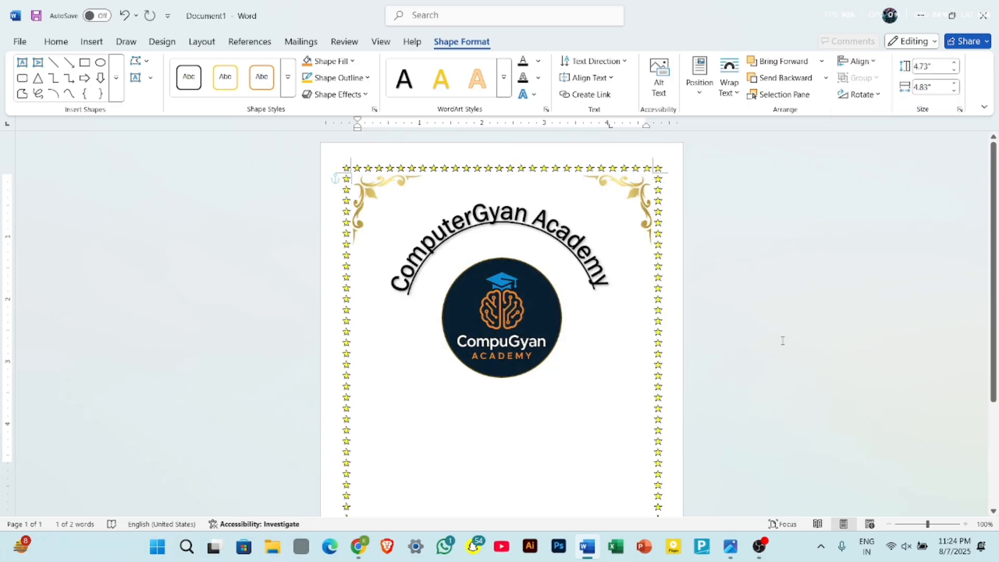
# Move the logo circle slightly up so it sits closer beneath the arched heading
pyautogui.doubleClick(575, 240)
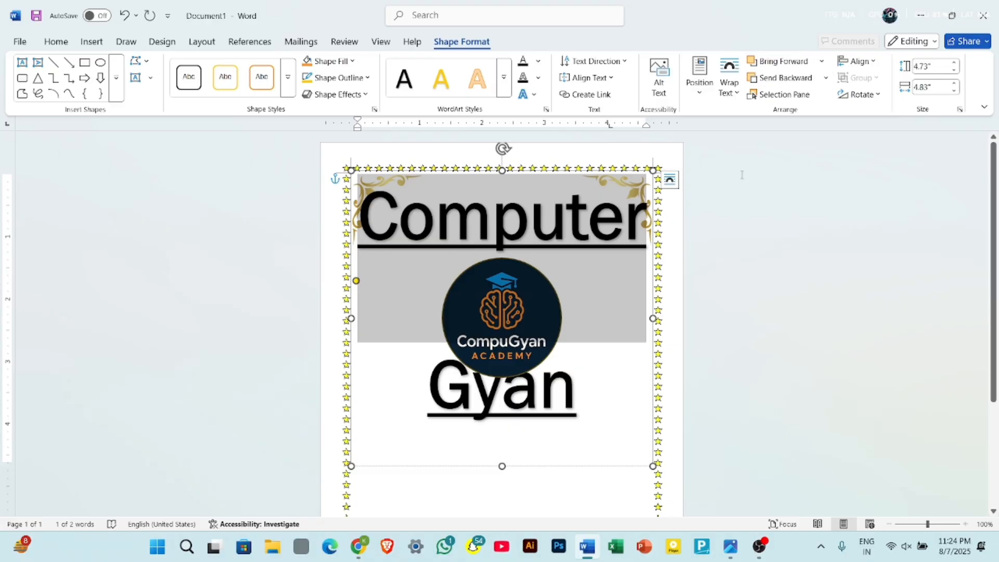
pyautogui.click(533, 321)
pyautogui.moveTo(533, 321); pyautogui.dragTo(536, 310)
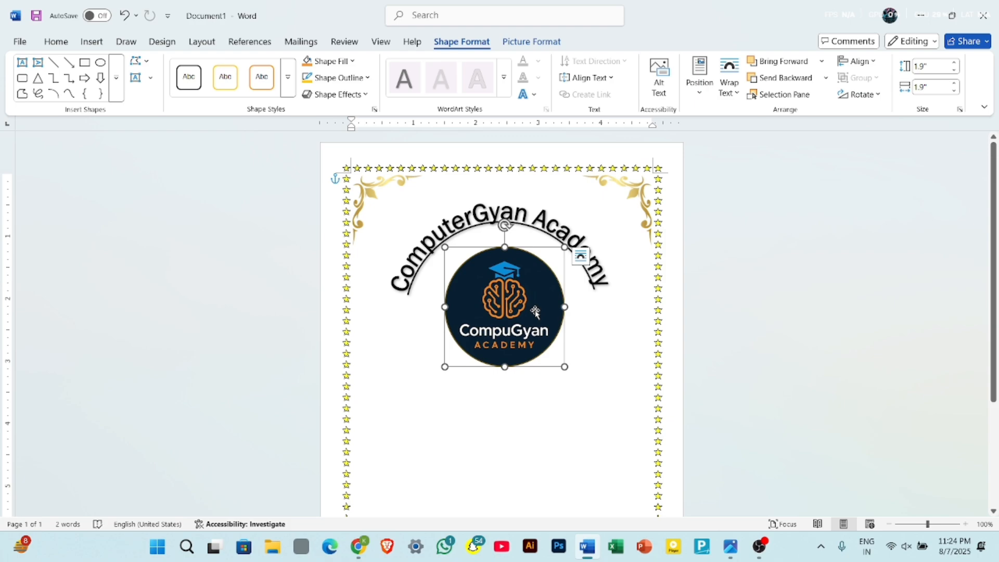
pyautogui.click(635, 386)
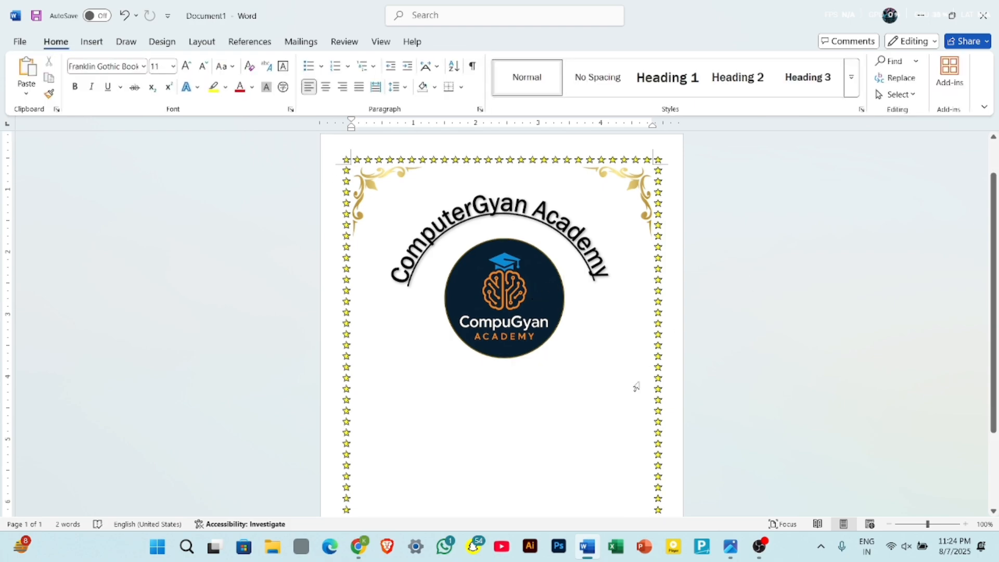
# Check the page layout and enlarge the logo circle proportionally to about one and a half times its size
pyautogui.scroll(-5, 636, 386)
pyautogui.scroll(3, 636, 386)
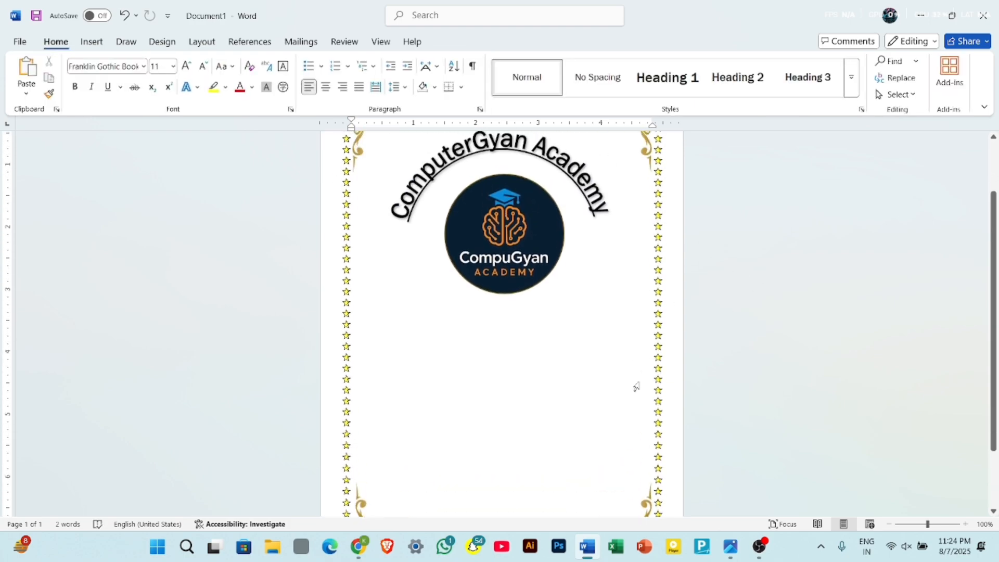
pyautogui.scroll(1, 635, 386)
pyautogui.click(526, 280)
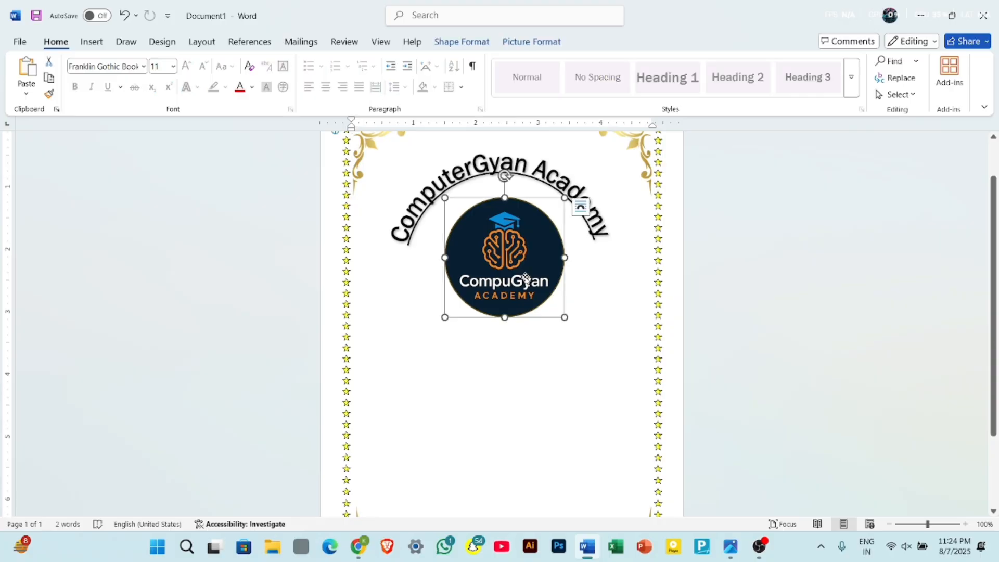
pyautogui.moveTo(567, 319); pyautogui.dragTo(620, 372)
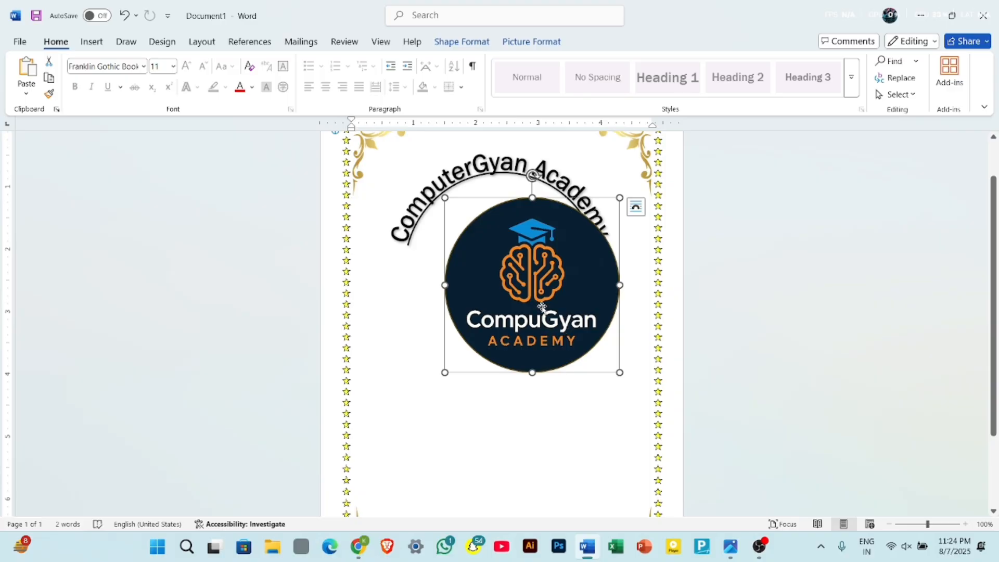
# Move the enlarged logo circle up and left so it sits centered beneath the arched heading
pyautogui.moveTo(543, 309); pyautogui.dragTo(512, 289)
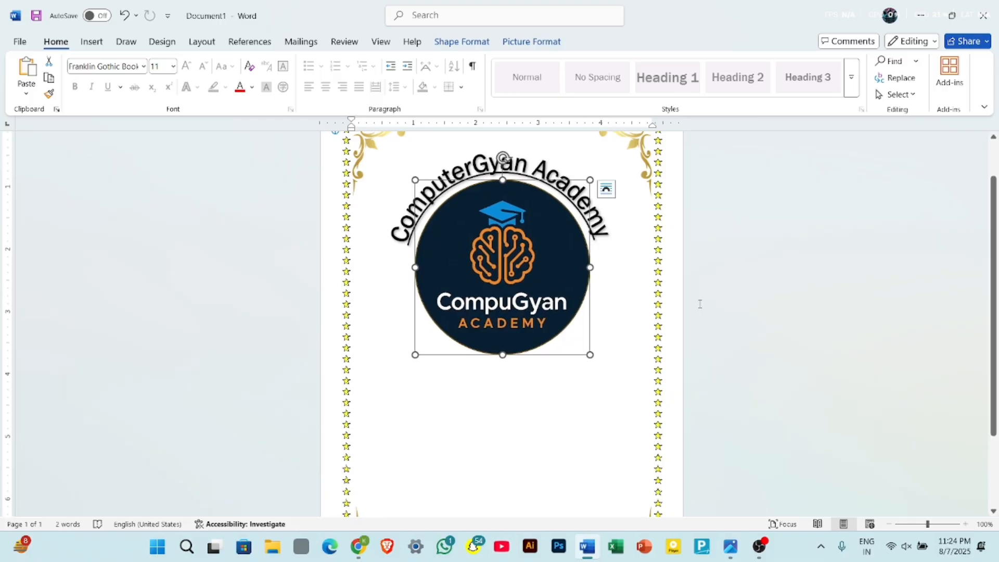
pyautogui.click(650, 425)
pyautogui.scroll(2, 650, 425)
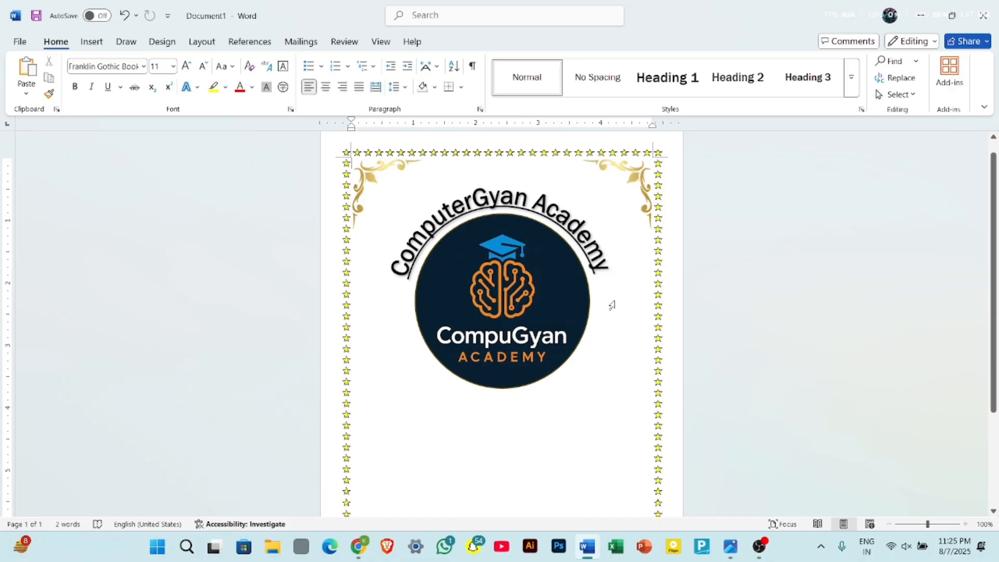
pyautogui.scroll(-3, 577, 336)
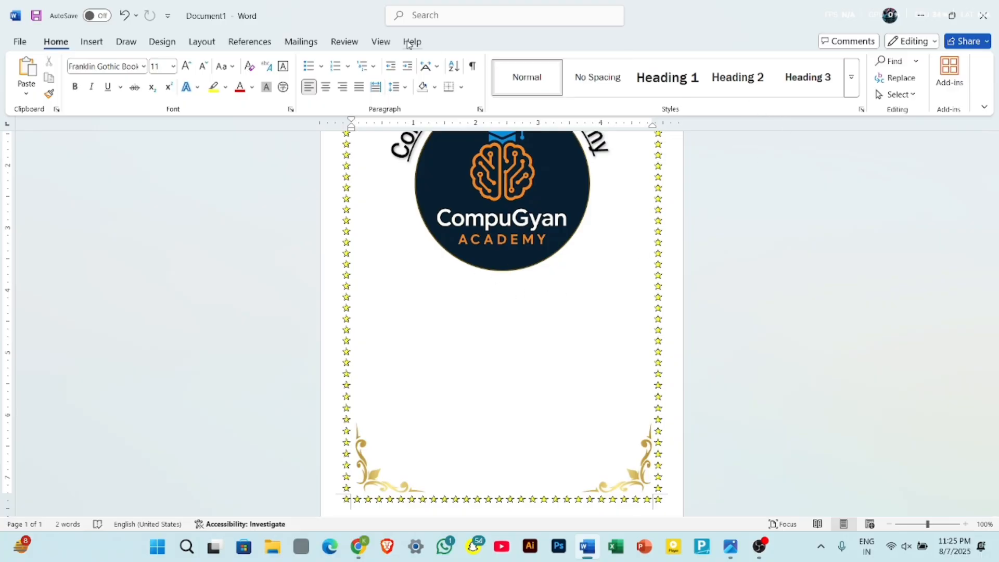
# Insert a plain black WordArt text box and place it just below the logo circle
pyautogui.click(94, 43)
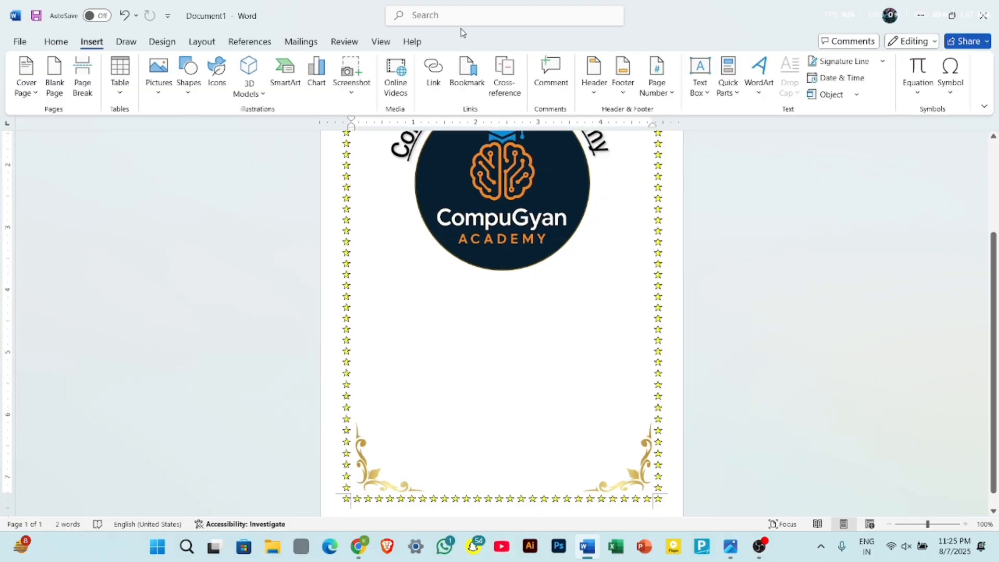
pyautogui.click(753, 99)
pyautogui.click(766, 133)
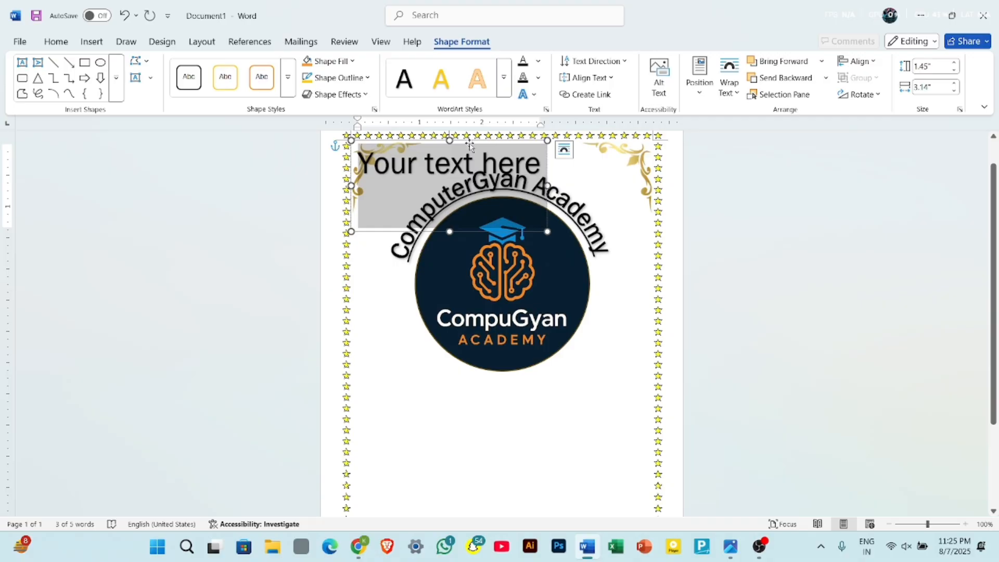
pyautogui.moveTo(470, 145); pyautogui.dragTo(524, 387)
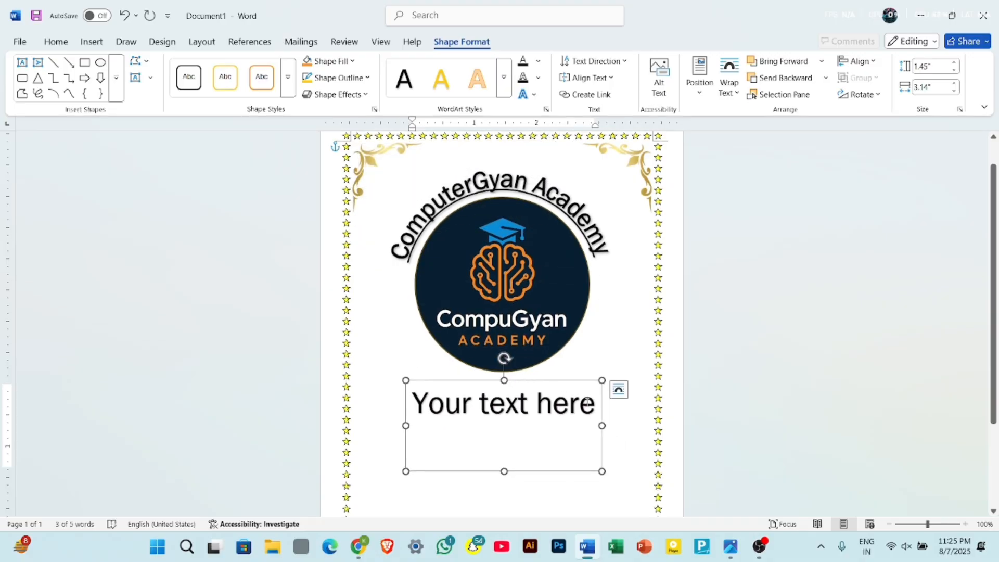
# Replace the placeholder text of the WordArt below the logo with "Address:"
pyautogui.press('BackSpace')
pyautogui.press('BackSpace')
pyautogui.press('BackSpace')
pyautogui.press('BackSpace')
pyautogui.press('BackSpace')
pyautogui.press('BackSpace')
pyautogui.press('BackSpace')
pyautogui.press('BackSpace')
pyautogui.press('BackSpace')
pyautogui.press('BackSpace')
pyautogui.press('BackSpace')
pyautogui.press('BackSpace')
pyautogui.press('BackSpace')
pyautogui.press('BackSpace')
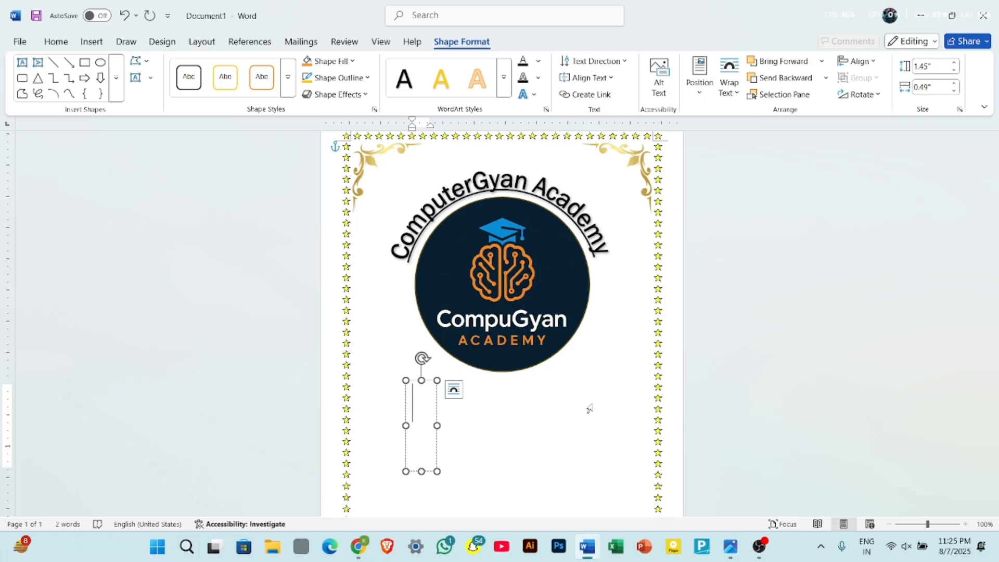
pyautogui.write('Addr')
pyautogui.write('e')
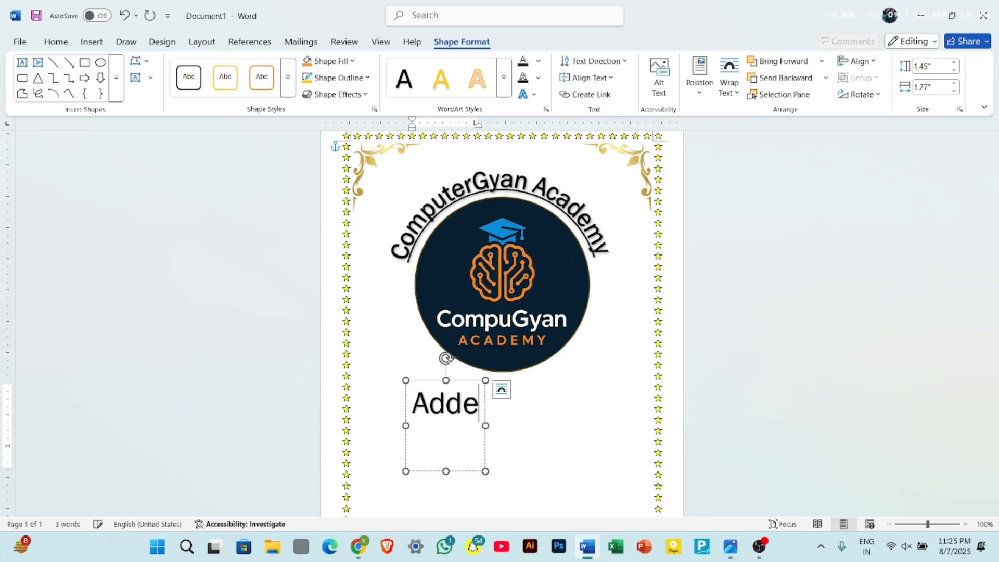
pyautogui.press('BackSpace')
pyautogui.write('ress')
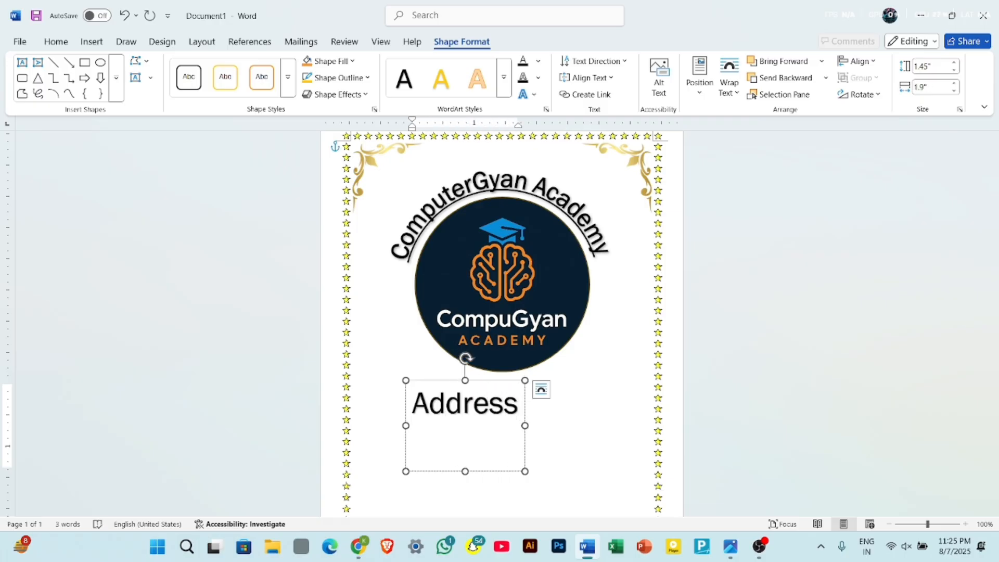
pyautogui.write(':')
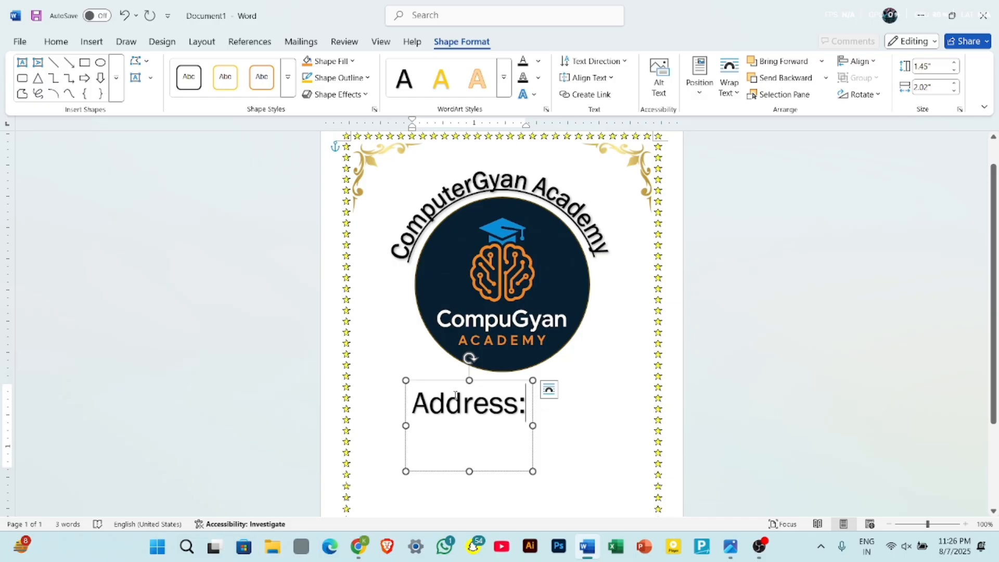
# Reduce the font size of the "Address:" text to 18
pyautogui.hotkey('ctrl', 'a')
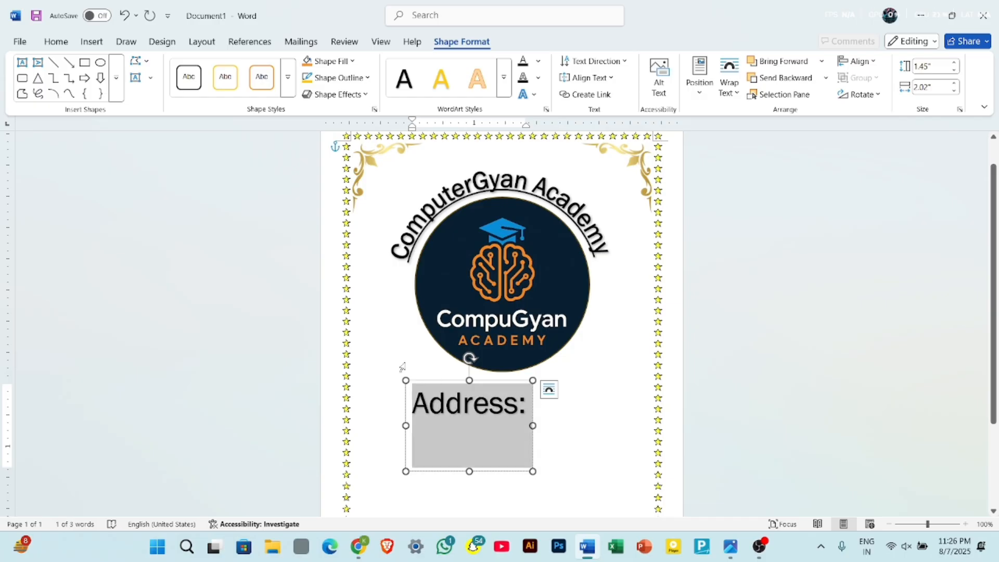
pyautogui.click(55, 42)
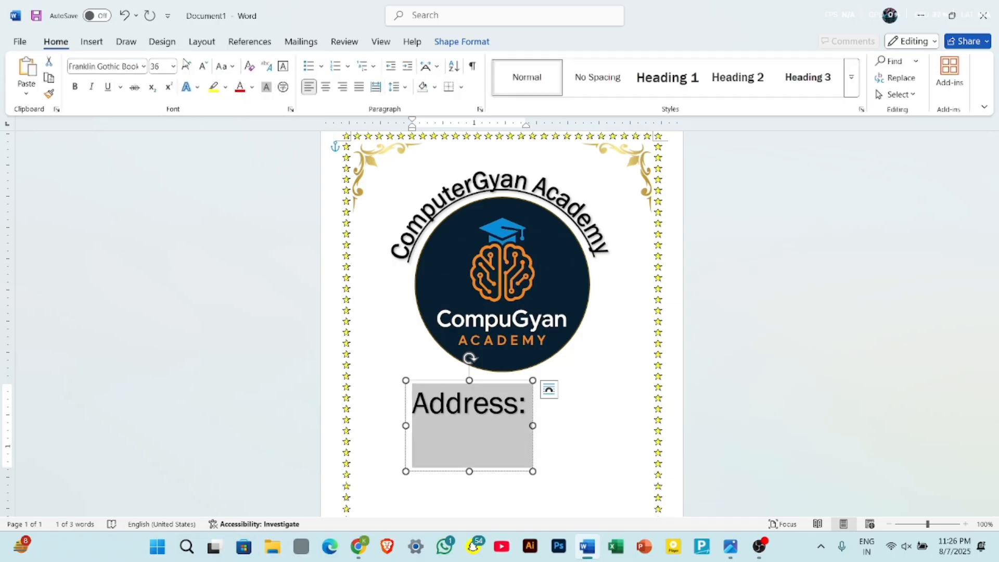
pyautogui.click(202, 67)
pyautogui.click(202, 67)
pyautogui.click(202, 67)
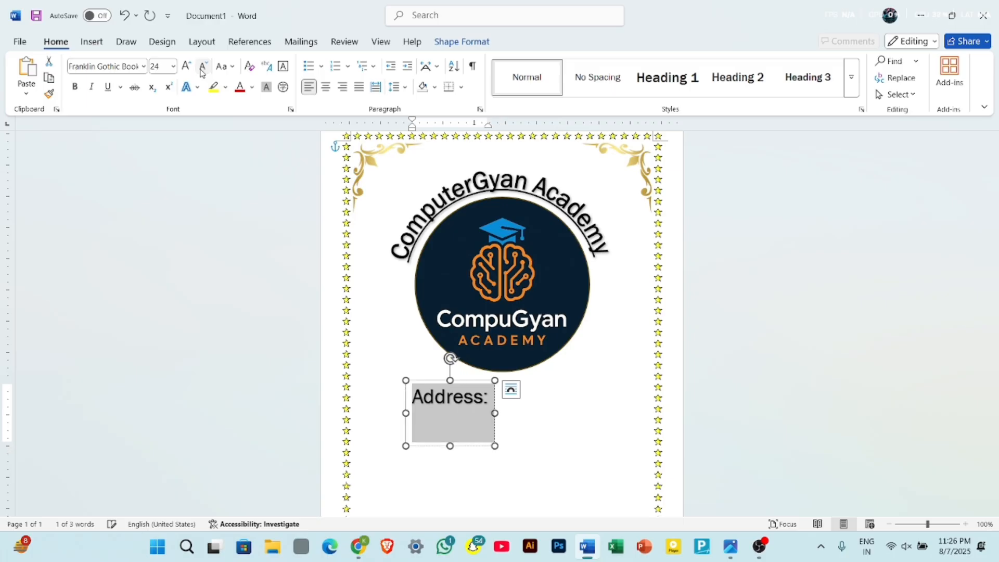
pyautogui.click(203, 67)
pyautogui.click(203, 66)
pyautogui.click(202, 68)
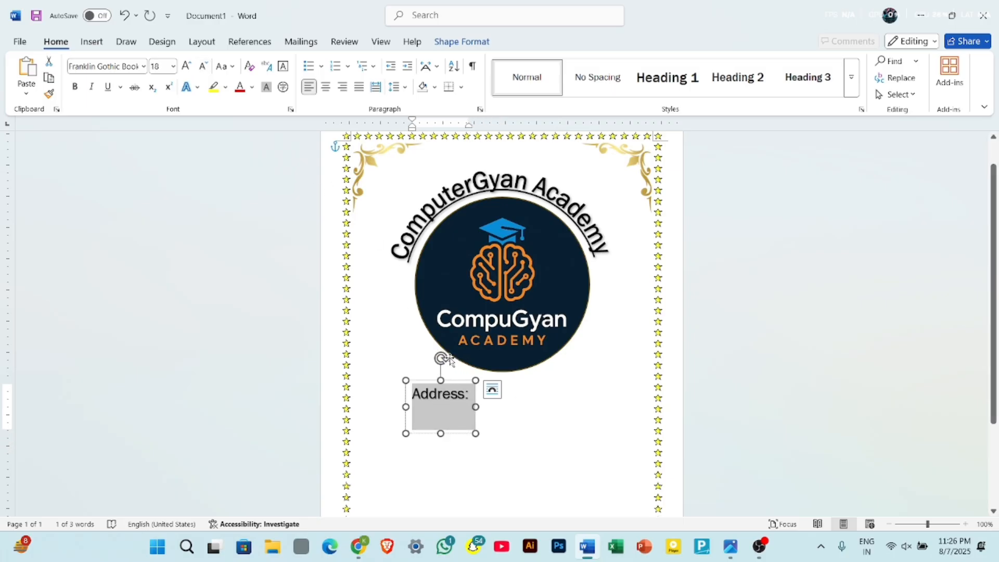
# Add the academy's postal address after "Address:" and center the text box horizontally between the margins below the logo
pyautogui.click(471, 401)
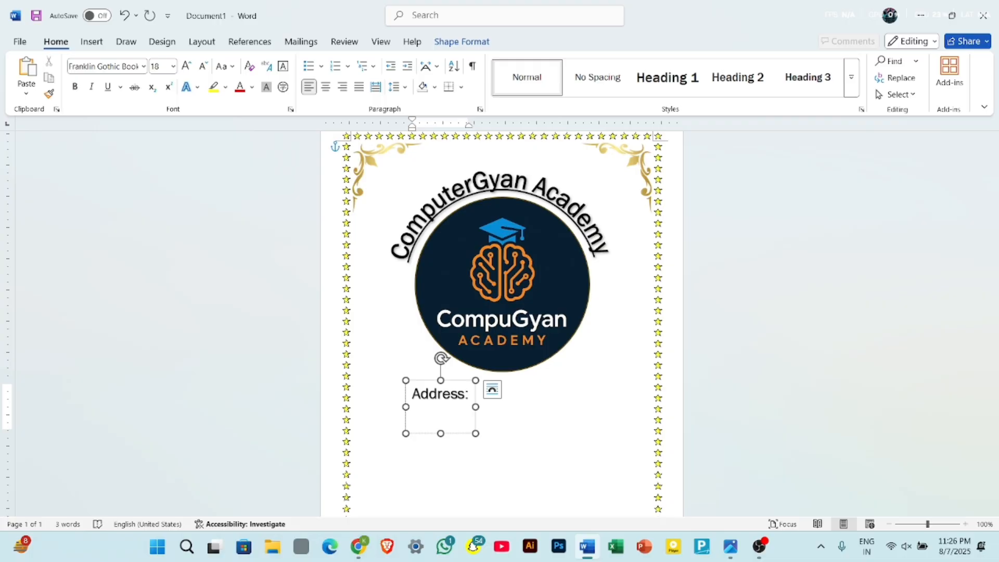
pyautogui.write('Regar Pura, Karol bagh, New Delhi-5')
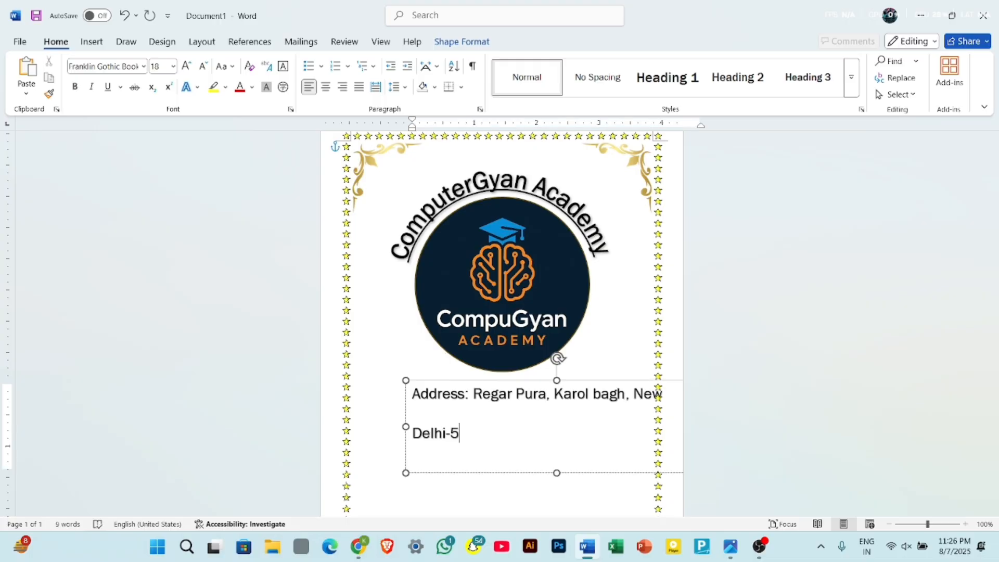
pyautogui.moveTo(581, 381); pyautogui.dragTo(526, 371)
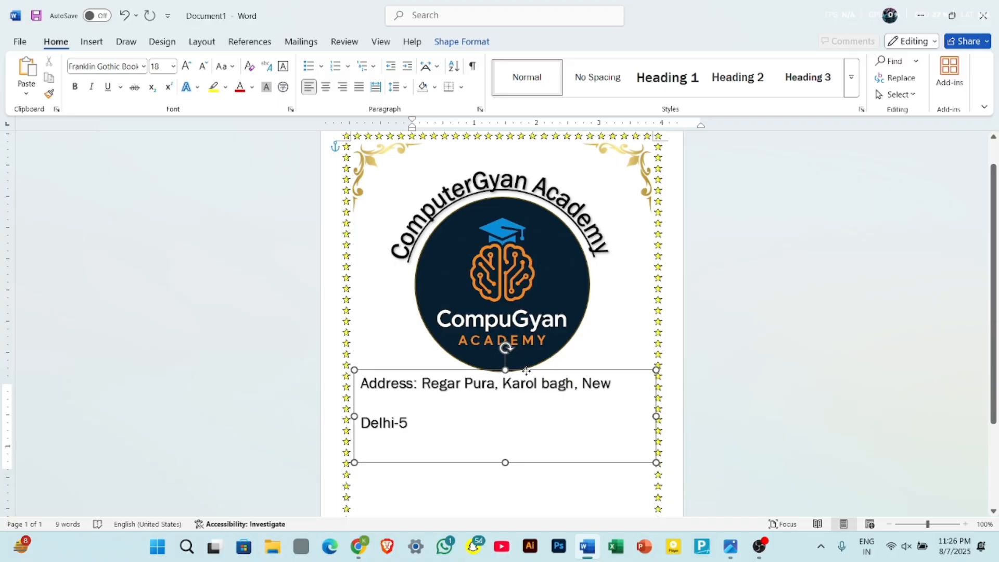
pyautogui.click(471, 44)
pyautogui.click(856, 61)
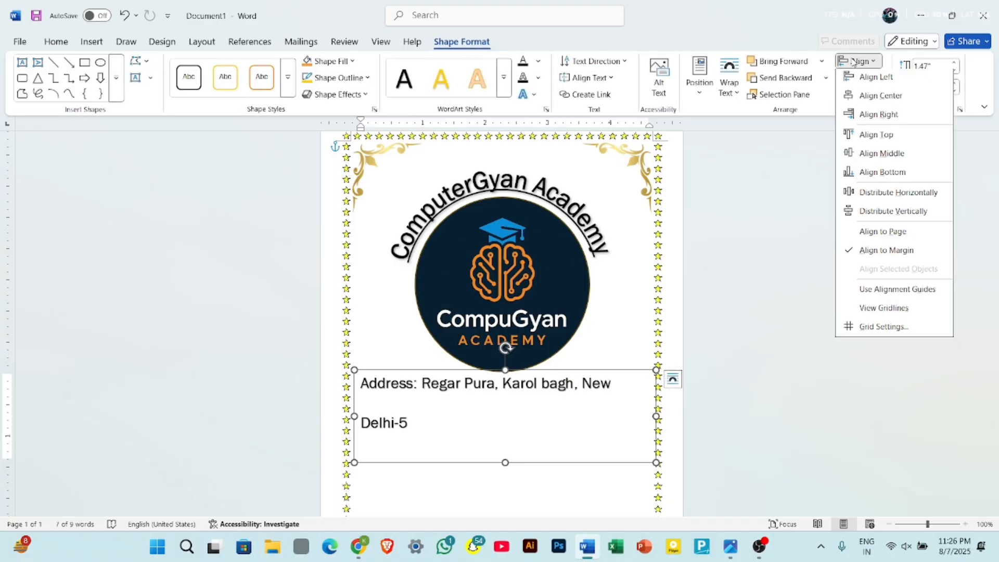
pyautogui.click(879, 98)
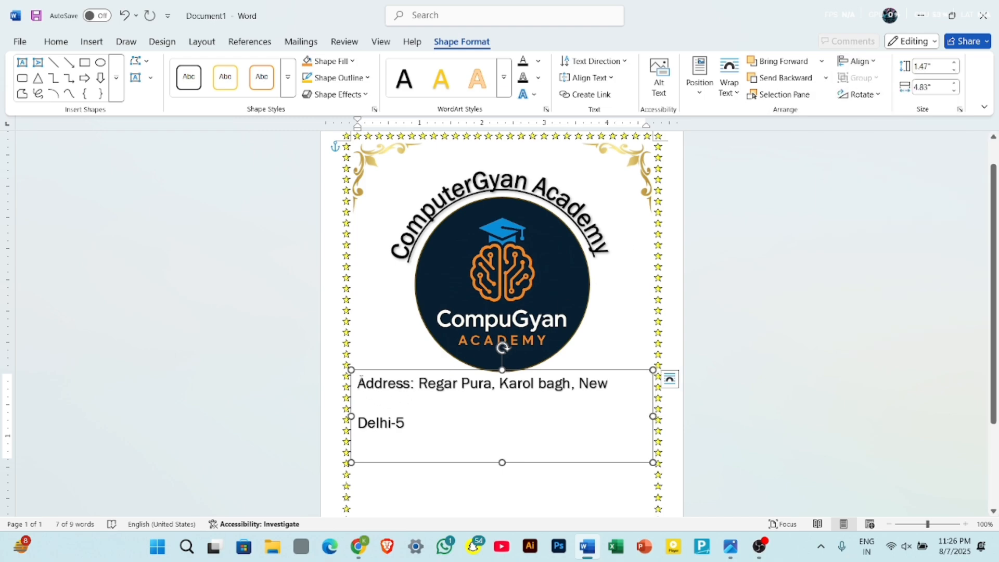
# Center the address text within its box and start a new line before the city name
pyautogui.moveTo(360, 380); pyautogui.dragTo(416, 437)
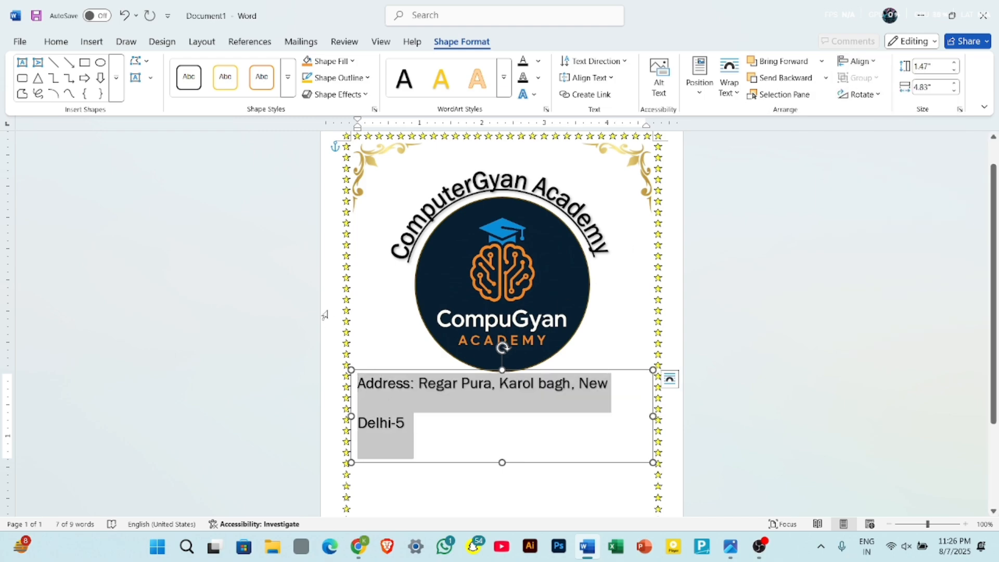
pyautogui.click(55, 41)
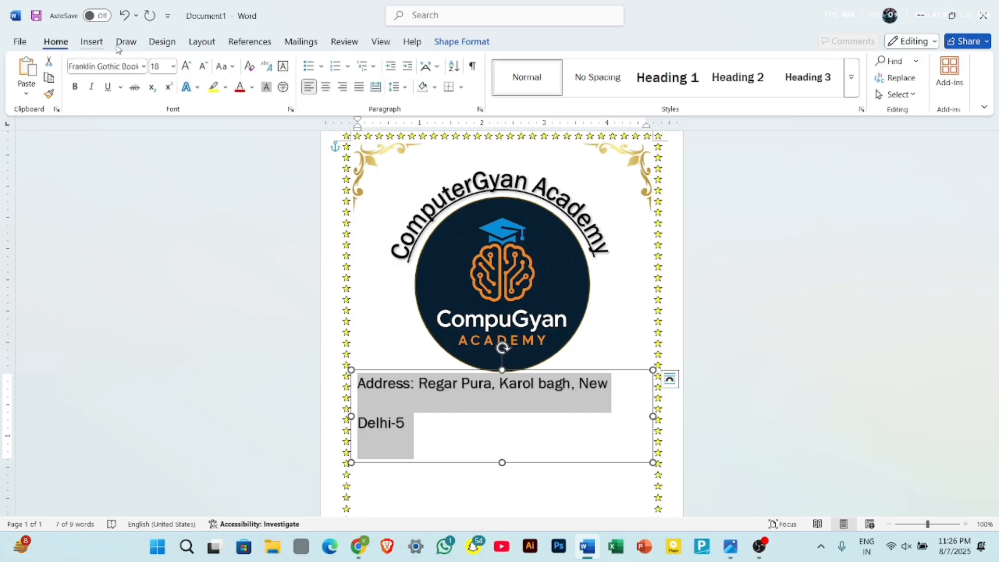
pyautogui.click(325, 87)
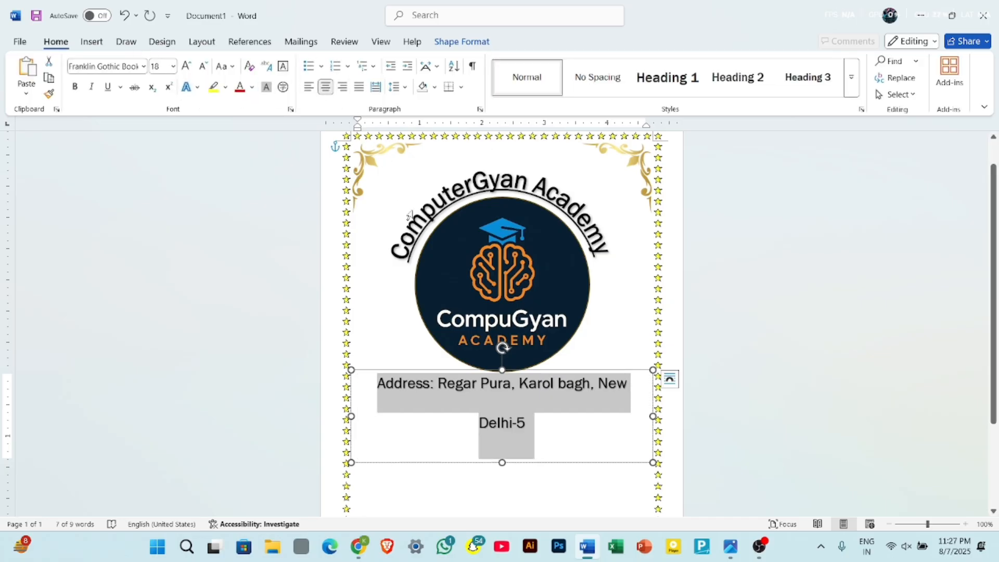
pyautogui.click(596, 387)
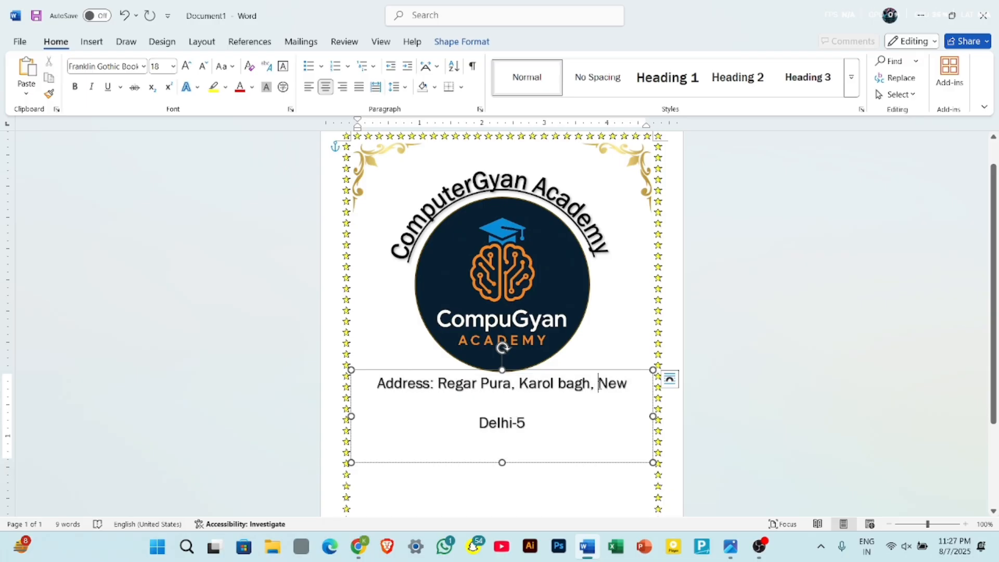
pyautogui.press('Return')
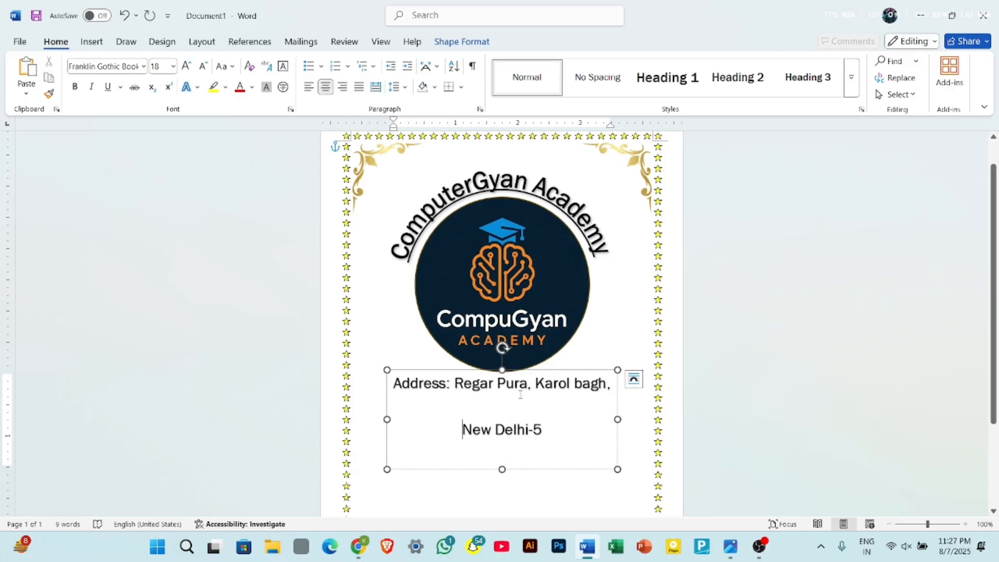
# Set the line spacing of both address lines to 1.0
pyautogui.moveTo(394, 383); pyautogui.dragTo(556, 430)
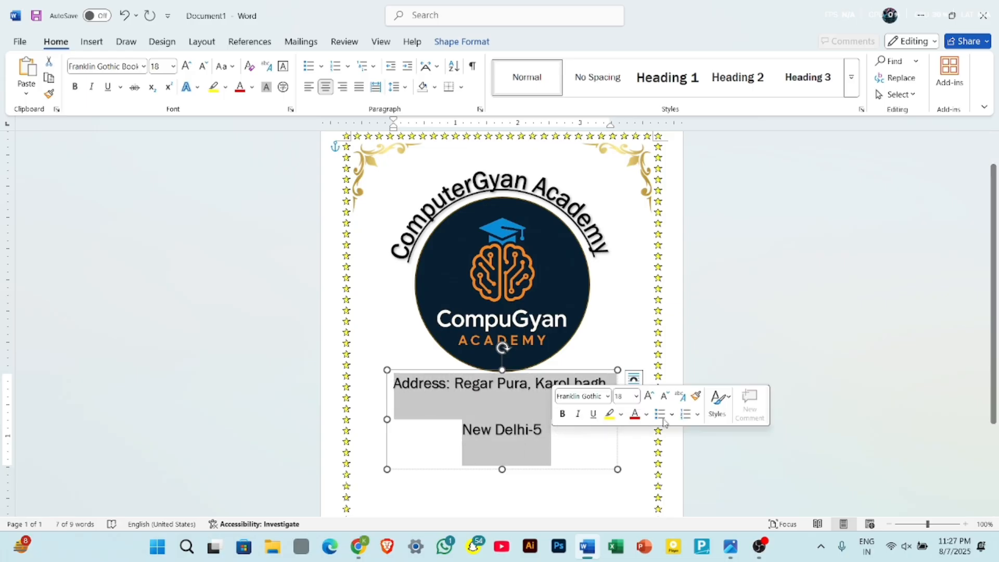
pyautogui.click(405, 88)
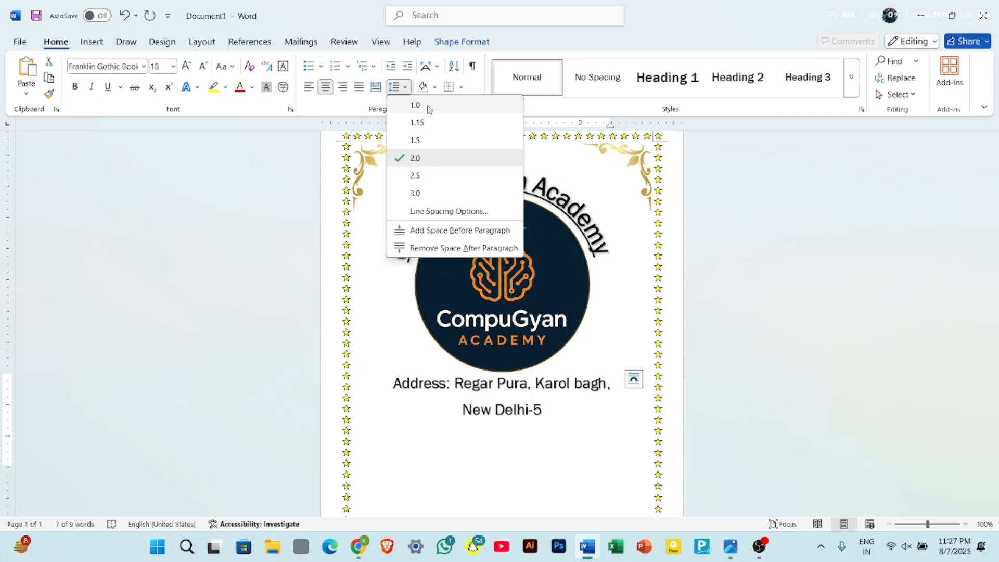
pyautogui.click(427, 105)
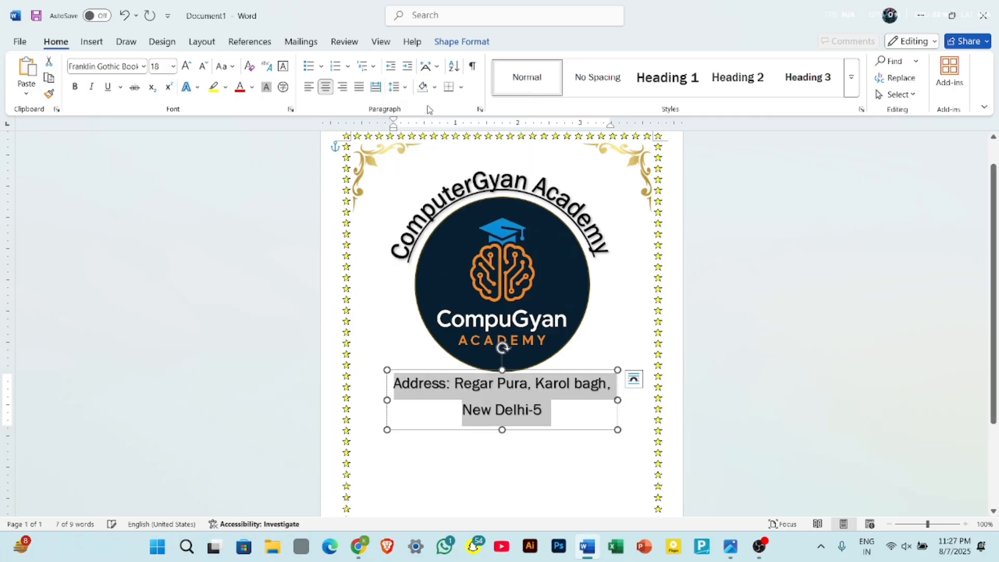
pyautogui.click(633, 312)
pyautogui.click(708, 410)
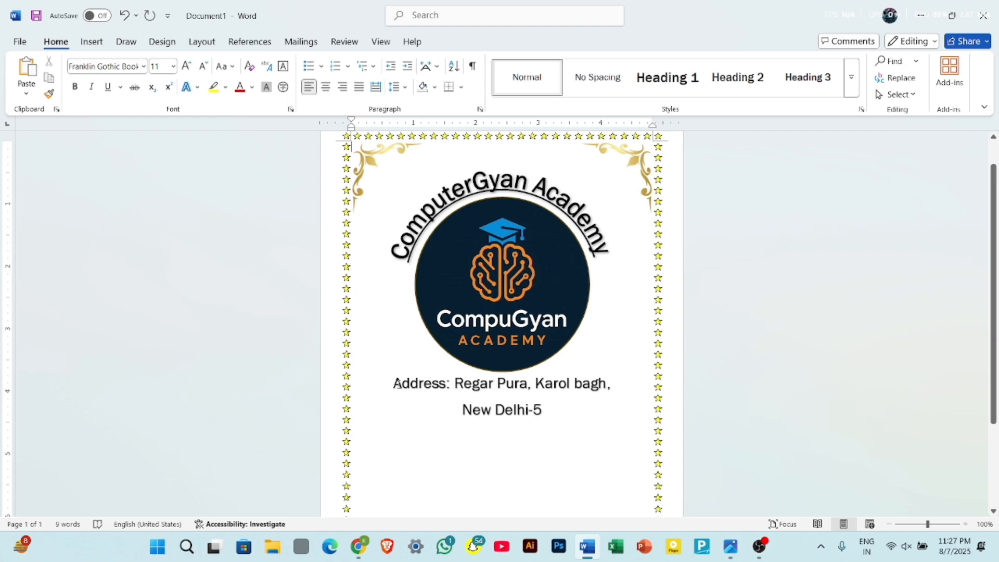
# Make only the "Address:" label bold in the address block
pyautogui.moveTo(392, 384); pyautogui.dragTo(455, 386)
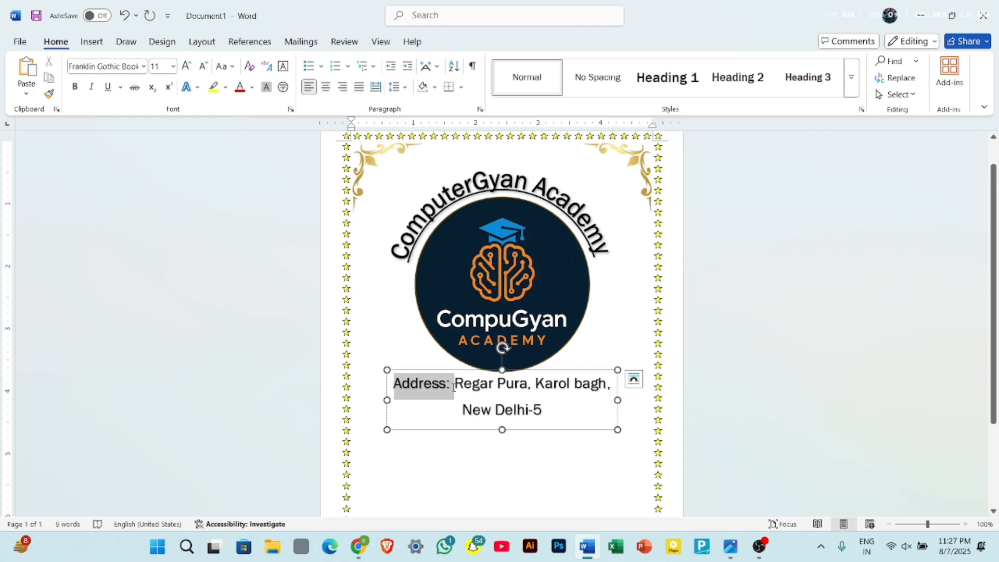
pyautogui.click(75, 87)
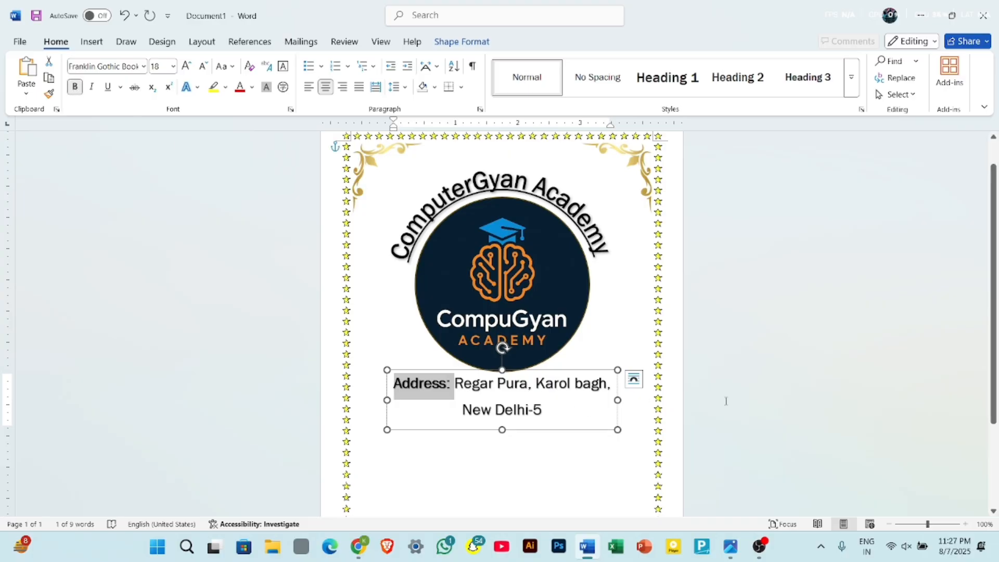
pyautogui.click(677, 415)
# Insert another plain black WordArt text box and place it in the empty area below the address
pyautogui.scroll(-3, 643, 420)
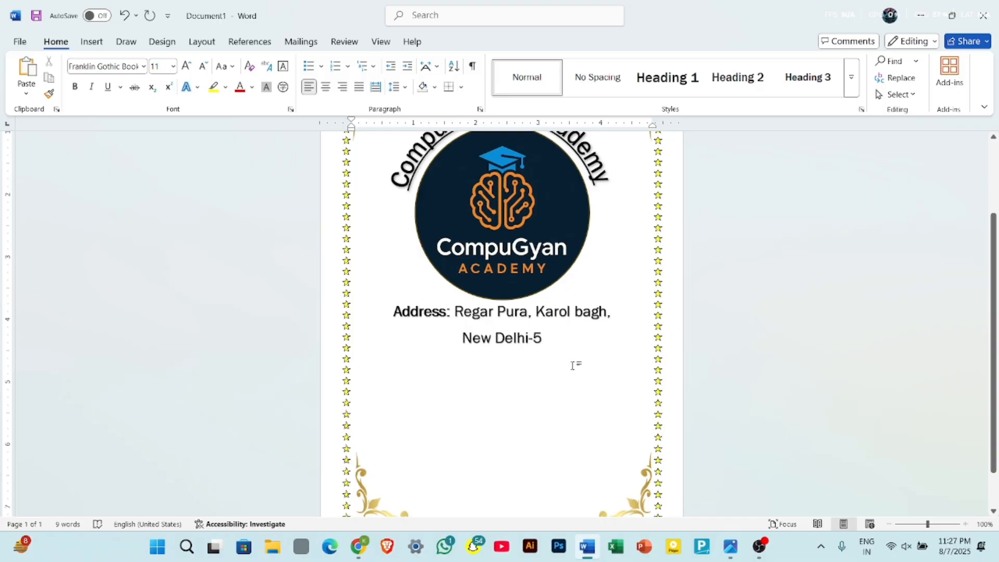
pyautogui.scroll(-1, 562, 416)
pyautogui.scroll(-1, 562, 416)
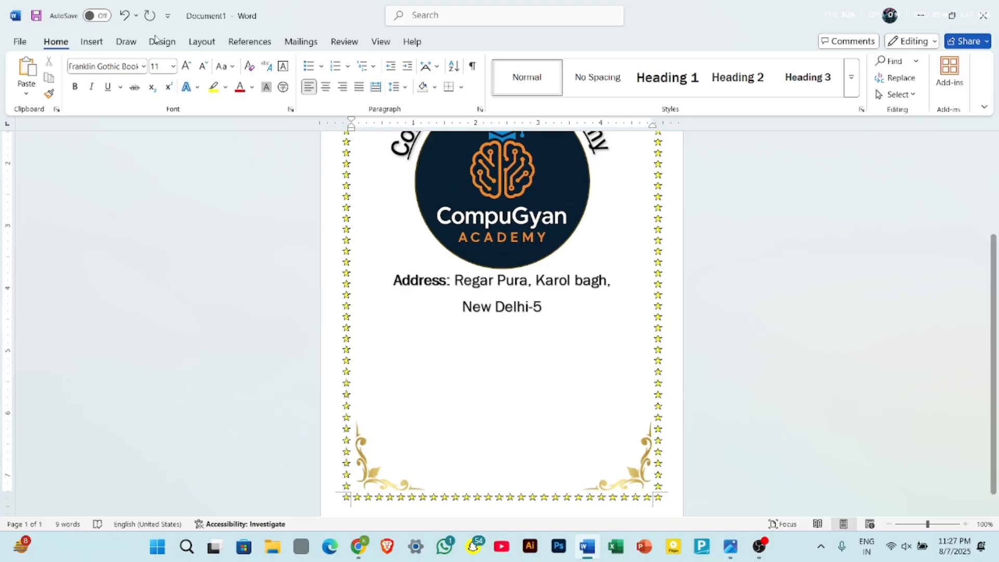
pyautogui.click(91, 42)
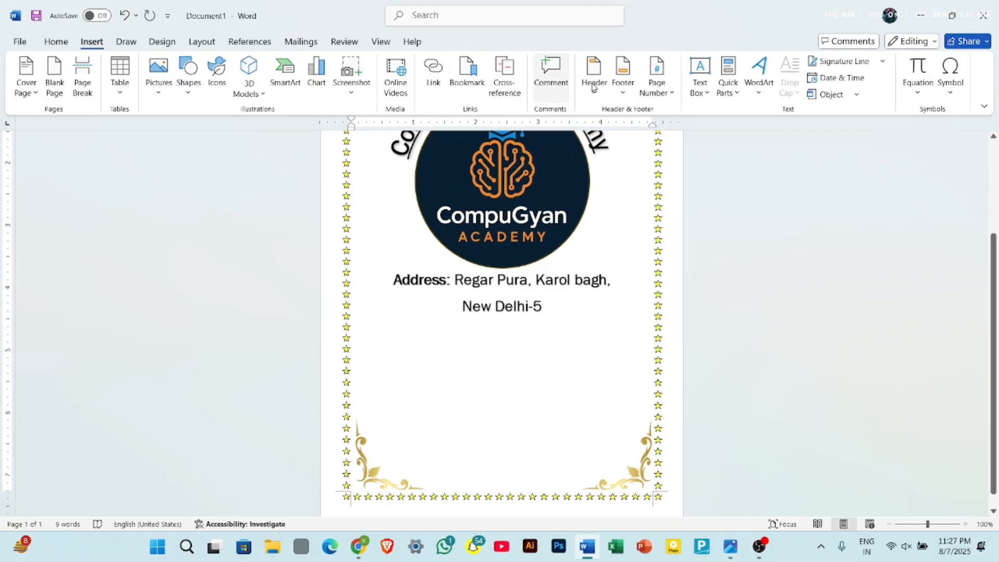
pyautogui.click(757, 98)
pyautogui.click(762, 124)
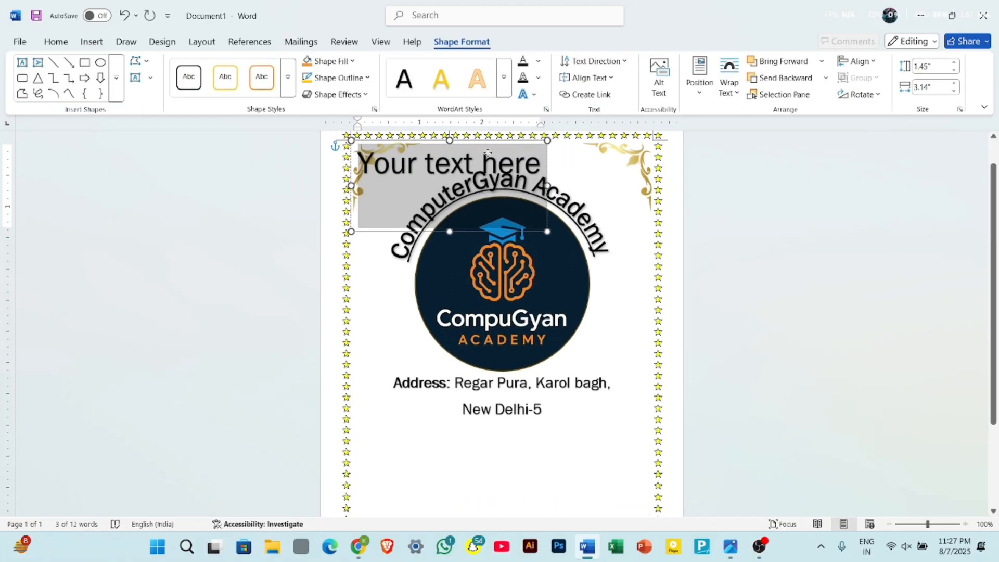
pyautogui.moveTo(481, 141); pyautogui.dragTo(533, 456)
pyautogui.scroll(-2, 533, 452)
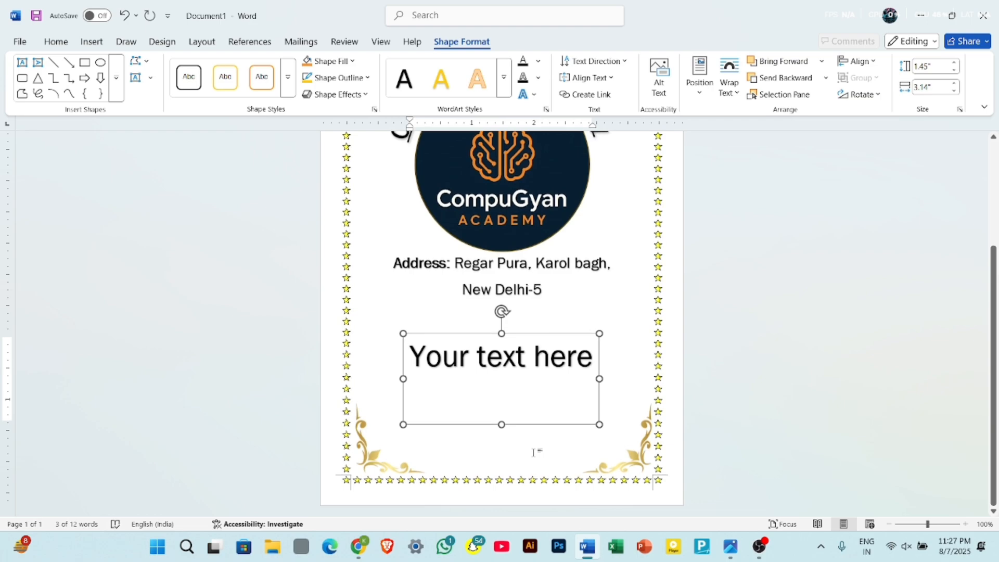
# Replace the placeholder text in the new WordArt box with "Name"
pyautogui.click(594, 363)
pyautogui.press('BackSpace')
pyautogui.press('BackSpace')
pyautogui.press('BackSpace')
pyautogui.press('BackSpace')
pyautogui.press('BackSpace')
pyautogui.press('BackSpace')
pyautogui.press('BackSpace')
pyautogui.press('BackSpace')
pyautogui.press('BackSpace')
pyautogui.press('BackSpace')
pyautogui.press('BackSpace')
pyautogui.press('BackSpace')
pyautogui.press('BackSpace')
pyautogui.press('BackSpace')
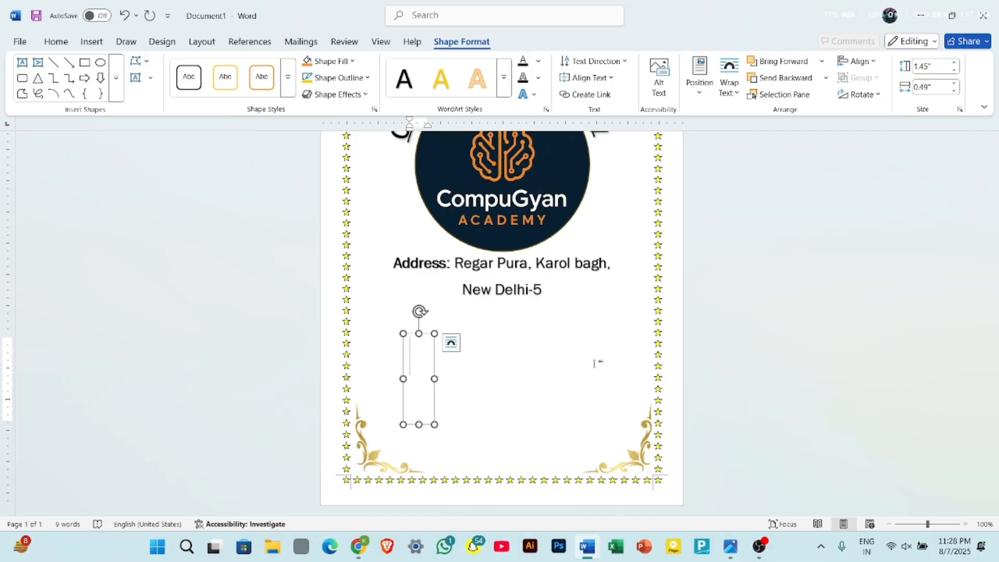
pyautogui.write('Nm')
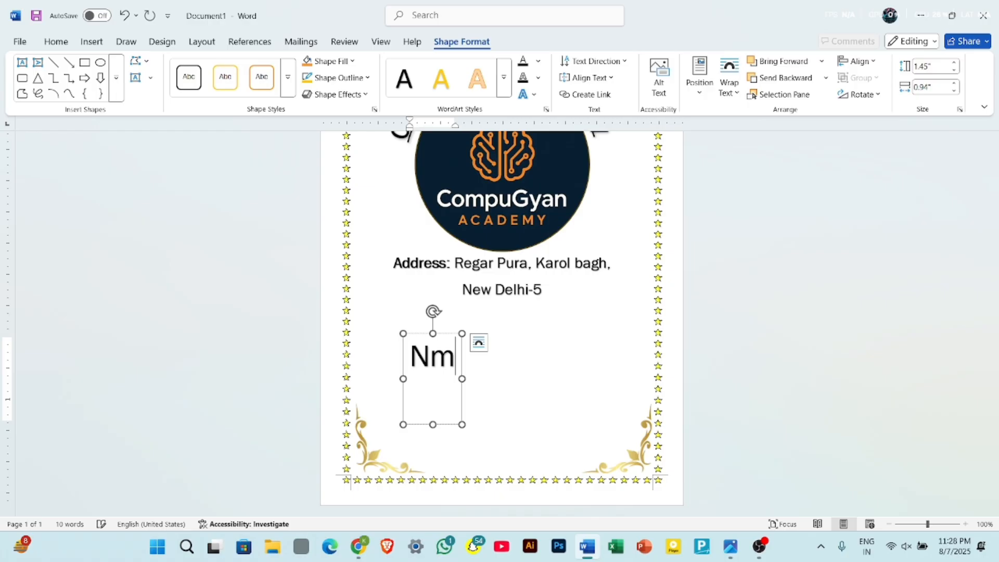
pyautogui.press('BackSpace')
pyautogui.write('am')
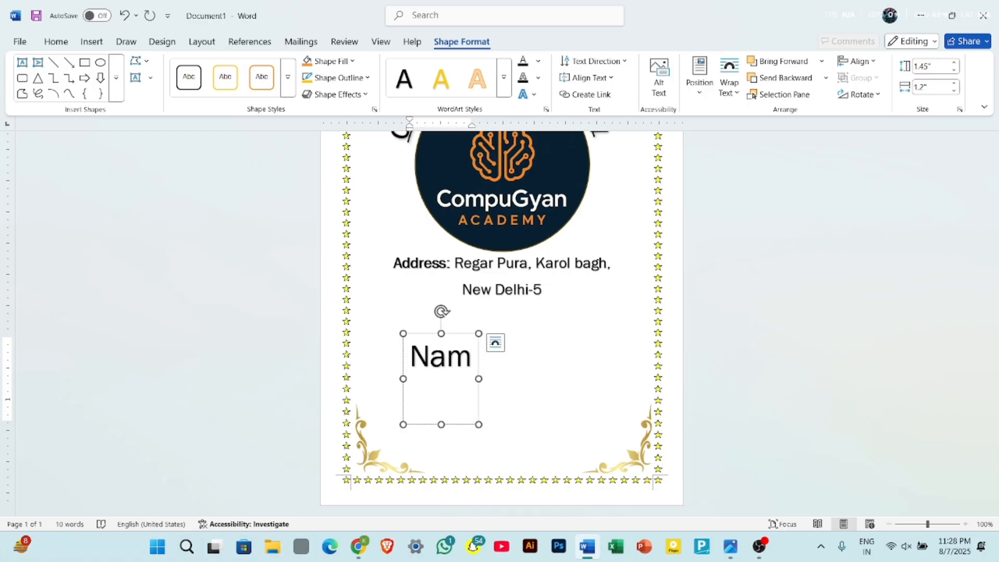
pyautogui.write('e')
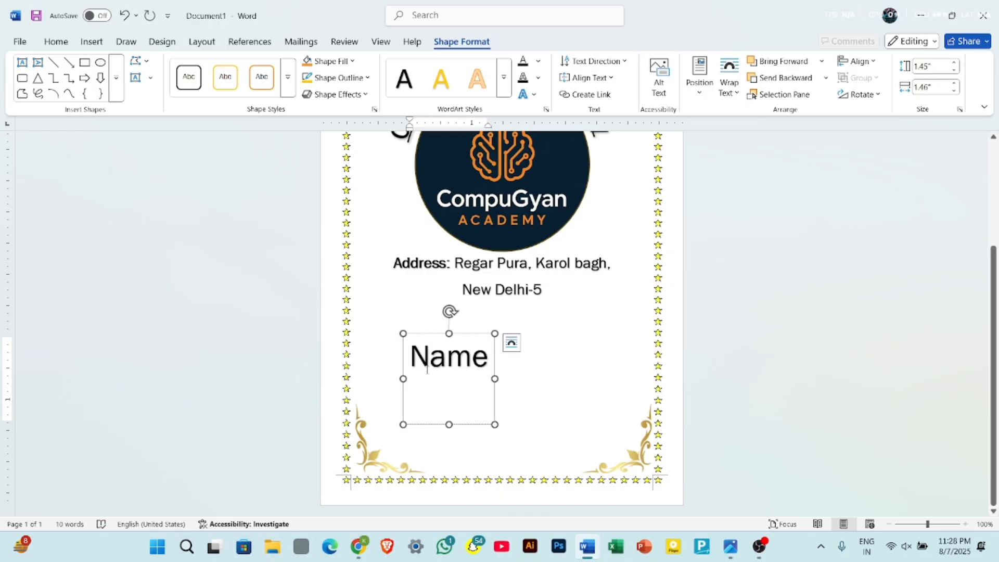
# Reduce the font size of the "Name" text to 18
pyautogui.hotkey('ctrl', 'a')
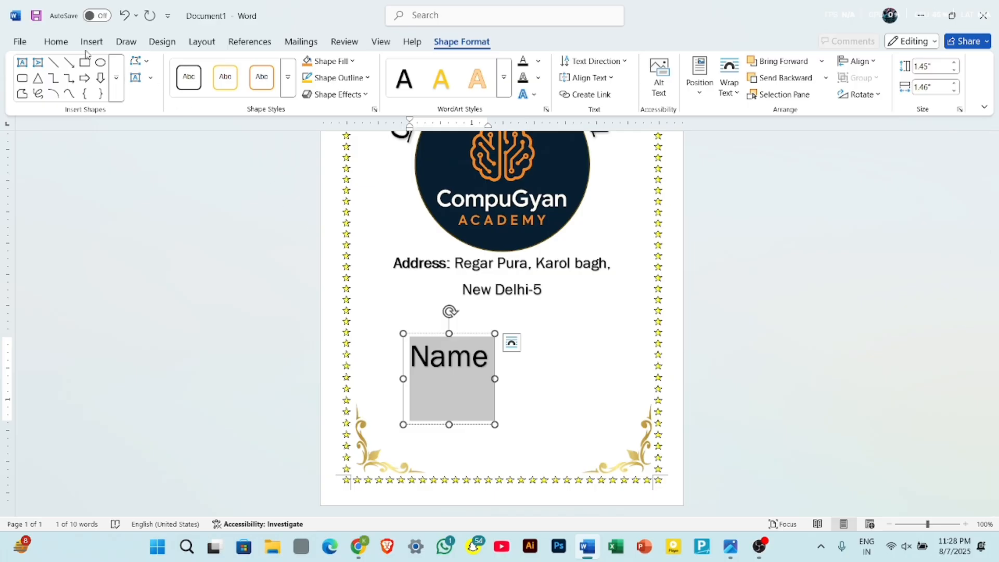
pyautogui.click(56, 41)
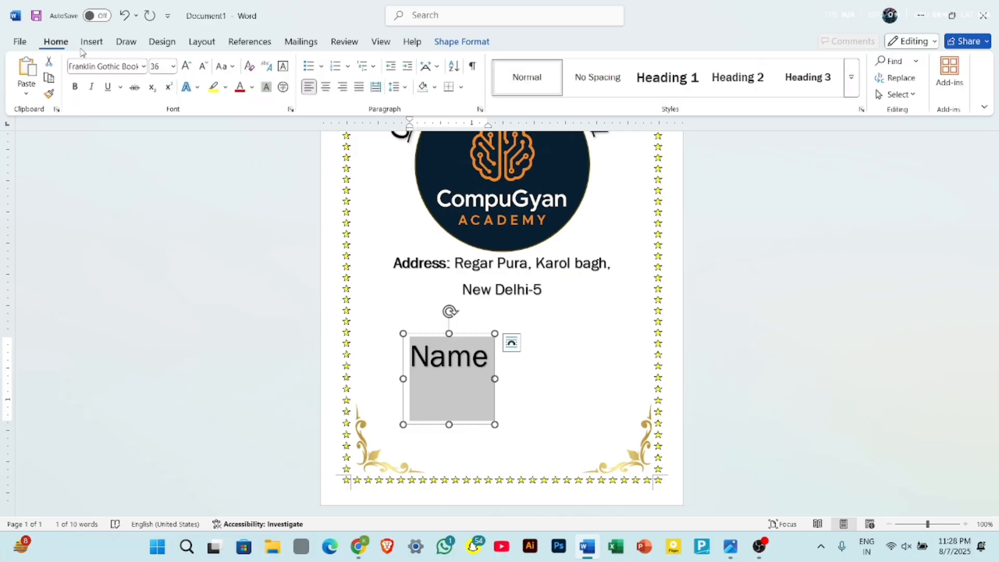
pyautogui.click(203, 66)
pyautogui.click(203, 67)
pyautogui.click(203, 67)
pyautogui.click(203, 67)
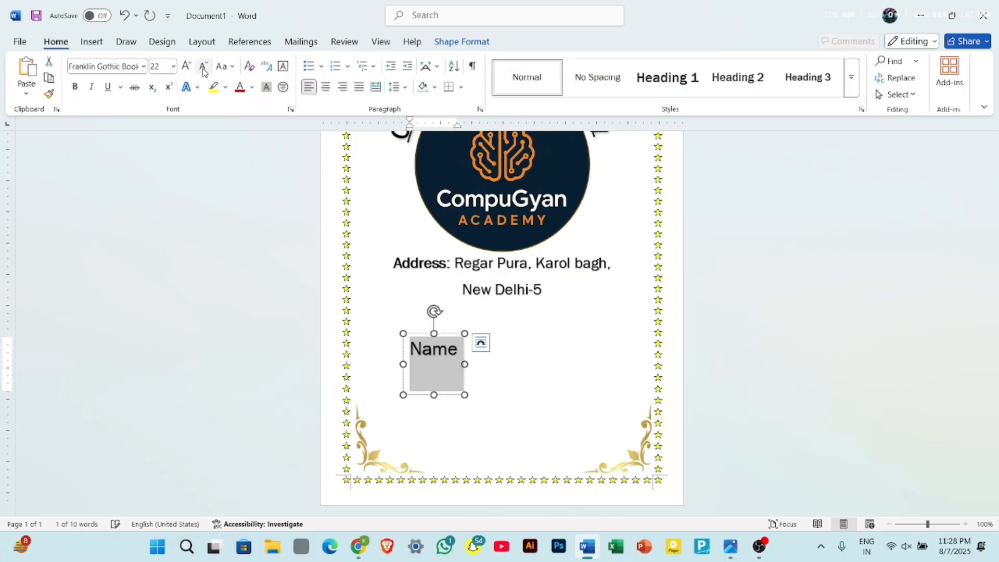
pyautogui.click(203, 66)
pyautogui.click(203, 67)
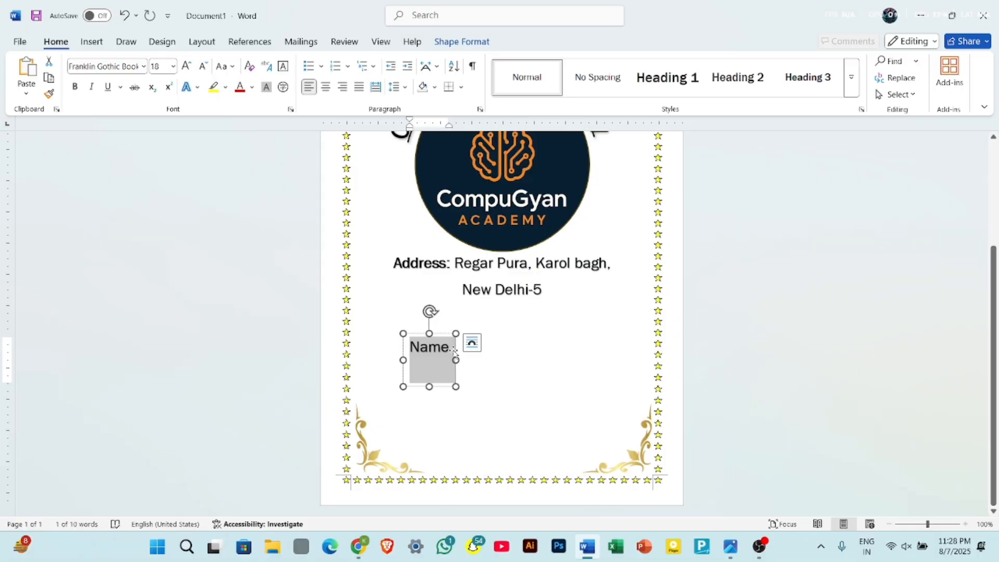
# Add a colon and a dotted fill-in line after "Name" in the text box
pyautogui.click(454, 353)
pyautogui.click(448, 347)
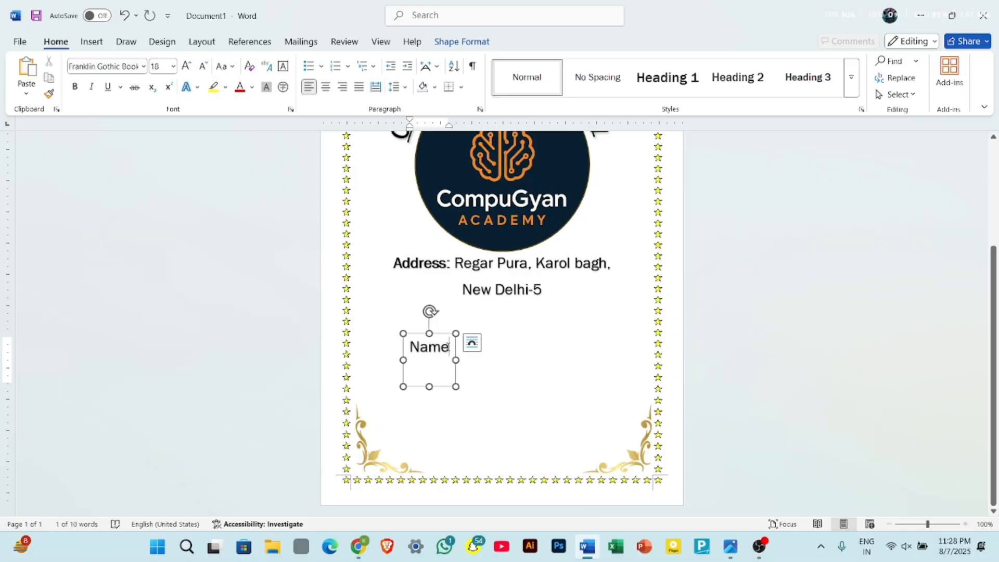
pyautogui.write(':.')
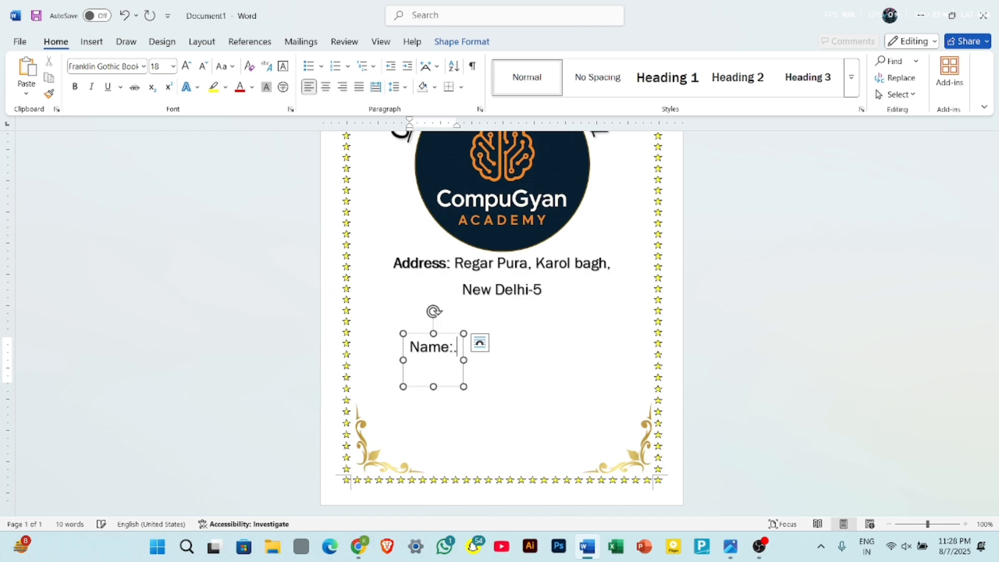
pyautogui.write('...............................')
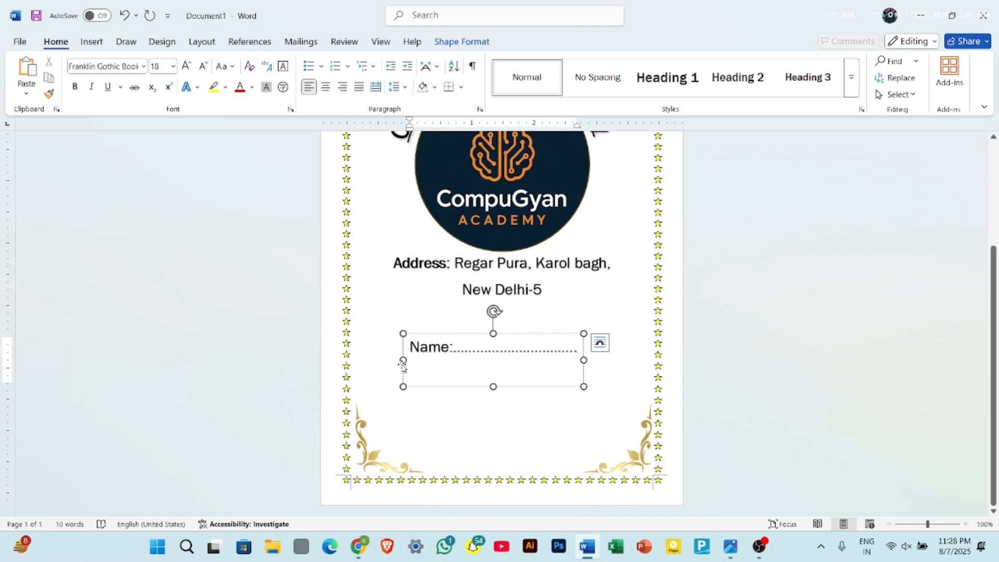
# Widen the text box on both sides and extend the dotted line after "Name:" across its full width
pyautogui.moveTo(403, 360); pyautogui.dragTo(380, 360)
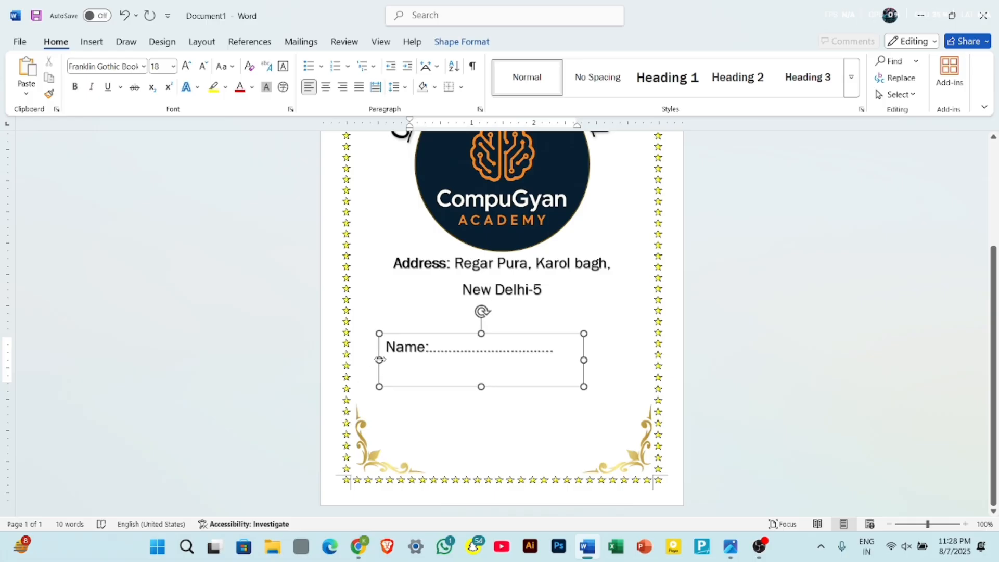
pyautogui.moveTo(584, 360); pyautogui.dragTo(625, 360)
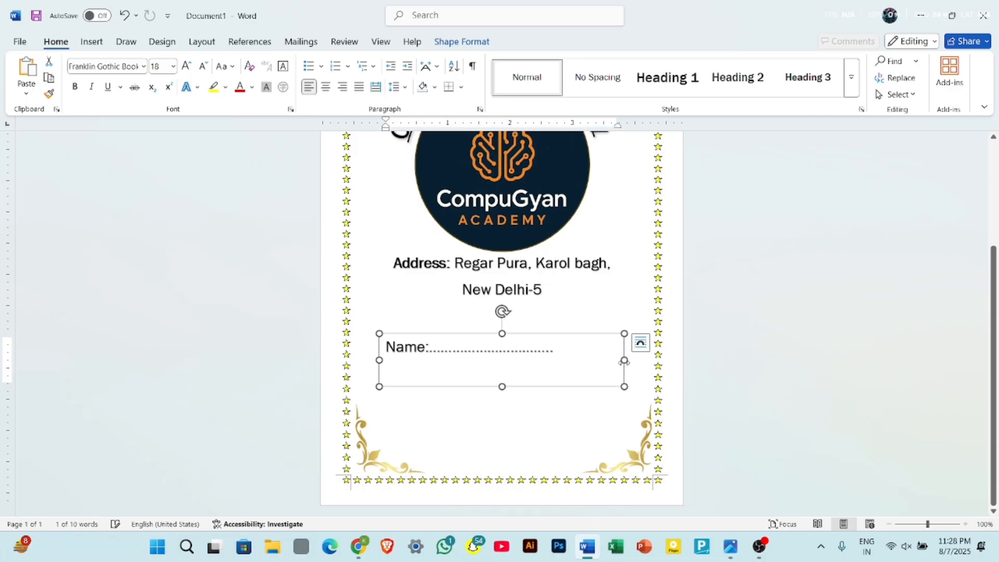
pyautogui.click(568, 348)
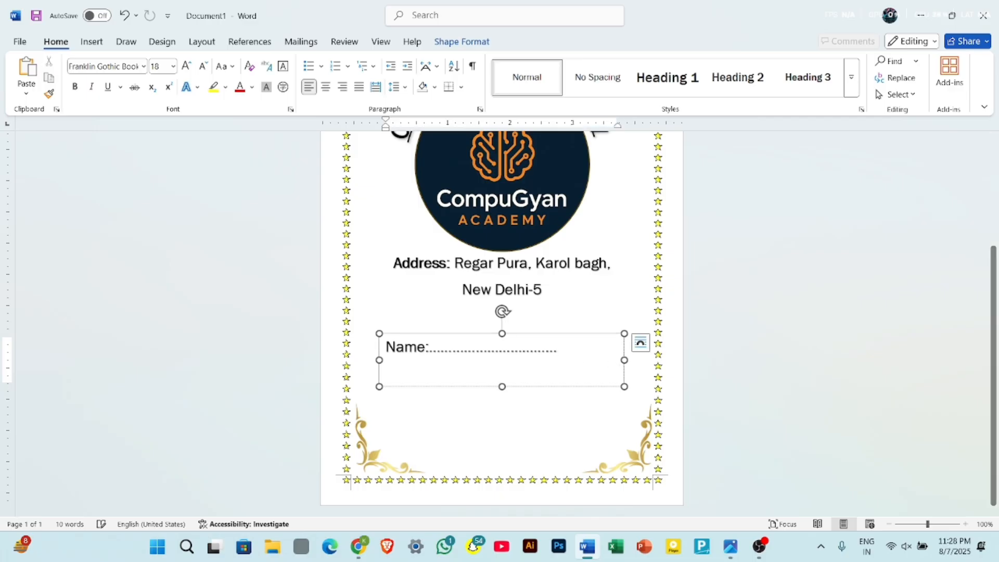
pyautogui.write('....................')
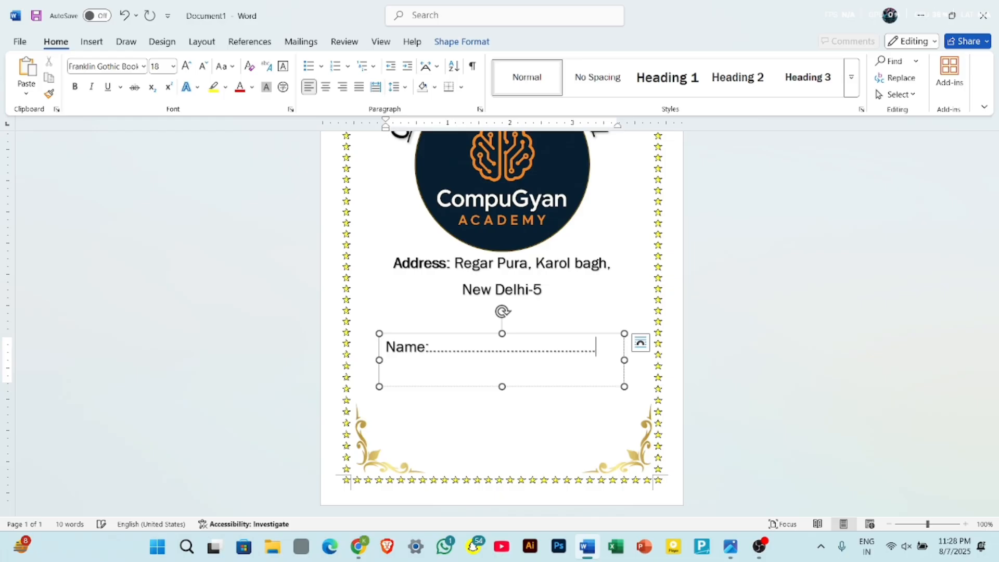
pyautogui.write('.......')
# Add a second line reading "Course:" followed by a dotted fill-in line across the box
pyautogui.press('Return')
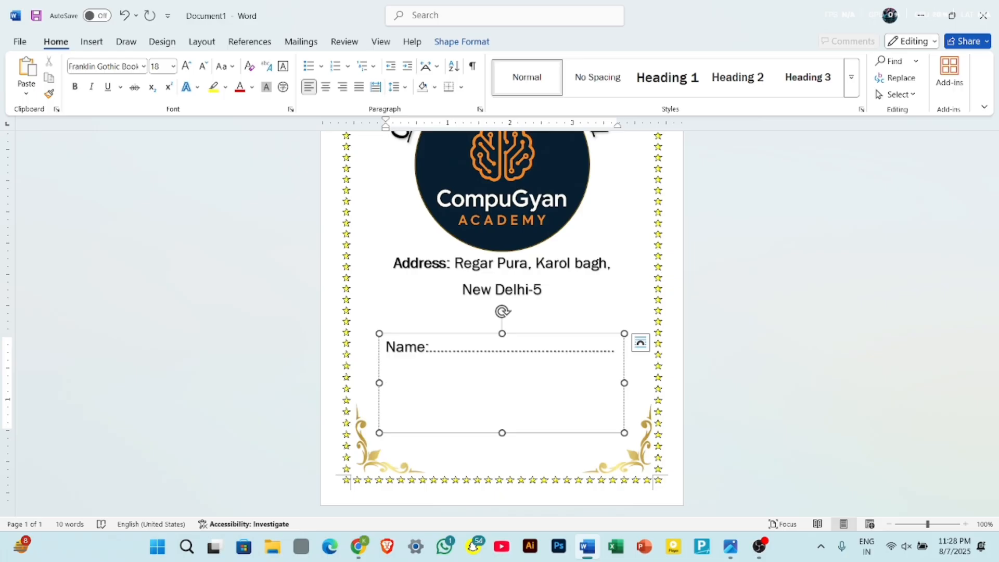
pyautogui.write('Course:...........................')
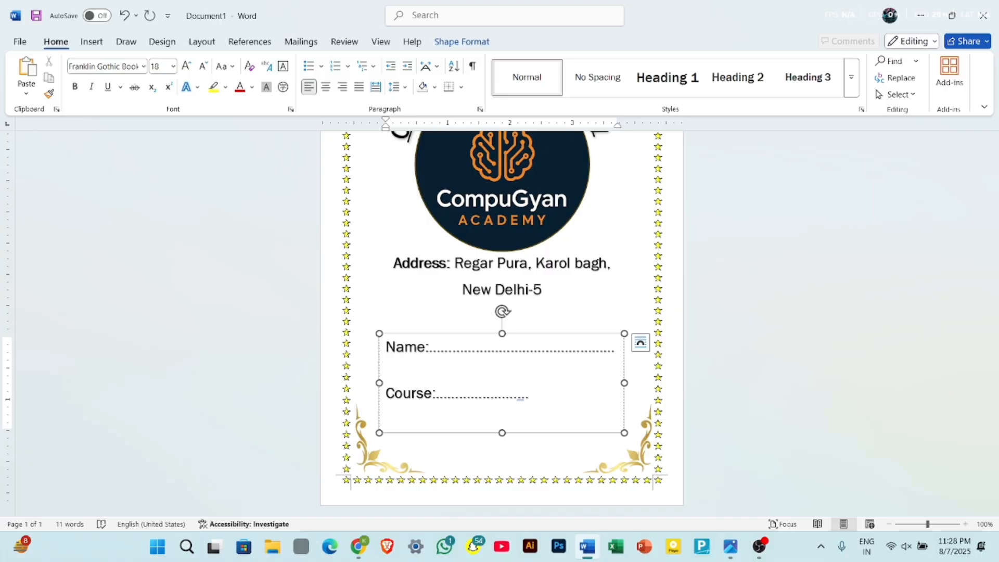
pyautogui.write('...........................................')
# Add a third line reading "Duration:" followed by a dotted fill-in line of matching length
pyautogui.press('Return')
pyautogui.press('BackSpace')
pyautogui.press('Return')
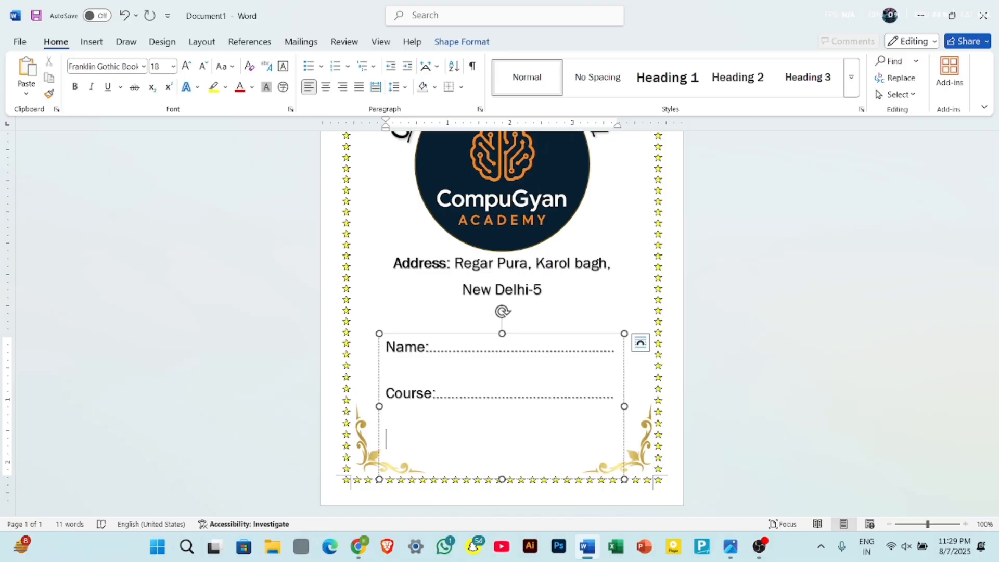
pyautogui.write('Duration')
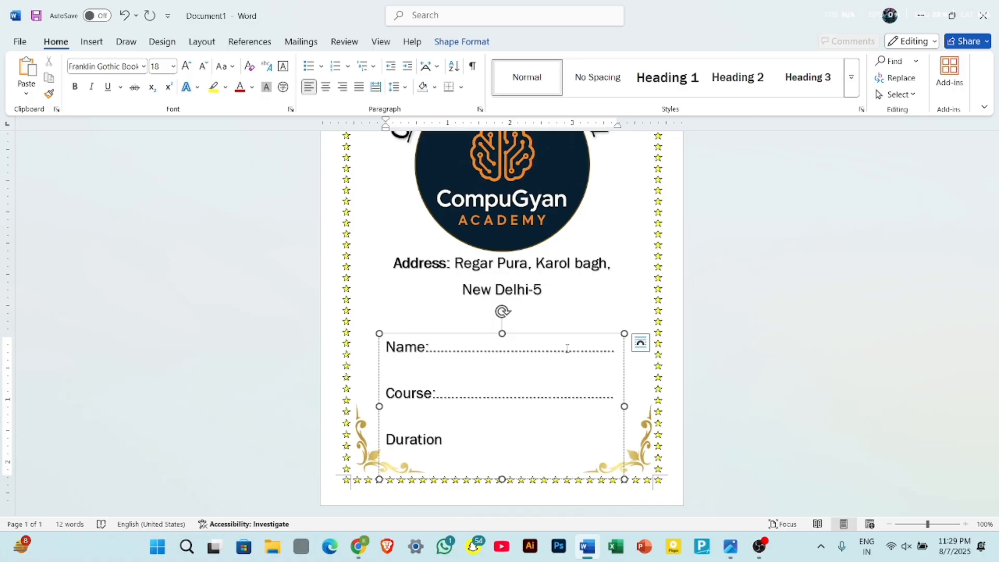
pyautogui.write(':.....................................................')
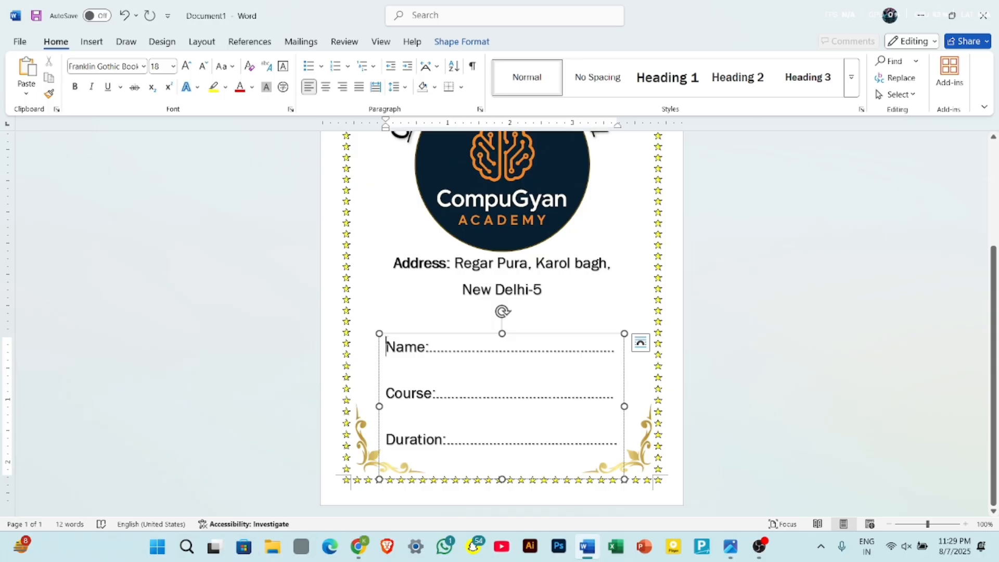
# Insert a line above "Name:" reading "Session:20__ To 20__"
pyautogui.press('Return')
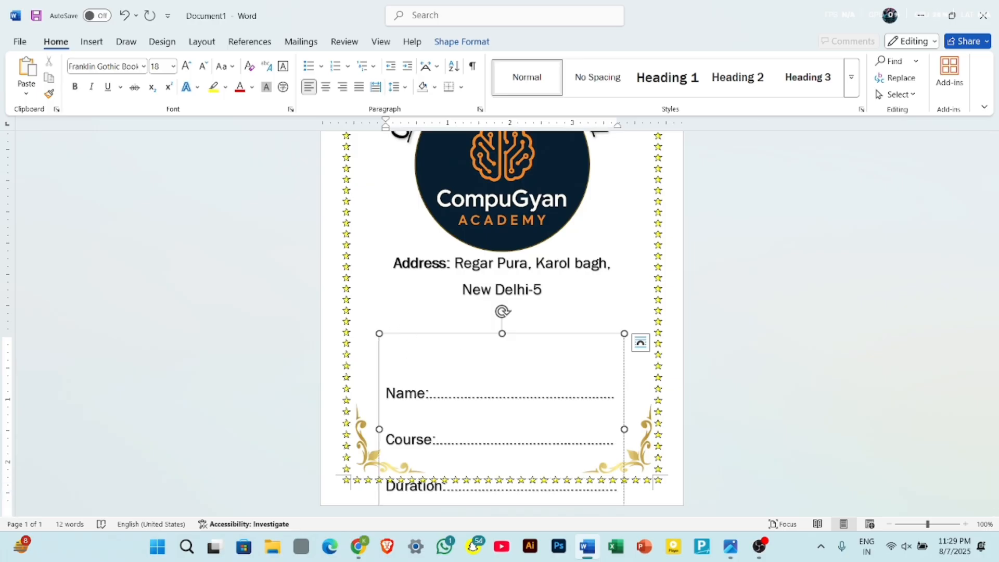
pyautogui.press('Up')
pyautogui.write('Session:20')
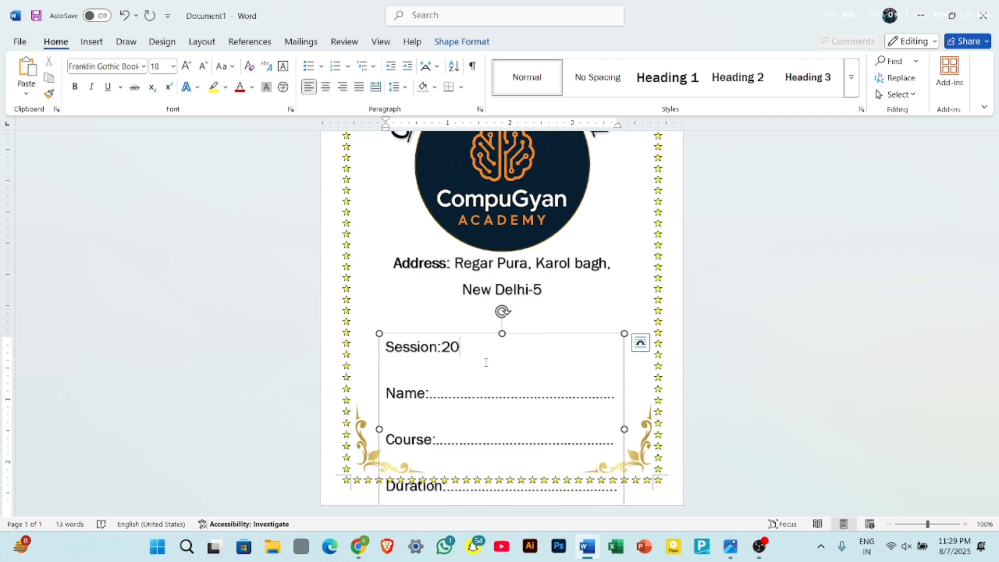
pyautogui.write('__ To 20__')
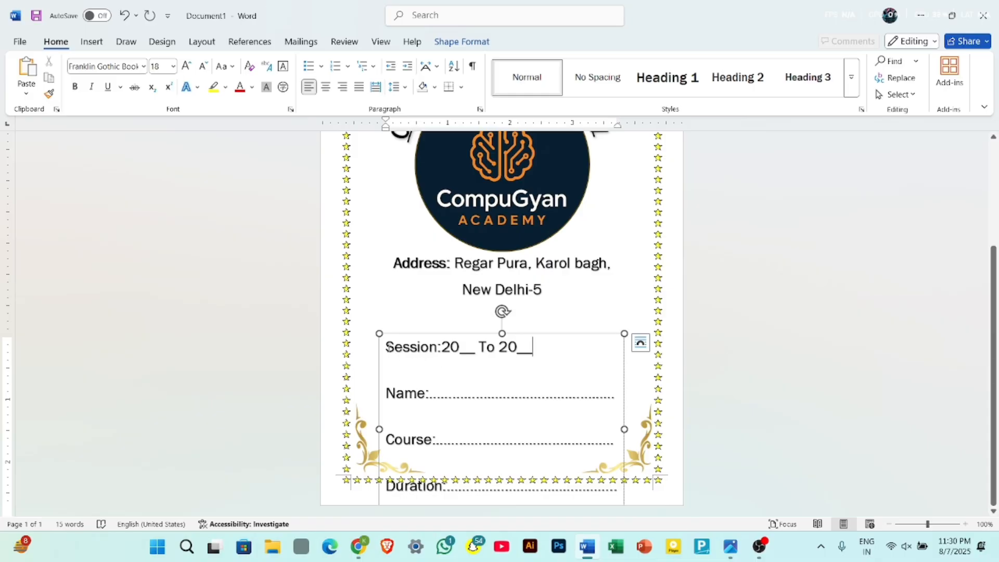
# Center all four lines of the session, name, course and duration block, trying font size 20 before going back to 18
pyautogui.moveTo(387, 347); pyautogui.dragTo(621, 540)
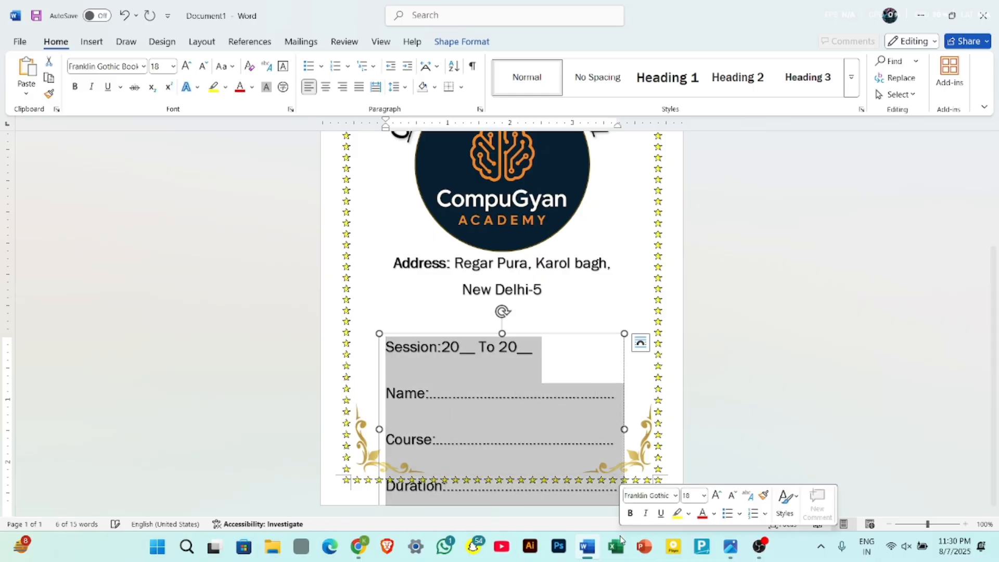
pyautogui.click(91, 41)
pyautogui.click(57, 43)
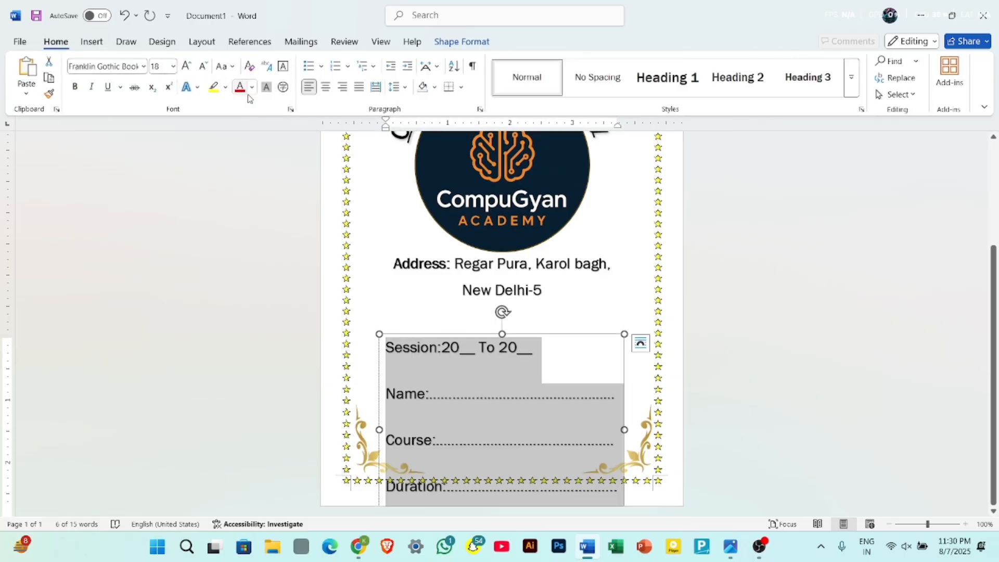
pyautogui.click(324, 90)
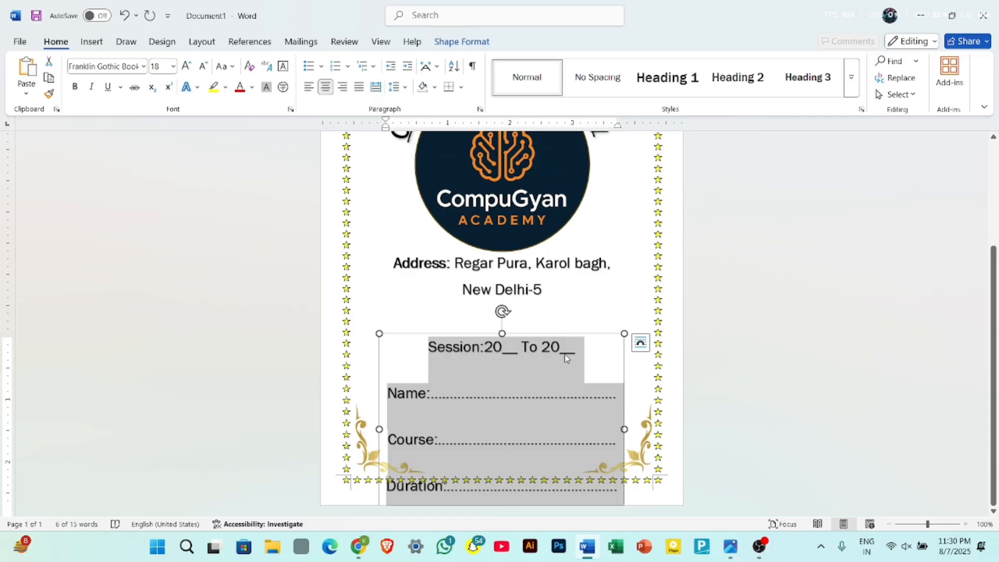
pyautogui.click(194, 66)
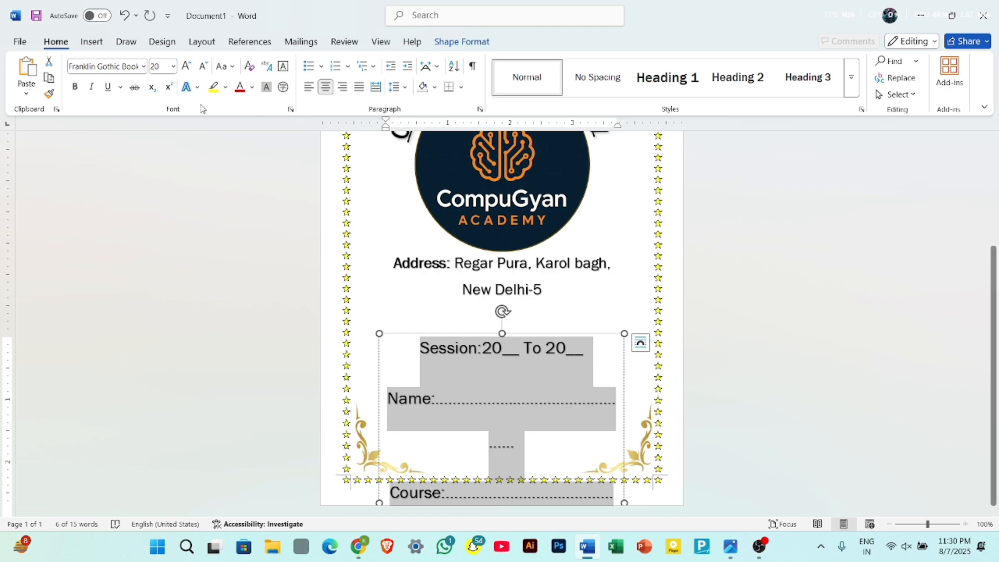
pyautogui.click(202, 67)
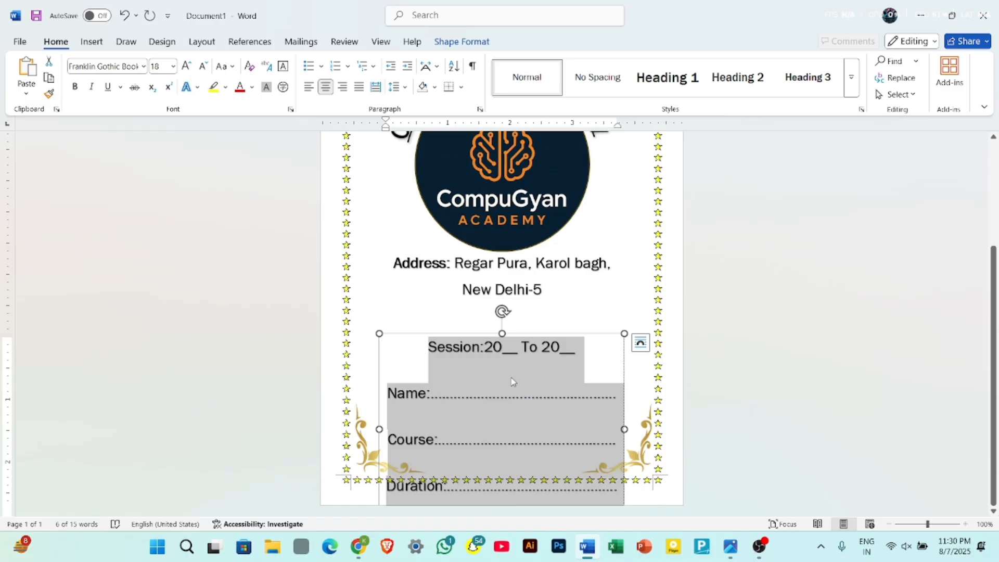
# Set the line spacing of all four lines to 1.0 and move the box slightly up below the address
pyautogui.click(405, 88)
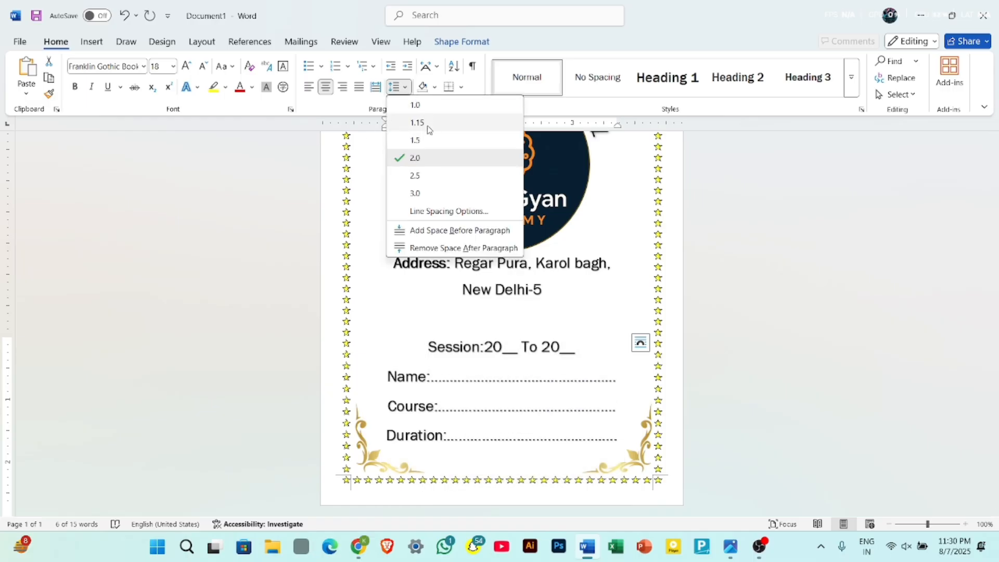
pyautogui.click(427, 105)
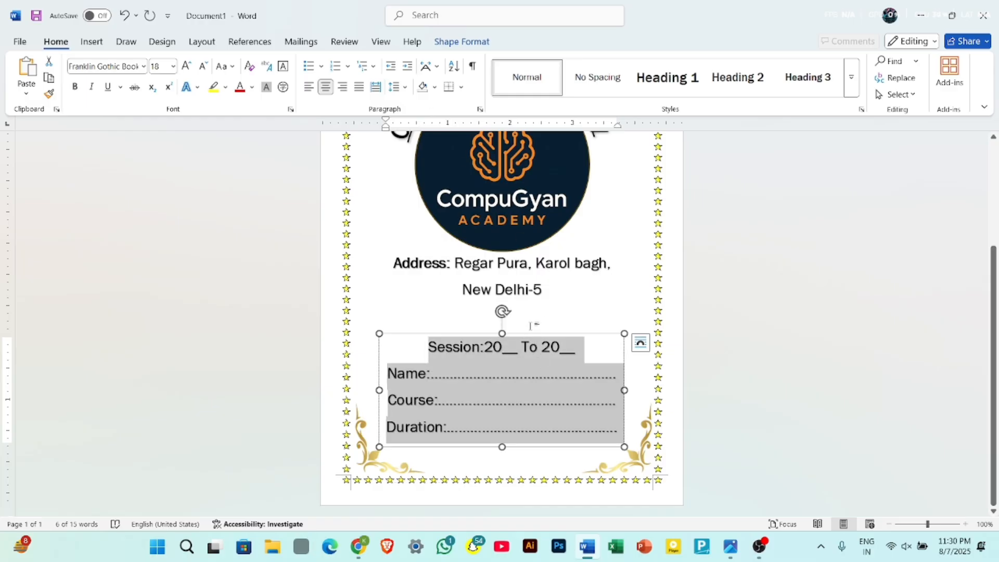
pyautogui.moveTo(532, 336); pyautogui.dragTo(533, 323)
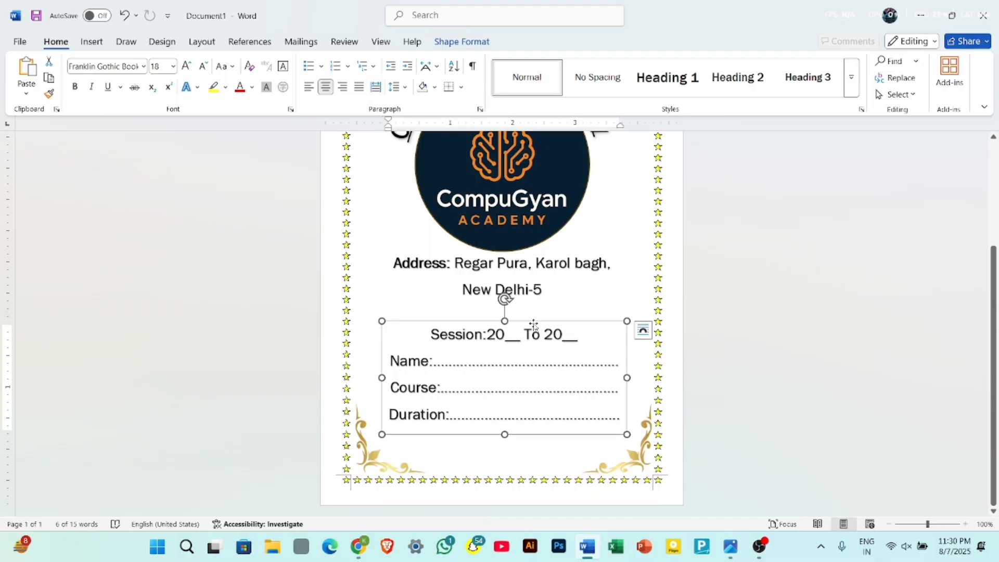
# Apply the orange Intense Effect theme style to the session and student details box
pyautogui.click(467, 42)
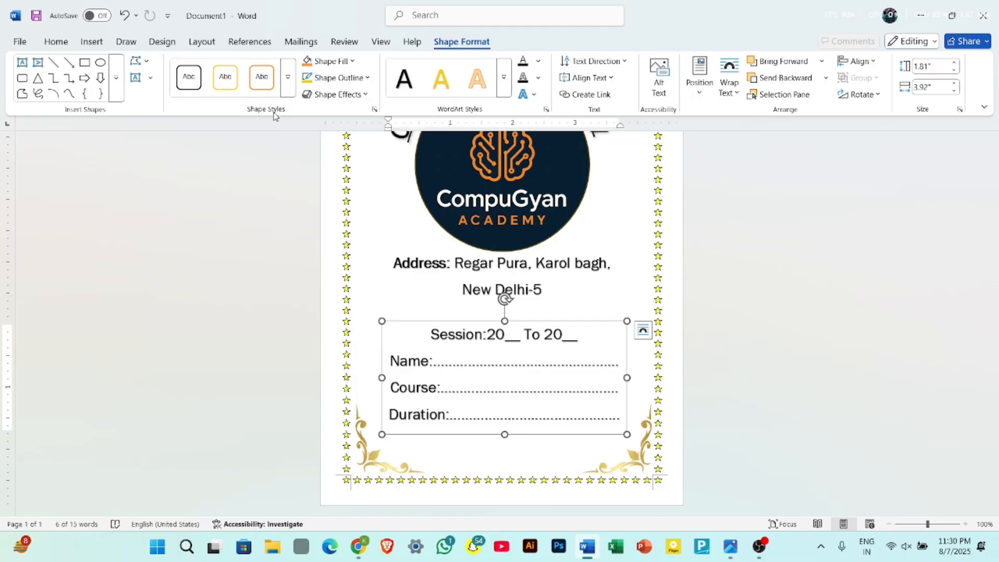
pyautogui.click(286, 86)
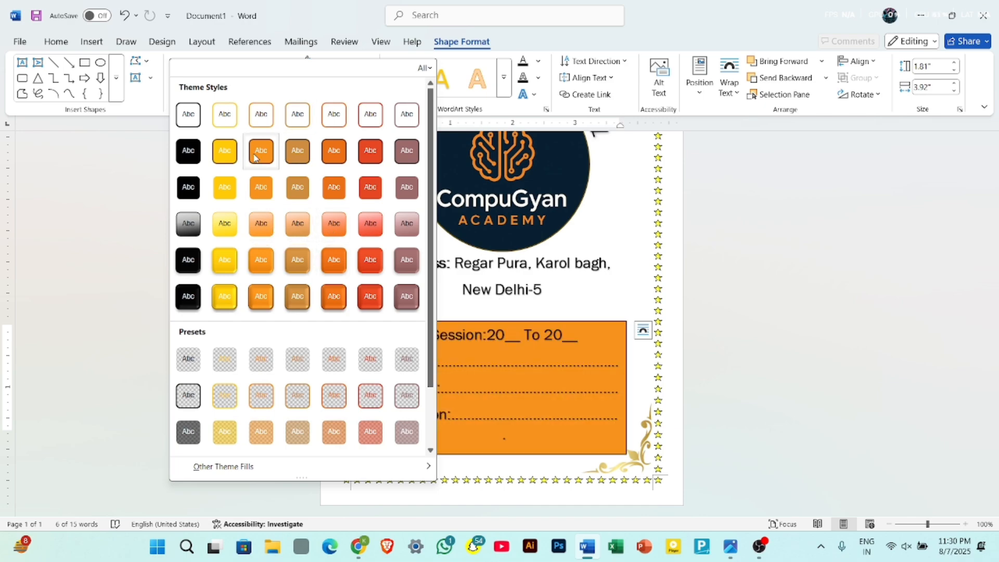
pyautogui.click(263, 298)
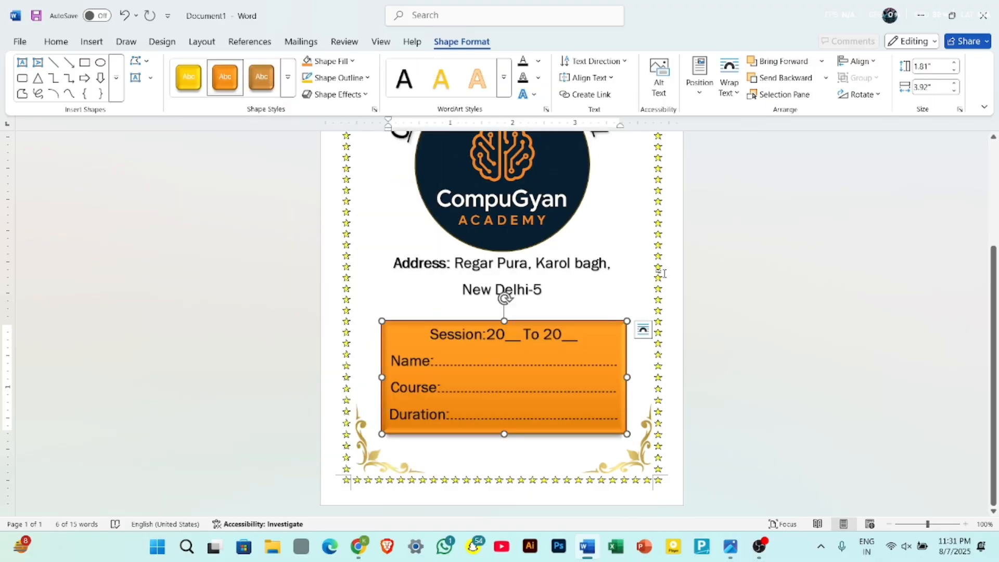
# Switch the session and student details box to the darker orange Intense Effect theme style
pyautogui.click(287, 77)
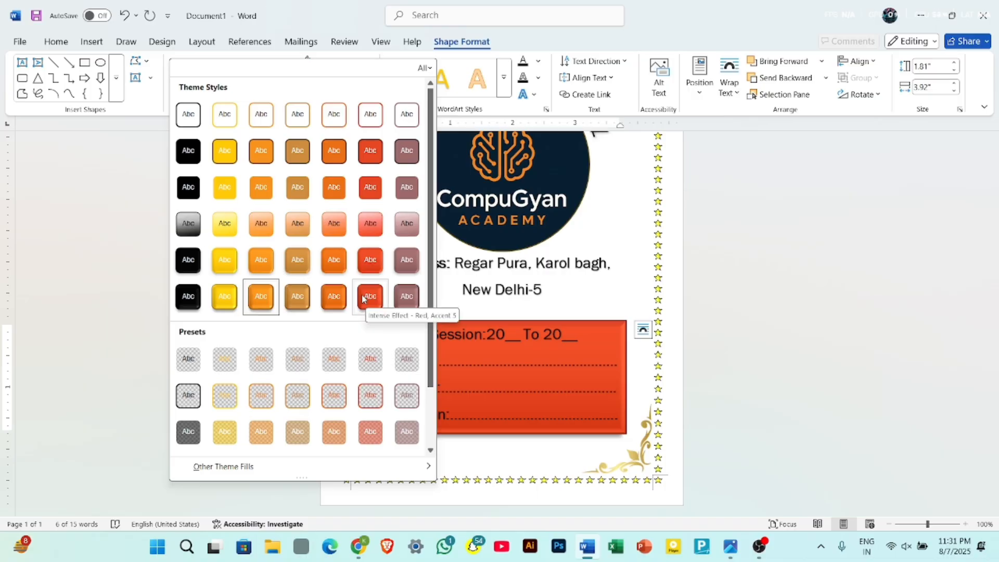
pyautogui.click(320, 304)
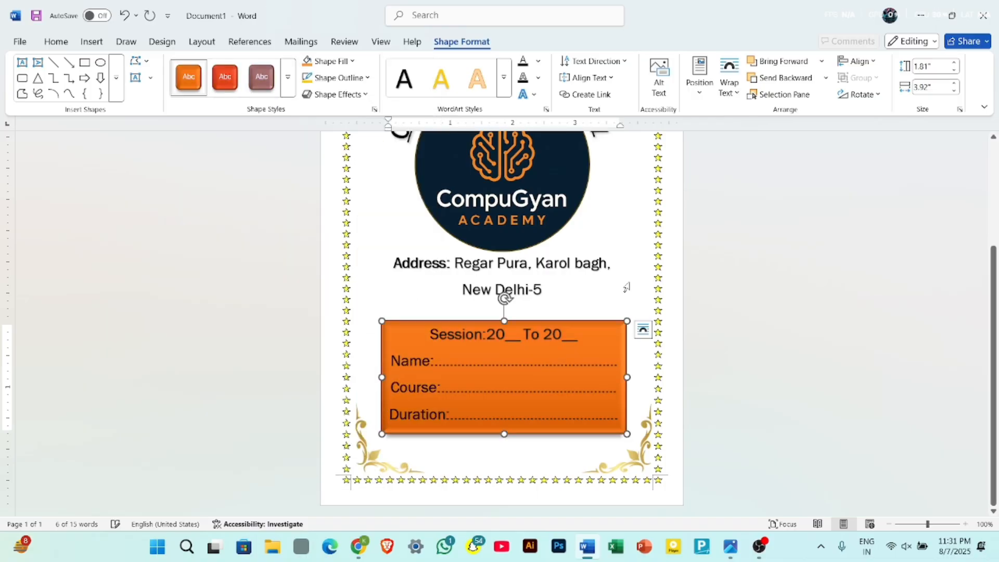
pyautogui.click(744, 275)
# Review the whole page layout, from the arched heading and logo down to the details box and bottom corners
pyautogui.scroll(3, 745, 274)
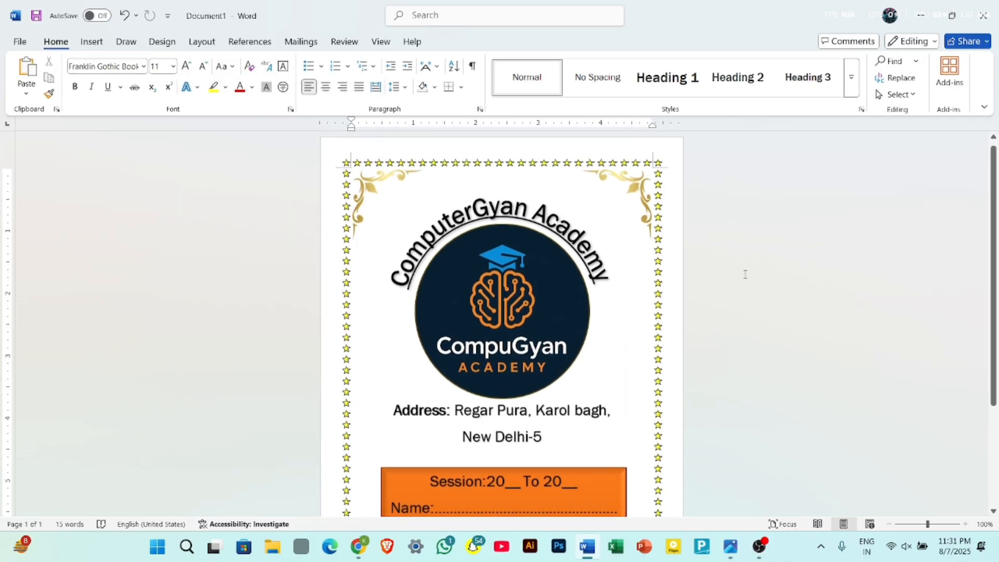
pyautogui.scroll(-2, 745, 274)
pyautogui.scroll(-2, 746, 274)
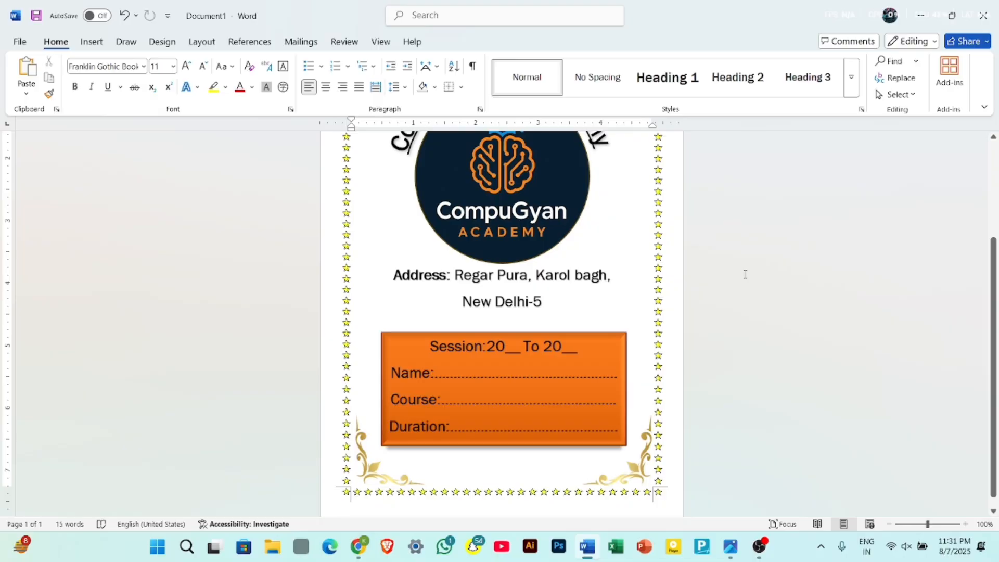
pyautogui.scroll(5, 745, 274)
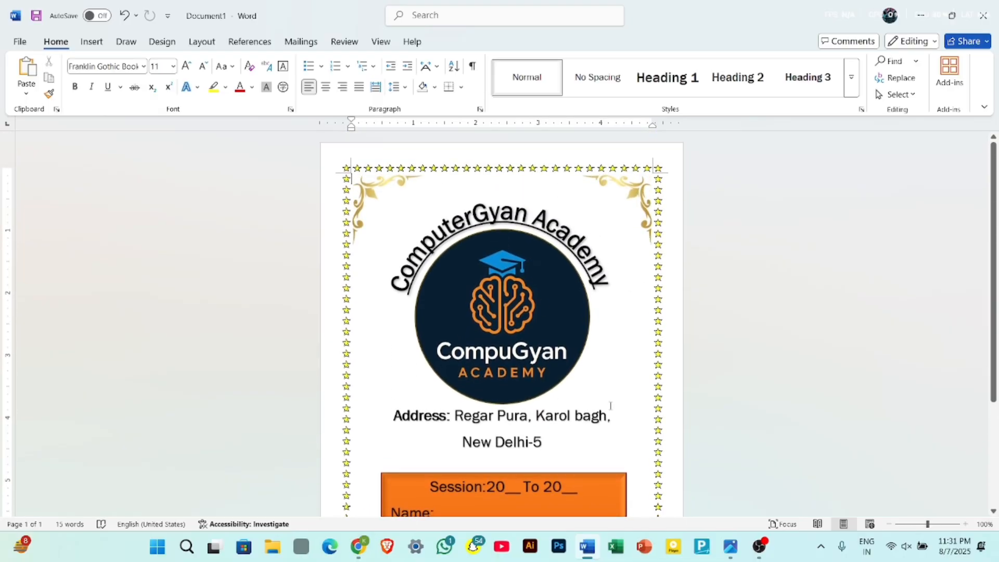
pyautogui.scroll(-5, 604, 409)
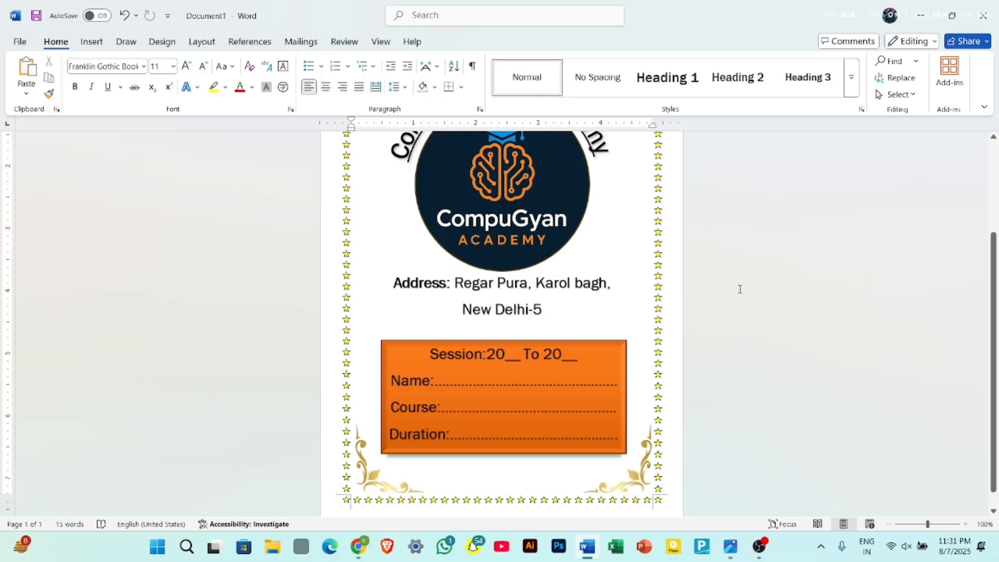
pyautogui.scroll(-4, 668, 299)
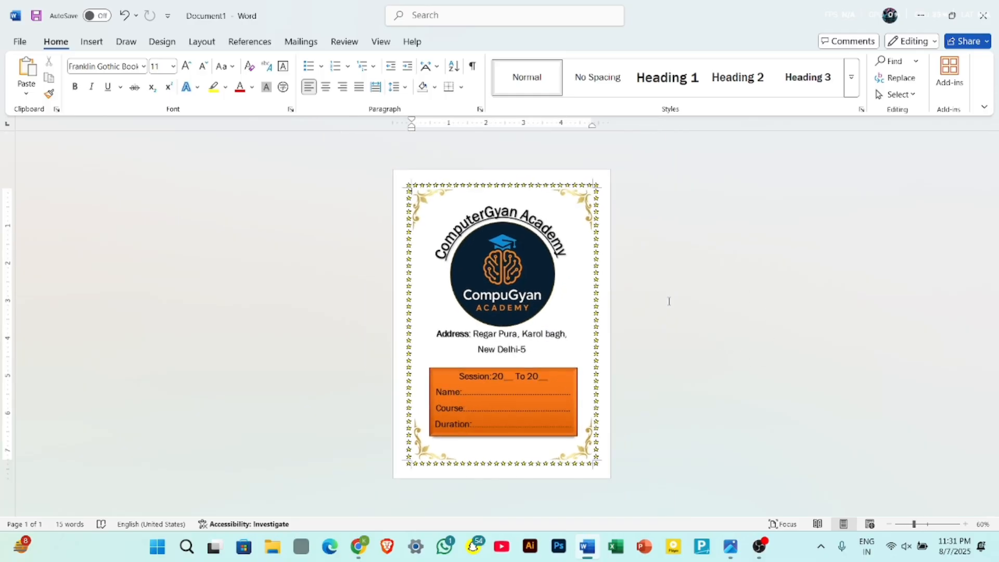
pyautogui.scroll(1, 669, 301)
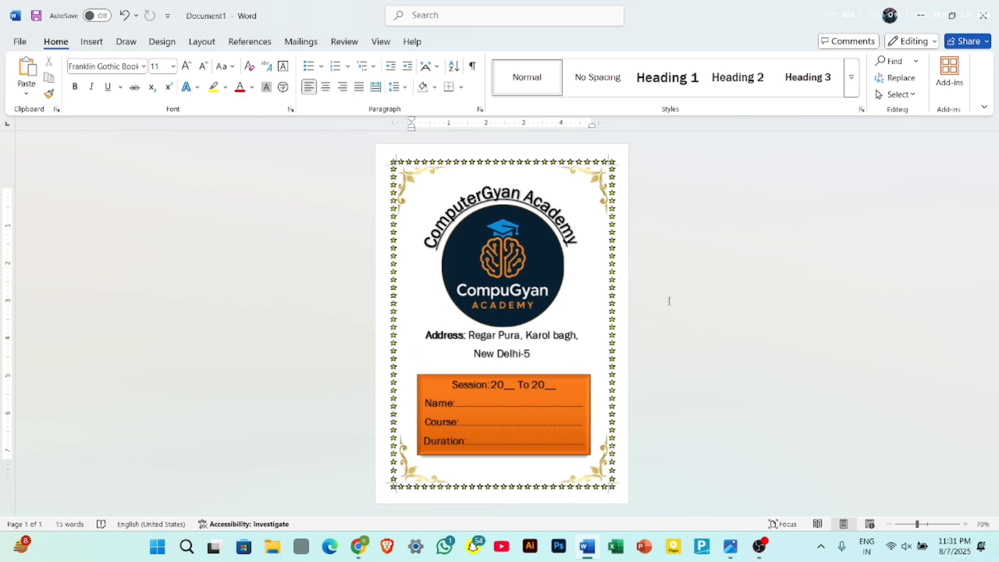
# Set the page color to Gold, Accent 1, Lighter 60%
pyautogui.click(162, 45)
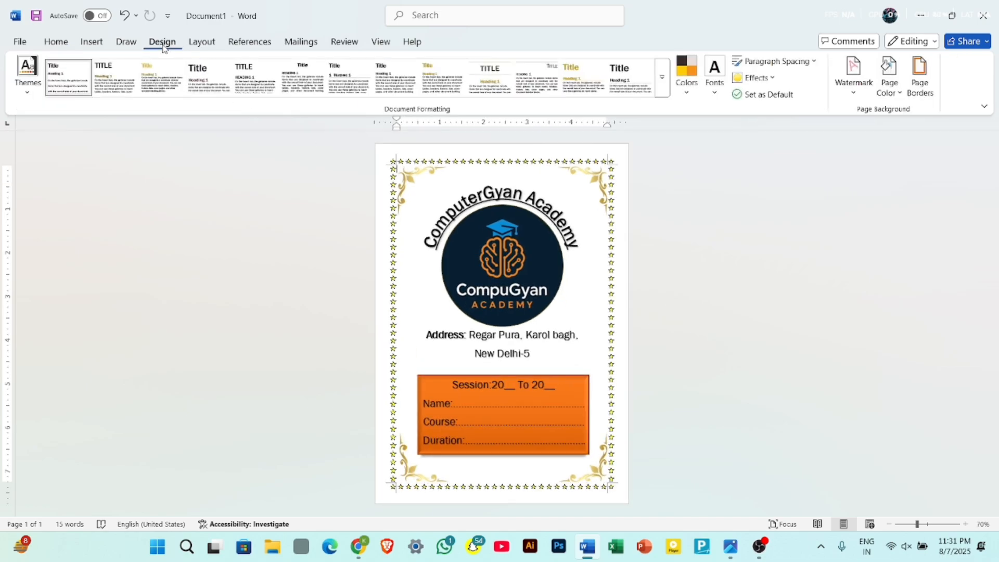
pyautogui.click(890, 78)
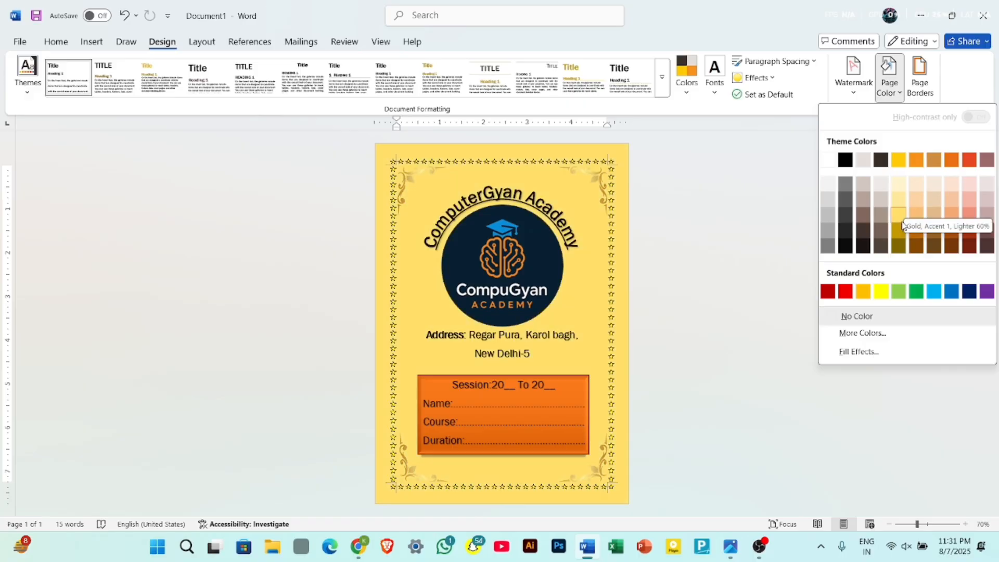
pyautogui.click(900, 216)
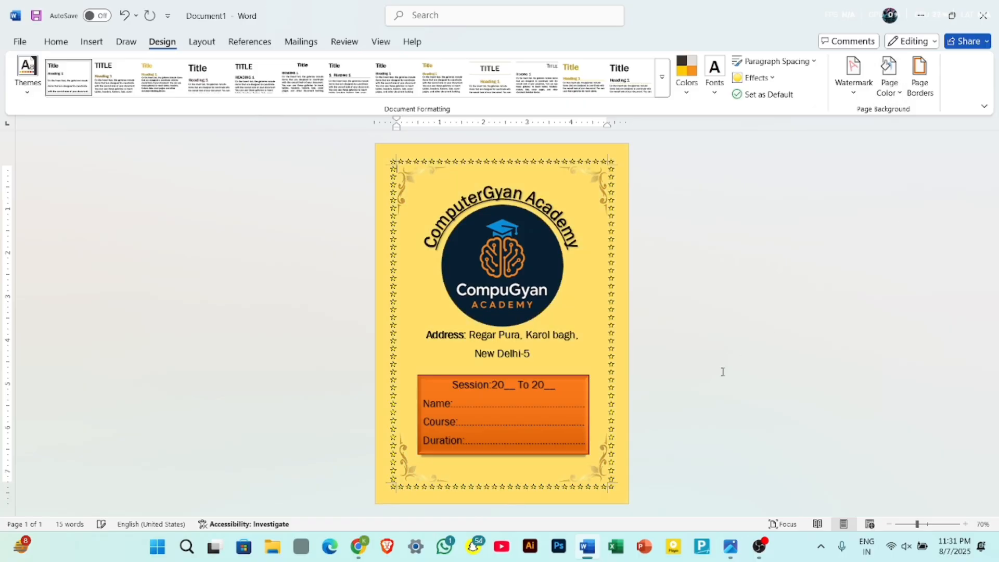
# Apply the Intense Effect - Orange, Accent 2 theme style to the session and student details box
pyautogui.click(560, 424)
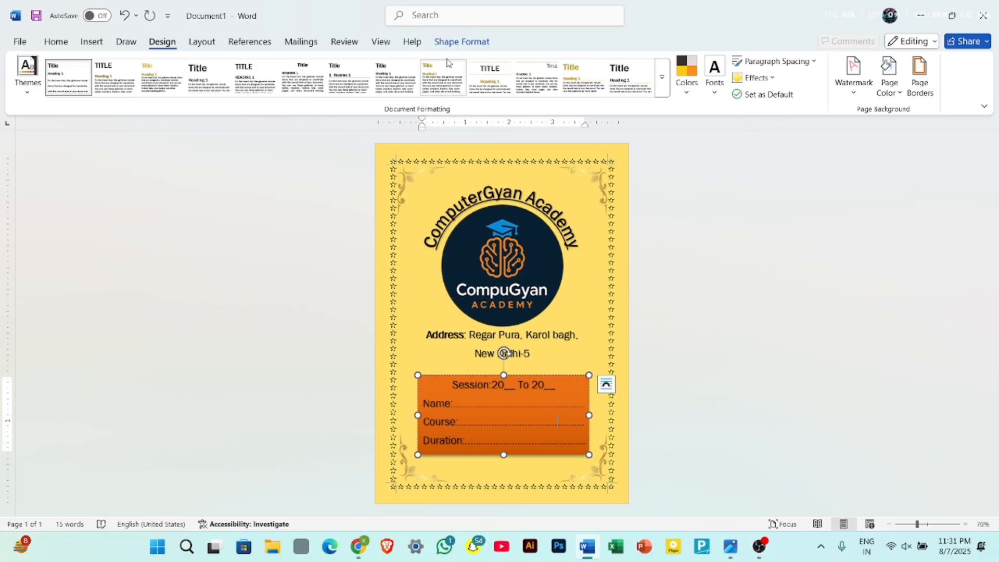
pyautogui.click(462, 41)
pyautogui.click(288, 90)
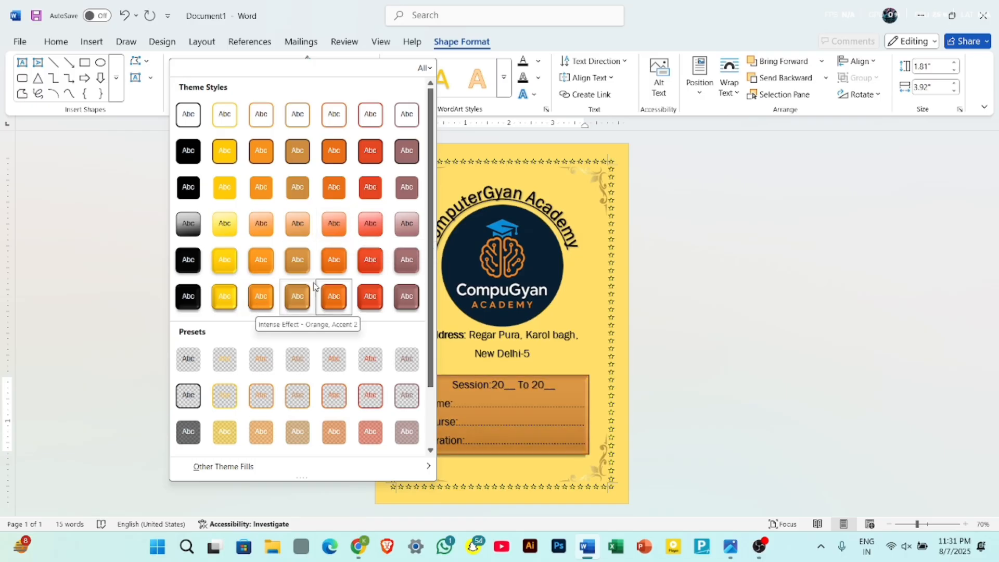
pyautogui.click(255, 298)
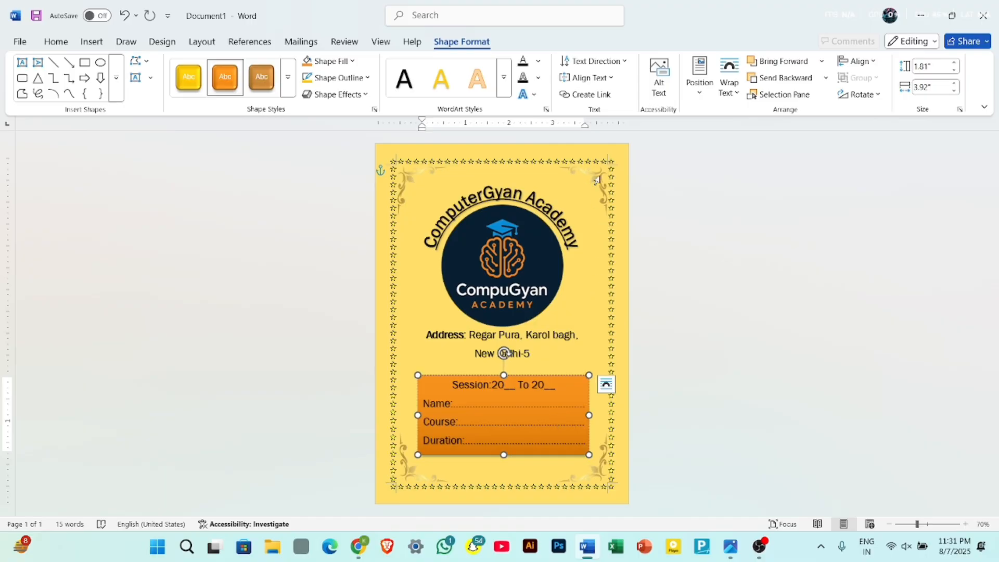
pyautogui.click(607, 318)
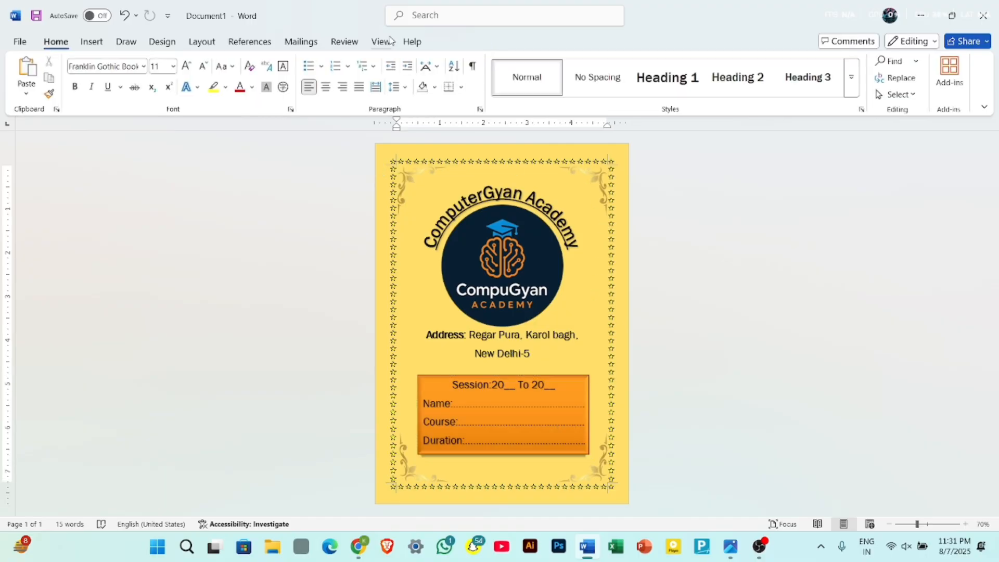
# Change the page color to the dark orange shade from the theme colors
pyautogui.click(159, 43)
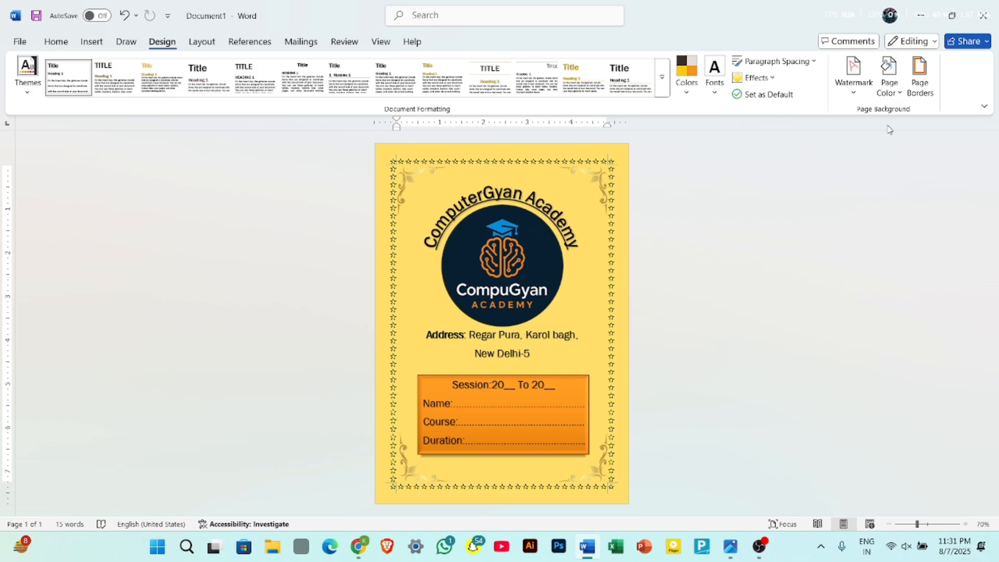
pyautogui.click(888, 88)
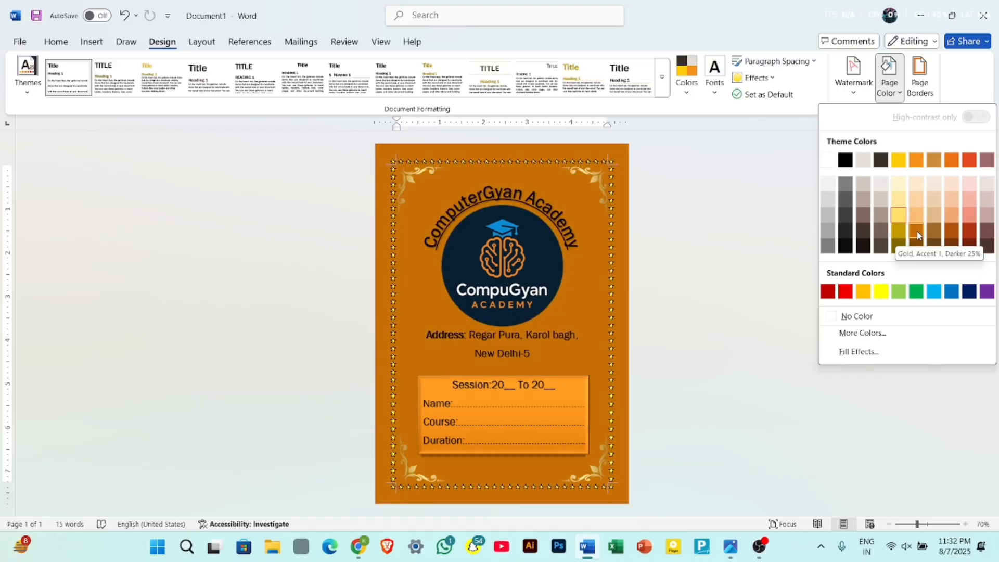
pyautogui.click(918, 235)
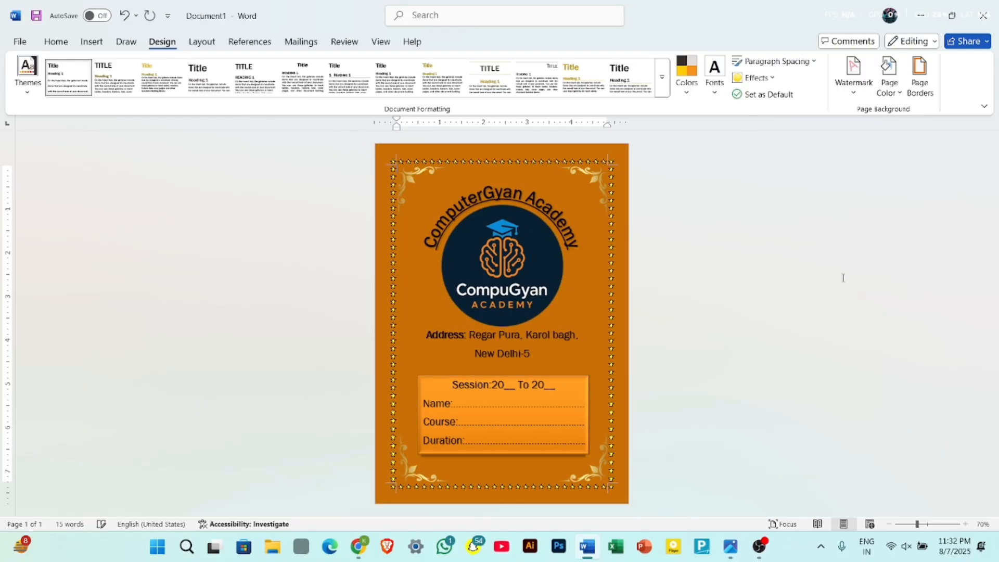